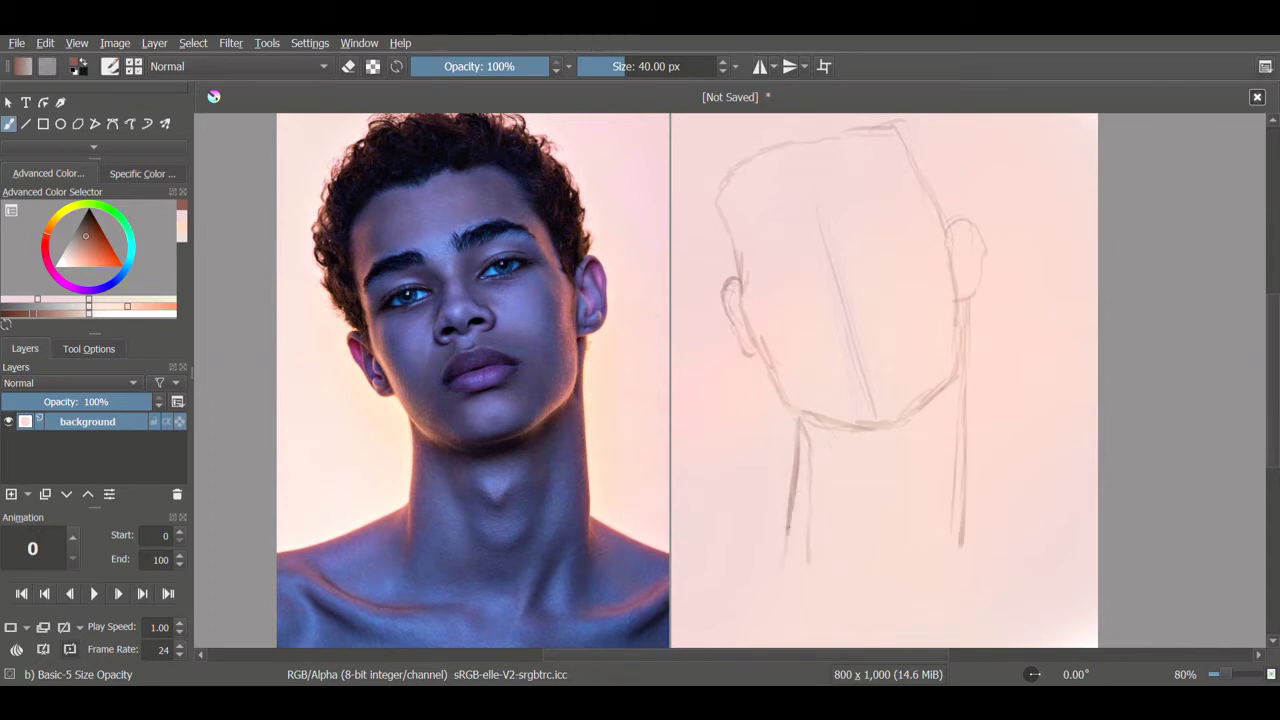
# - Sketch the shoulder lines, collarbones and neck tendons below the head outline
pyautogui.moveTo(985, 545)
pyautogui.mouseDown()
pyautogui.moveTo(1072, 580)
pyautogui.moveTo(962, 628)
pyautogui.mouseUp()
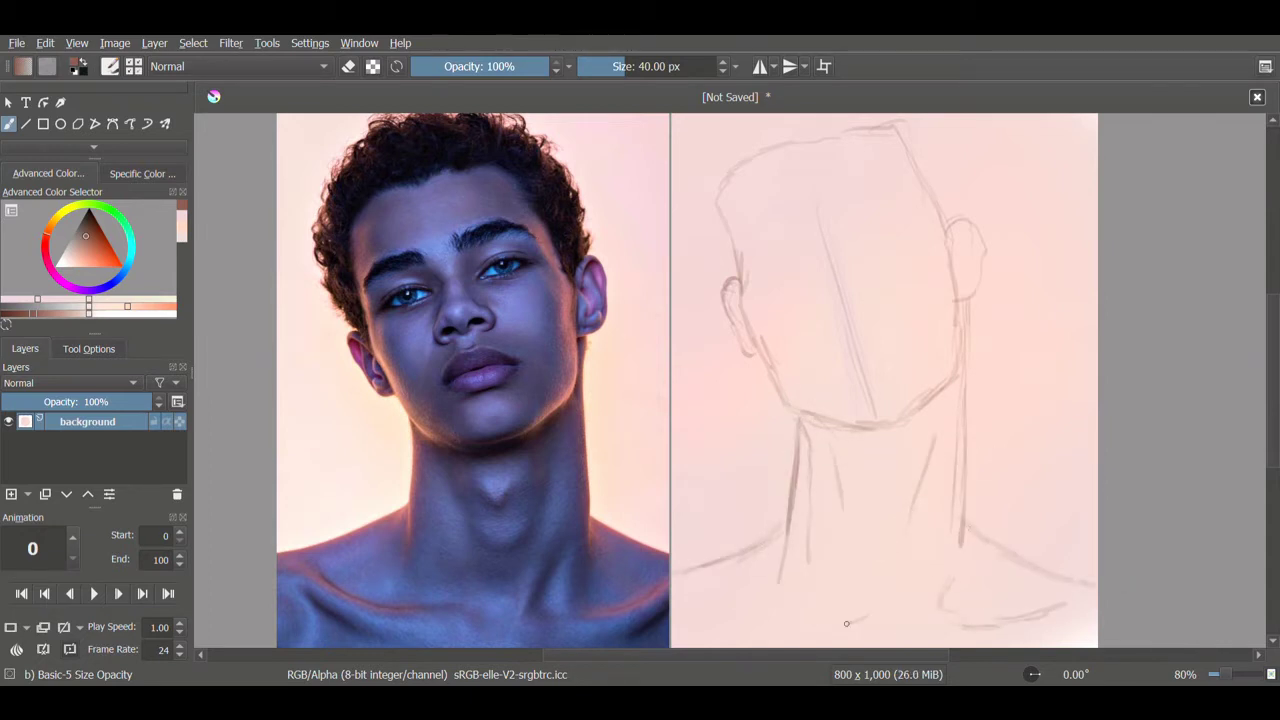
pyautogui.moveTo(722, 588); pyautogui.dragTo(856, 624)
pyautogui.moveTo(746, 614)
pyautogui.mouseDown()
pyautogui.moveTo(706, 634)
pyautogui.moveTo(748, 640)
pyautogui.mouseUp()
pyautogui.moveTo(936, 592); pyautogui.dragTo(926, 604)
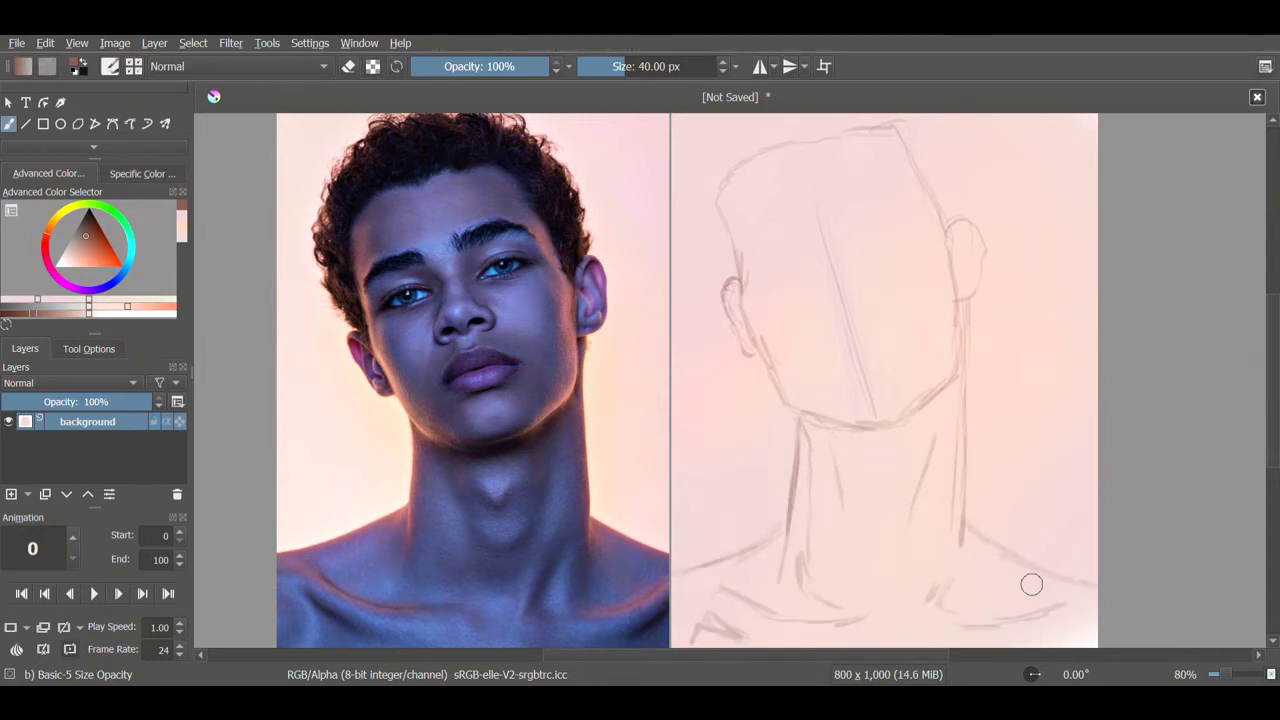
# - Sketch short curly hair around the top of the head and reinforce the shoulder, collarbone and throat lines
pyautogui.moveTo(772, 132)
pyautogui.mouseDown()
pyautogui.moveTo(735, 142)
pyautogui.moveTo(731, 266)
pyautogui.moveTo(711, 203)
pyautogui.moveTo(718, 262)
pyautogui.moveTo(699, 190)
pyautogui.mouseUp()
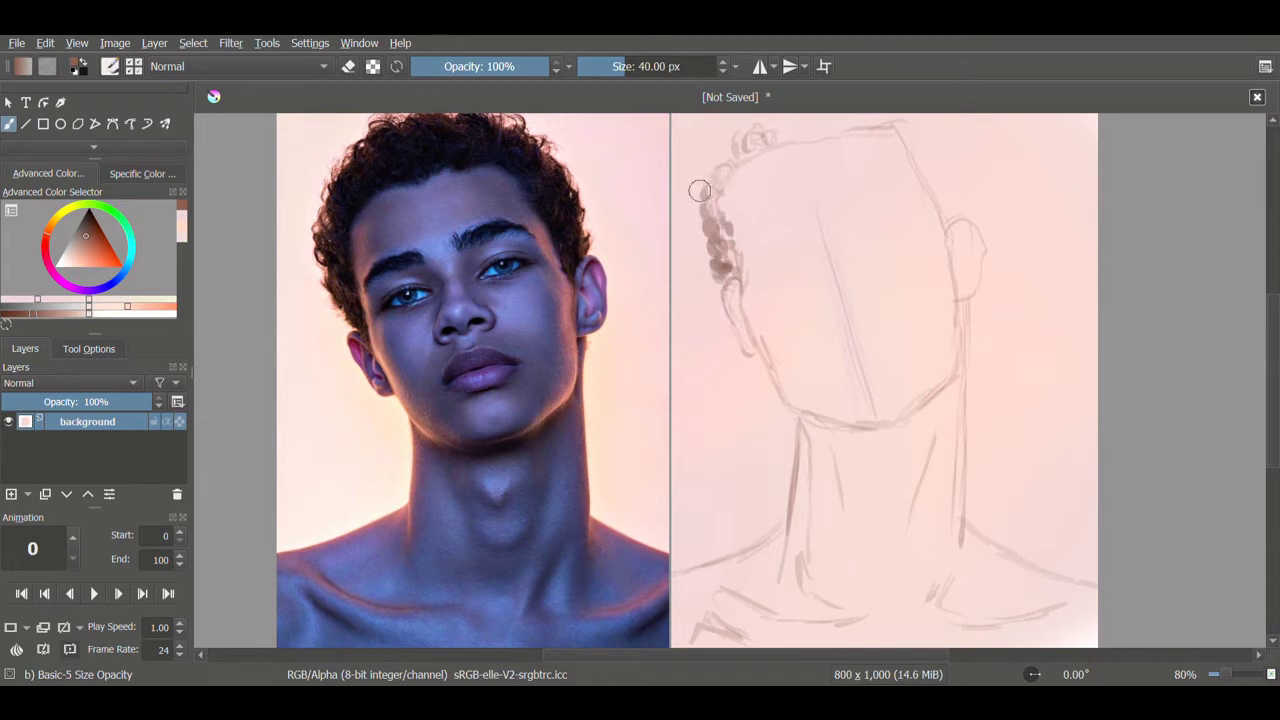
pyautogui.moveTo(790, 140)
pyautogui.mouseDown()
pyautogui.moveTo(690, 168)
pyautogui.moveTo(781, 119)
pyautogui.moveTo(831, 131)
pyautogui.moveTo(778, 154)
pyautogui.moveTo(726, 213)
pyautogui.moveTo(875, 122)
pyautogui.moveTo(900, 128)
pyautogui.moveTo(920, 179)
pyautogui.moveTo(928, 150)
pyautogui.moveTo(940, 157)
pyautogui.moveTo(965, 200)
pyautogui.mouseUp()
pyautogui.moveTo(796, 434)
pyautogui.mouseDown()
pyautogui.moveTo(786, 484)
pyautogui.moveTo(672, 570)
pyautogui.mouseUp()
pyautogui.moveTo(966, 530); pyautogui.dragTo(1094, 586)
pyautogui.moveTo(692, 620); pyautogui.dragTo(742, 634)
pyautogui.moveTo(956, 598)
pyautogui.mouseDown()
pyautogui.moveTo(934, 622)
pyautogui.moveTo(1050, 598)
pyautogui.mouseUp()
pyautogui.moveTo(934, 456); pyautogui.dragTo(898, 536)
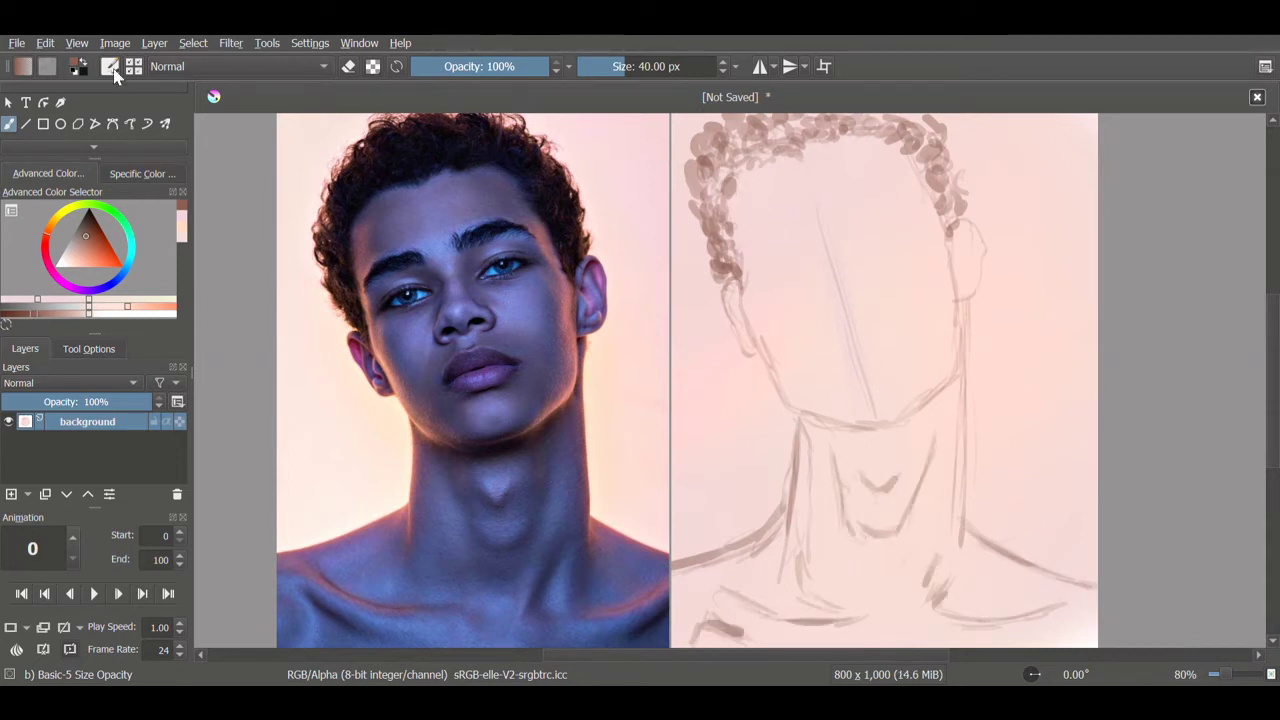
# - Block in the upper forehead below the hairline with broad brown strokes
pyautogui.press('/')
pyautogui.moveTo(766, 186)
pyautogui.mouseDown()
pyautogui.moveTo(840, 172)
pyautogui.moveTo(752, 215)
pyautogui.moveTo(886, 170)
pyautogui.moveTo(910, 190)
pyautogui.mouseUp()
pyautogui.moveTo(762, 224); pyautogui.dragTo(740, 246)
# - Sketch the nose bridge, nose wings and nostrils, using a darker brown for the lower nose
pyautogui.moveTo(834, 244)
pyautogui.mouseDown()
pyautogui.moveTo(830, 274)
pyautogui.moveTo(854, 268)
pyautogui.mouseUp()
pyautogui.moveTo(818, 250)
pyautogui.mouseDown()
pyautogui.moveTo(820, 315)
pyautogui.moveTo(867, 316)
pyautogui.moveTo(870, 297)
pyautogui.moveTo(832, 318)
pyautogui.moveTo(864, 302)
pyautogui.moveTo(834, 270)
pyautogui.moveTo(846, 314)
pyautogui.mouseUp()
pyautogui.keyDown('ctrl'); pyautogui.click(832, 318); pyautogui.keyUp('ctrl')
pyautogui.moveTo(848, 310); pyautogui.dragTo(870, 322)
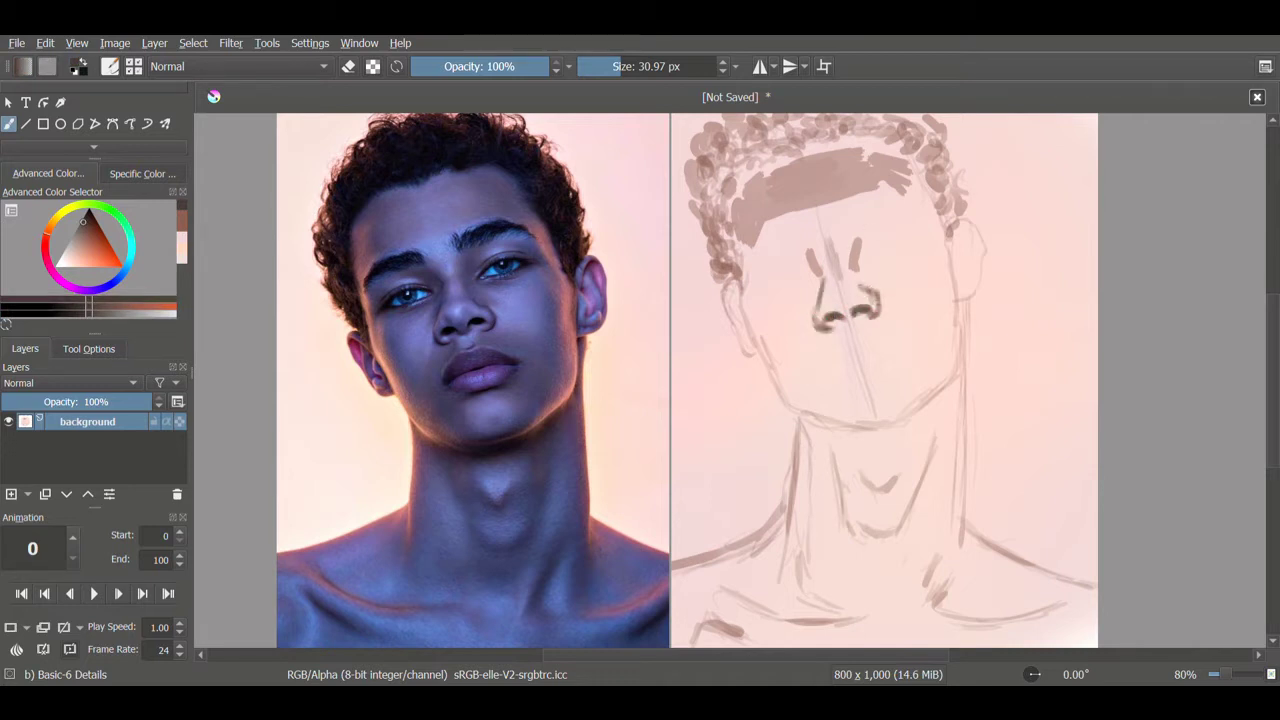
# - Sketch the upper eyelid creases and inner eye corners on both sides of the nose bridge
pyautogui.moveTo(856, 264); pyautogui.dragTo(866, 276)
pyautogui.moveTo(846, 230); pyautogui.dragTo(910, 220)
pyautogui.moveTo(746, 264); pyautogui.dragTo(806, 248)
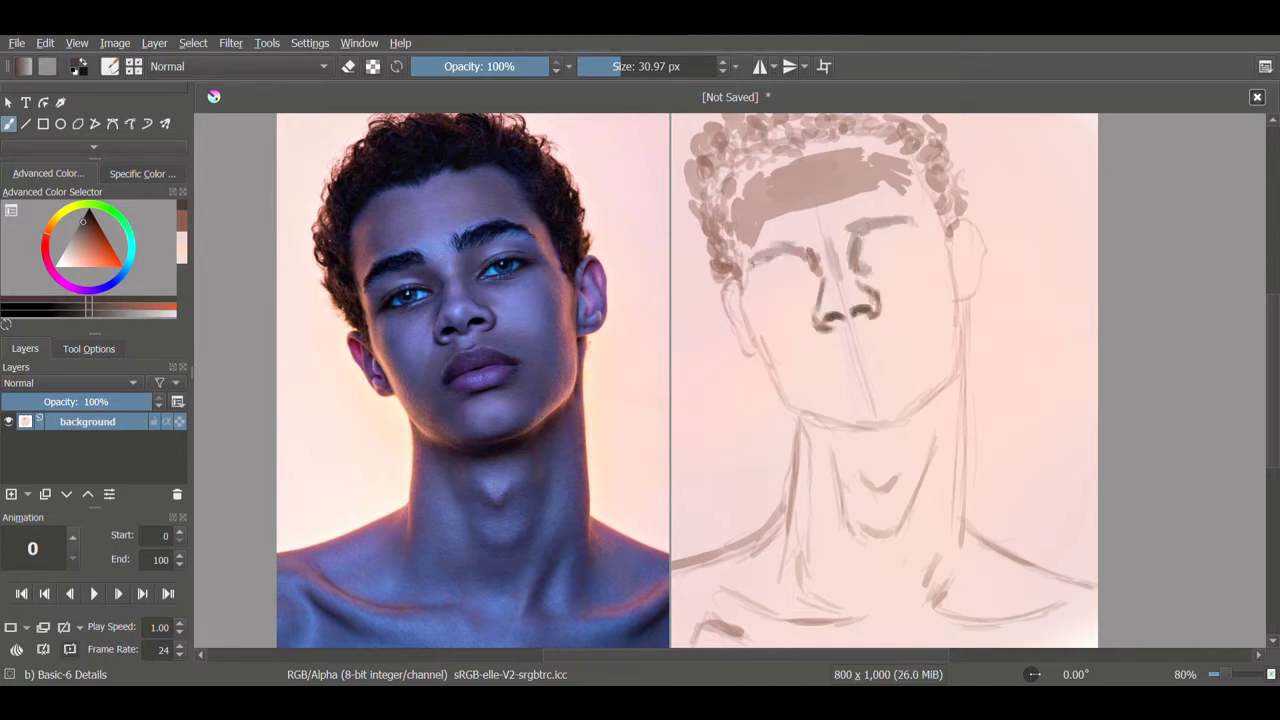
# - Sketch the lips below the nose and undo the last four strokes
pyautogui.moveTo(842, 352); pyautogui.dragTo(874, 350)
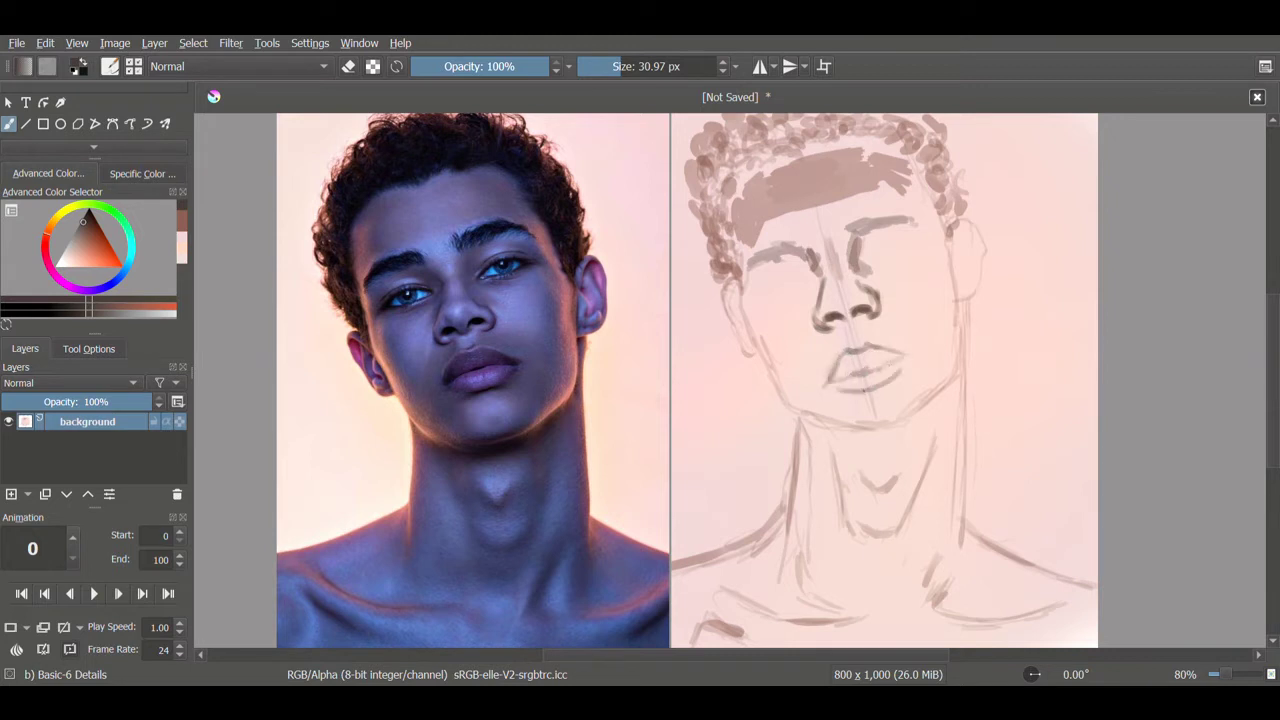
pyautogui.hotkey('ctrl', 'z')
pyautogui.hotkey('ctrl', 'z')
pyautogui.hotkey('ctrl', 'z')
pyautogui.hotkey('ctrl', 'z')
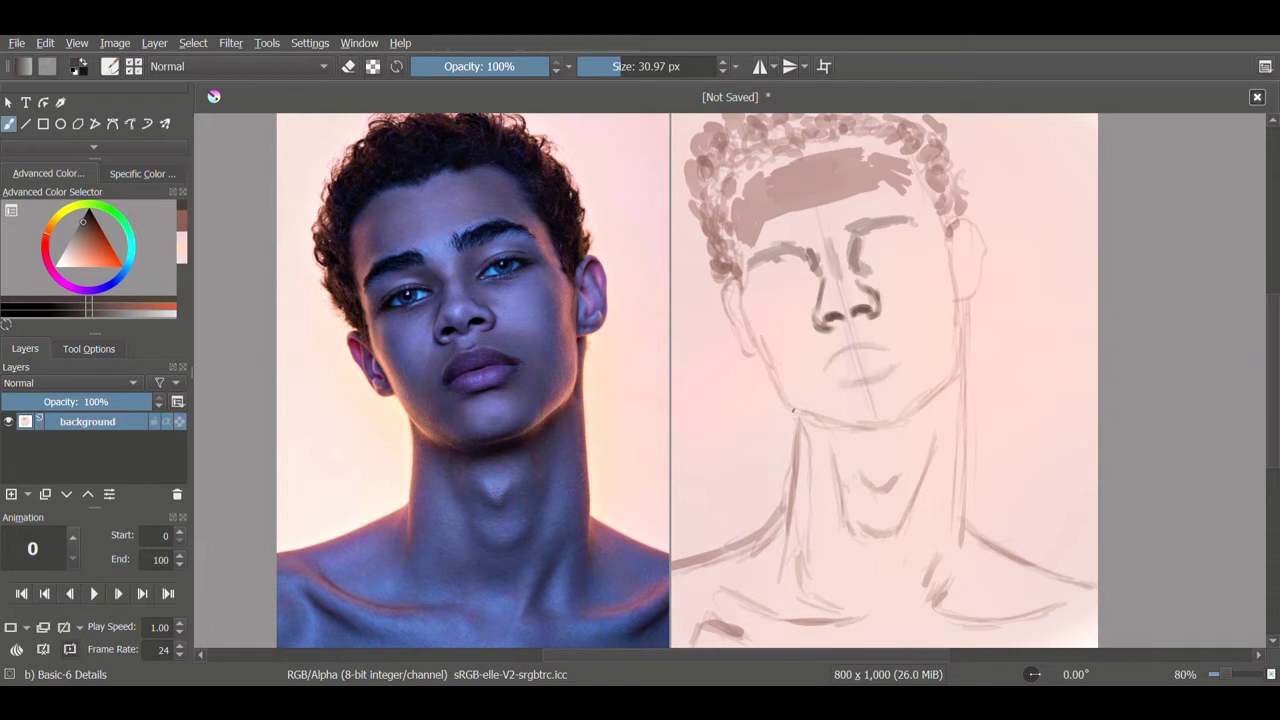
# - Darken the jawline and chin edge, the throat contour and the Adam's apple
pyautogui.moveTo(793, 409); pyautogui.dragTo(955, 375)
pyautogui.moveTo(775, 385)
pyautogui.mouseDown()
pyautogui.moveTo(860, 440)
pyautogui.moveTo(930, 395)
pyautogui.moveTo(872, 422)
pyautogui.mouseUp()
pyautogui.moveTo(795, 412); pyautogui.dragTo(955, 380)
pyautogui.moveTo(934, 446); pyautogui.dragTo(872, 534)
pyautogui.moveTo(862, 472); pyautogui.dragTo(900, 490)
pyautogui.moveTo(970, 305); pyautogui.dragTo(962, 360)
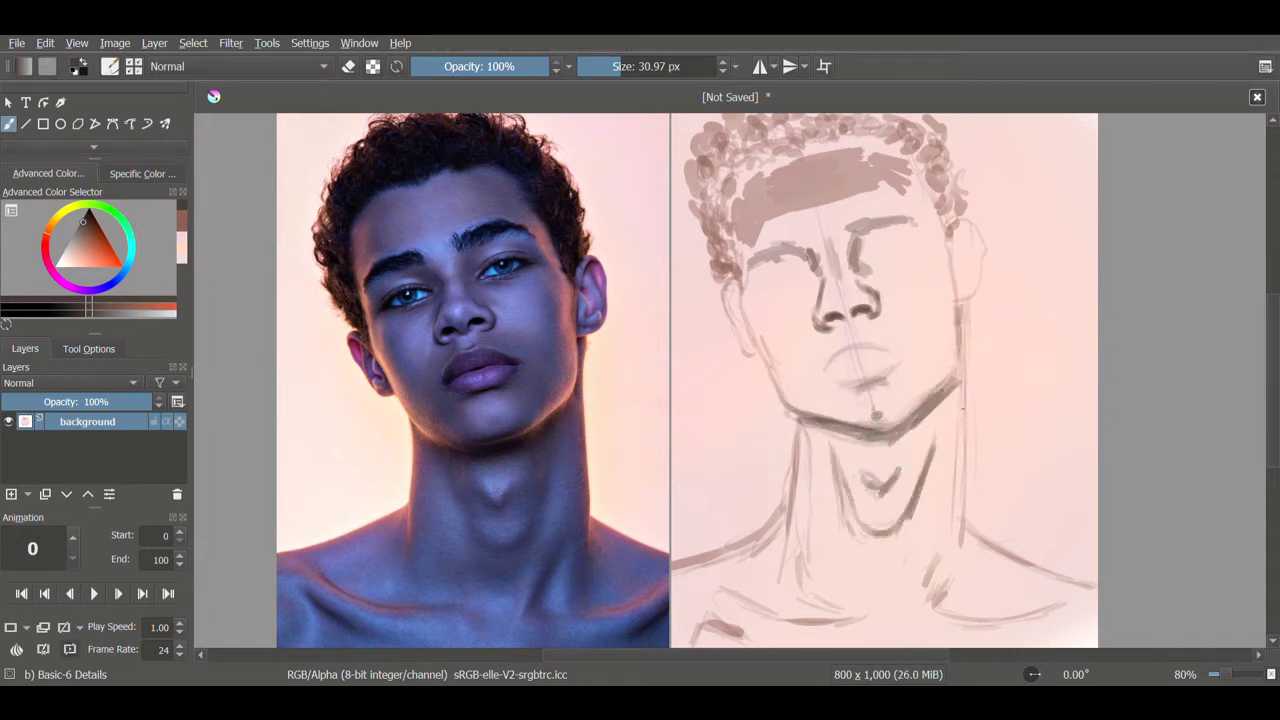
# - Strengthen the neck edge, both shoulder lines and the collarbones with dark brown strokes
pyautogui.moveTo(798, 430)
pyautogui.mouseDown()
pyautogui.moveTo(772, 535)
pyautogui.moveTo(675, 560)
pyautogui.mouseUp()
pyautogui.moveTo(978, 542); pyautogui.dragTo(1096, 582)
pyautogui.moveTo(726, 596); pyautogui.dragTo(854, 622)
pyautogui.moveTo(744, 620); pyautogui.dragTo(696, 640)
pyautogui.moveTo(928, 582); pyautogui.dragTo(1000, 626)
pyautogui.moveTo(952, 612); pyautogui.dragTo(1012, 616)
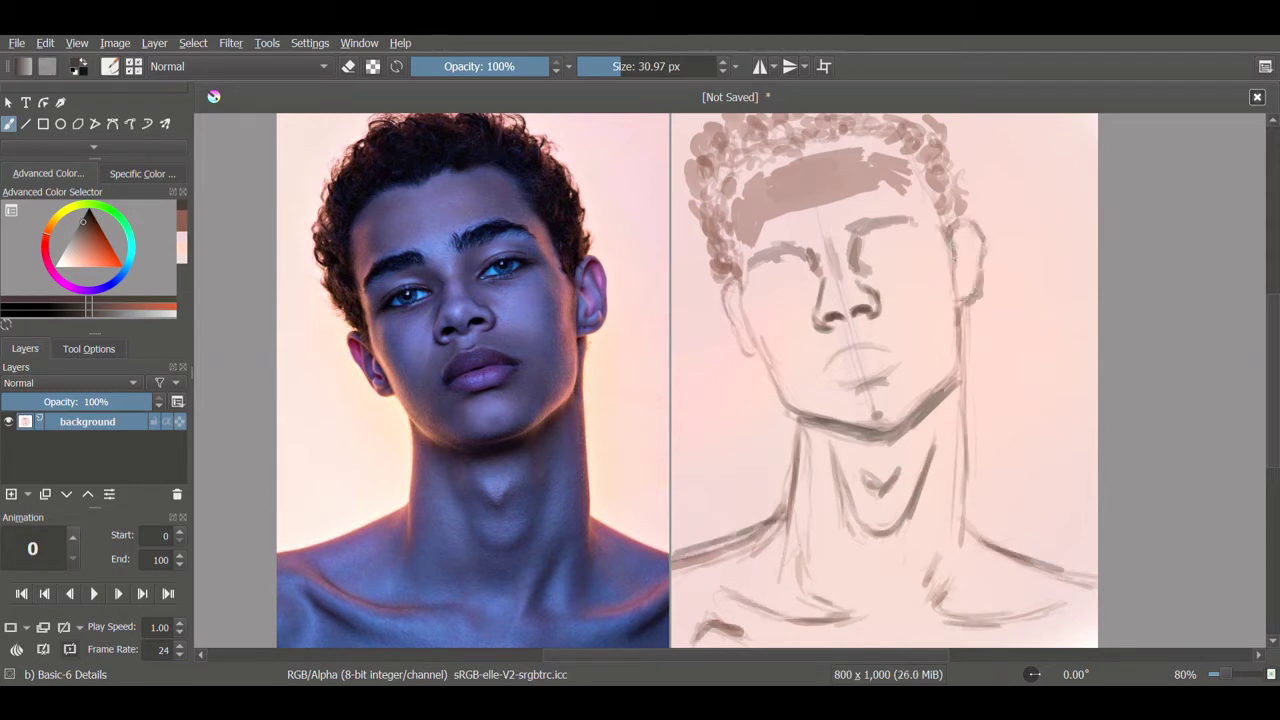
# - Outline the ears and the sides of the face, and sketch the eyebrows above the eyes
pyautogui.moveTo(958, 236); pyautogui.dragTo(952, 312)
pyautogui.moveTo(738, 290); pyautogui.dragTo(772, 394)
pyautogui.moveTo(752, 240)
pyautogui.mouseDown()
pyautogui.moveTo(806, 218)
pyautogui.moveTo(796, 226)
pyautogui.mouseUp()
pyautogui.moveTo(760, 230); pyautogui.dragTo(812, 214)
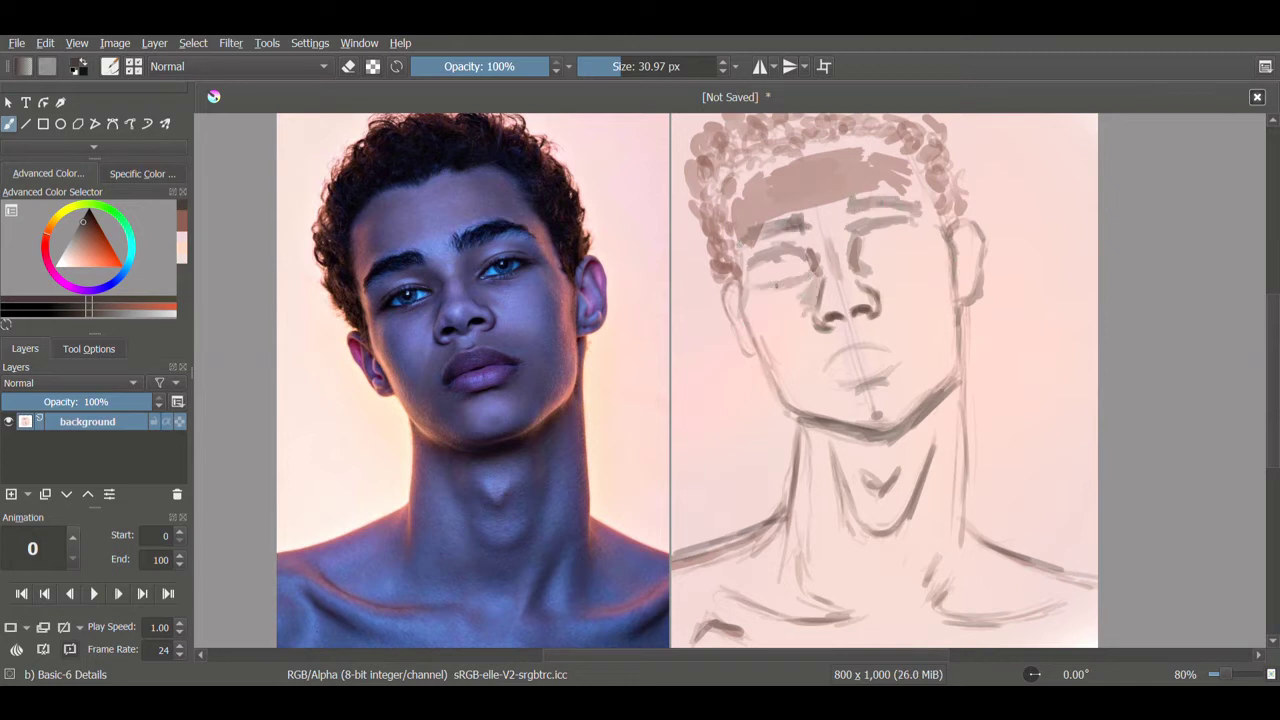
# - Shade beside the nose, around the mouth corner and around the eyes with grey-brown strokes
pyautogui.moveTo(798, 296)
pyautogui.mouseDown()
pyautogui.moveTo(823, 338)
pyautogui.moveTo(916, 330)
pyautogui.mouseUp()
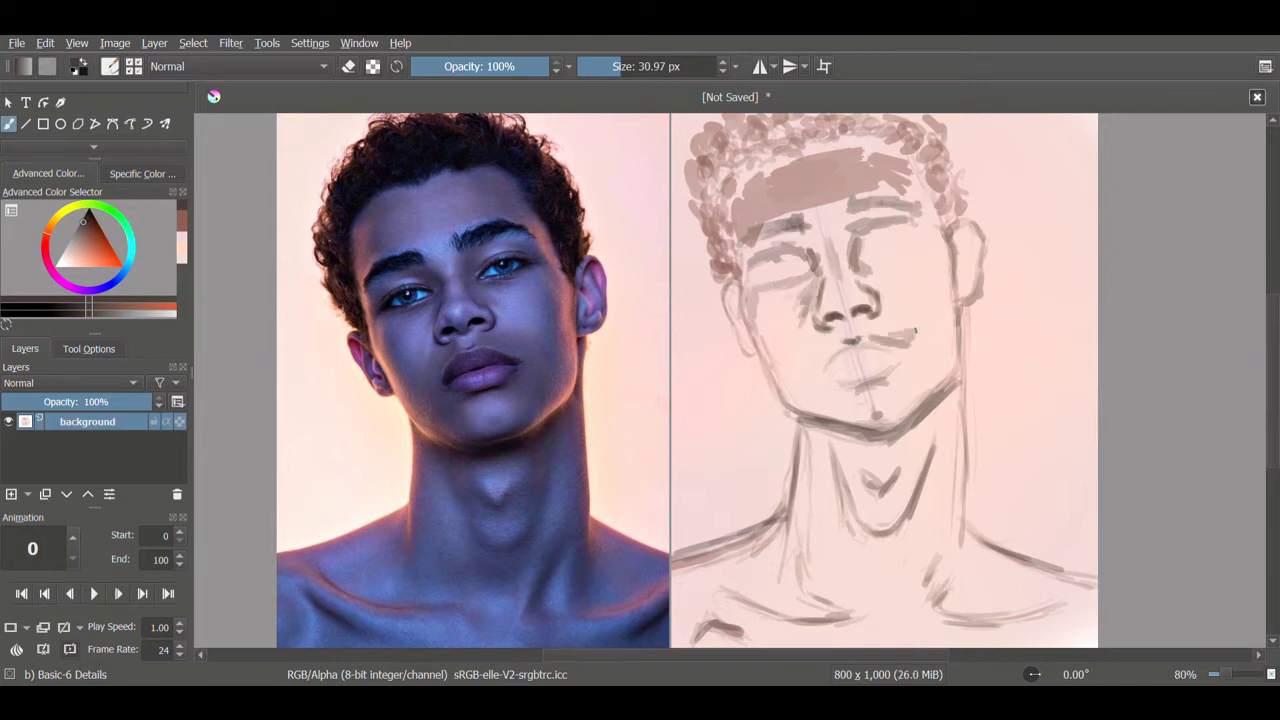
pyautogui.moveTo(898, 272); pyautogui.dragTo(946, 258)
pyautogui.moveTo(862, 264); pyautogui.dragTo(900, 258)
pyautogui.moveTo(884, 240); pyautogui.dragTo(930, 222)
# - Deepen the shadows under the jaw, along the throat and around the collarbones
pyautogui.moveTo(774, 378)
pyautogui.mouseDown()
pyautogui.moveTo(890, 428)
pyautogui.moveTo(946, 372)
pyautogui.mouseUp()
pyautogui.moveTo(826, 442); pyautogui.dragTo(896, 536)
pyautogui.moveTo(934, 458); pyautogui.dragTo(904, 522)
pyautogui.moveTo(938, 574); pyautogui.dragTo(1038, 622)
pyautogui.moveTo(750, 606); pyautogui.dragTo(838, 626)
pyautogui.moveTo(796, 510); pyautogui.dragTo(792, 574)
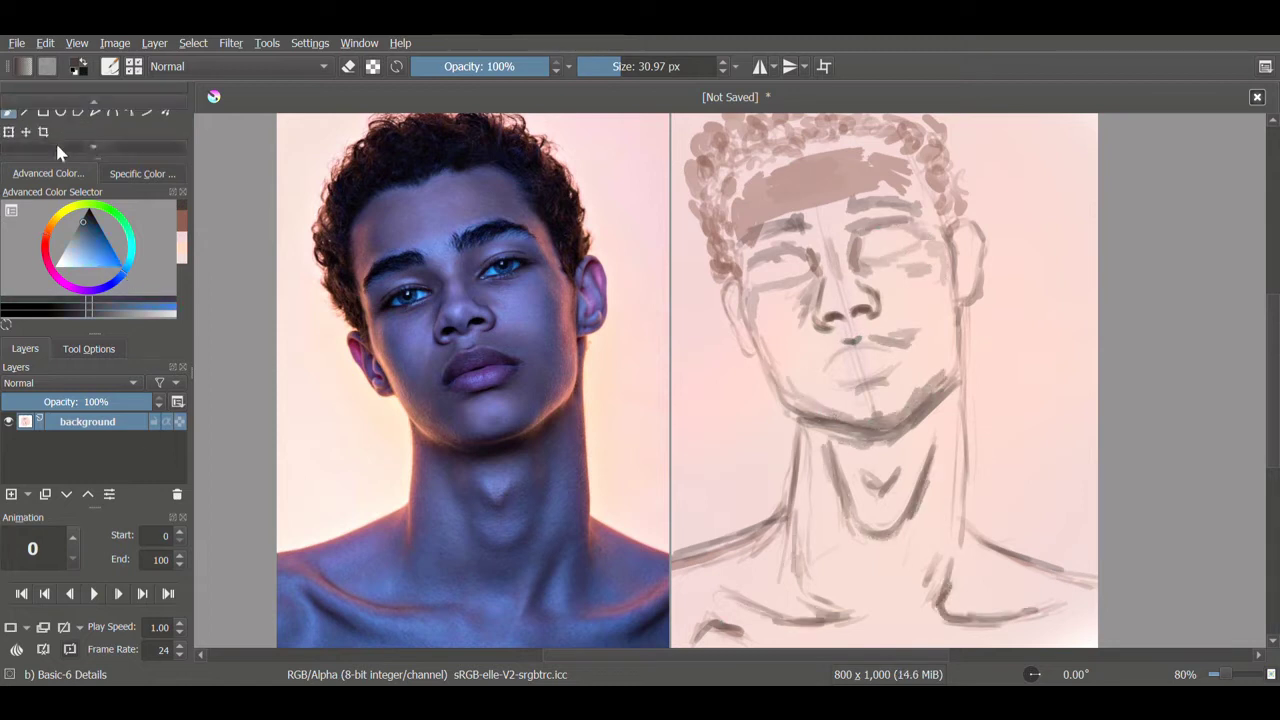
# - Sample the blue-violet skin tone from the reference photo and dab it on the eyelids, brows, cheeks and ear
pyautogui.keyDown('ctrl'); pyautogui.click(560, 337); pyautogui.keyUp('ctrl')
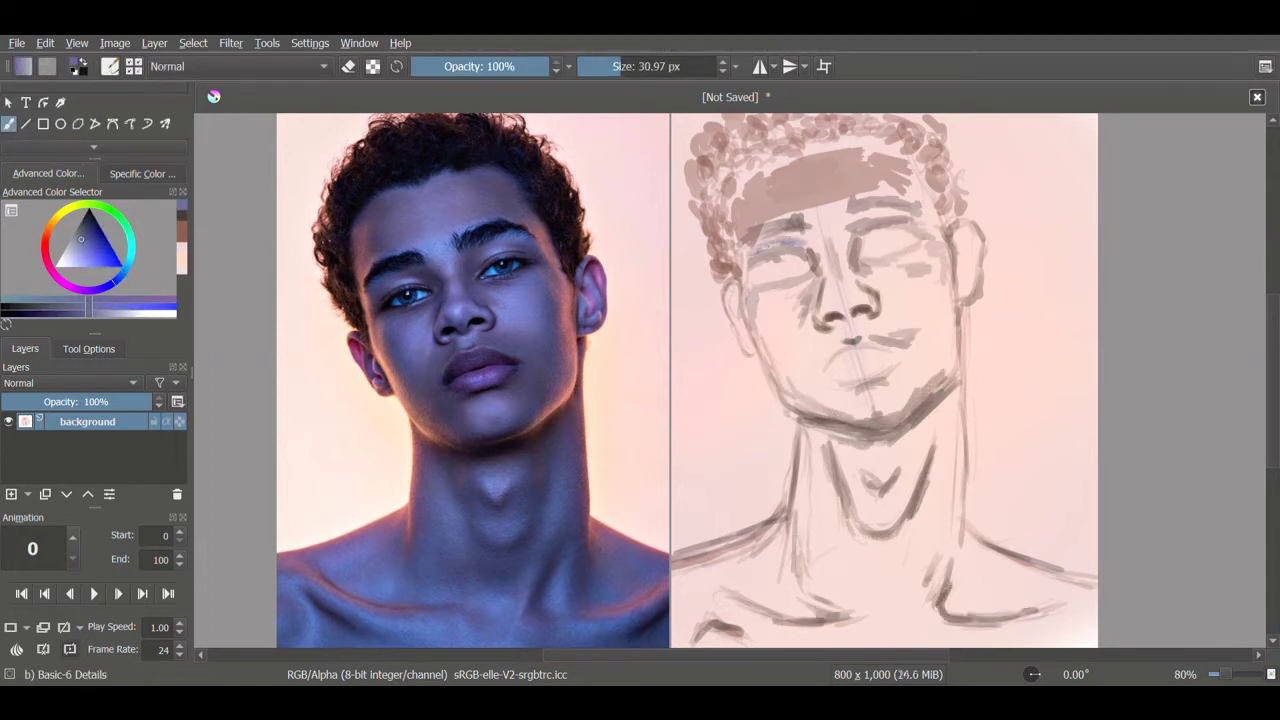
pyautogui.moveTo(744, 252); pyautogui.dragTo(800, 240)
pyautogui.moveTo(866, 216); pyautogui.dragTo(914, 212)
pyautogui.moveTo(760, 304); pyautogui.dragTo(804, 364)
pyautogui.moveTo(760, 220)
pyautogui.mouseDown()
pyautogui.moveTo(796, 212)
pyautogui.moveTo(834, 250)
pyautogui.moveTo(920, 196)
pyautogui.mouseUp()
pyautogui.moveTo(914, 272)
pyautogui.mouseDown()
pyautogui.moveTo(940, 298)
pyautogui.moveTo(910, 348)
pyautogui.mouseUp()
pyautogui.moveTo(968, 250); pyautogui.dragTo(966, 278)
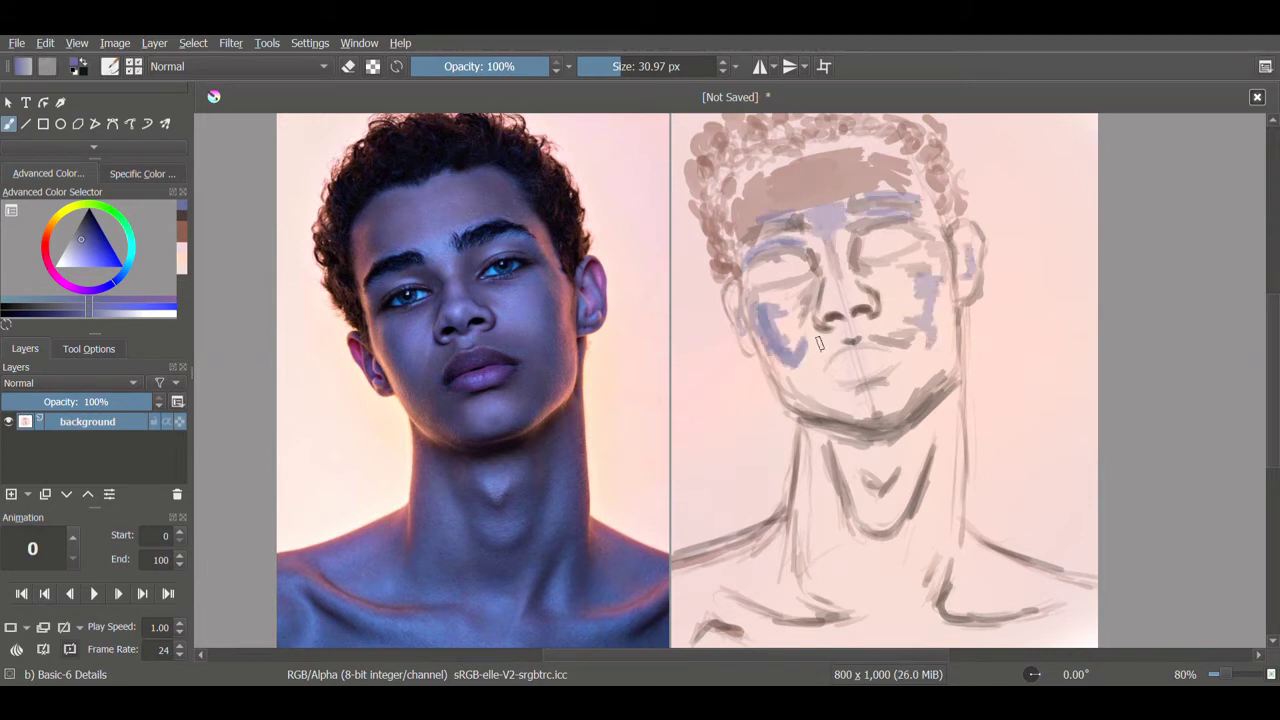
# - Block in the neck with blue-violet, enlarging the brush to 64.47 px
pyautogui.moveTo(826, 432); pyautogui.dragTo(806, 560)
pyautogui.moveTo(643, 66); pyautogui.dragTo(662, 66)
pyautogui.moveTo(830, 430); pyautogui.dragTo(820, 496)
pyautogui.moveTo(880, 446); pyautogui.dragTo(860, 526)
pyautogui.moveTo(940, 414)
pyautogui.mouseDown()
pyautogui.moveTo(928, 368)
pyautogui.moveTo(940, 550)
pyautogui.mouseUp()
# - Fill the shoulders and upper chest with blue-violet strokes
pyautogui.moveTo(700, 540); pyautogui.dragTo(780, 630)
pyautogui.moveTo(760, 560)
pyautogui.mouseDown()
pyautogui.moveTo(850, 640)
pyautogui.moveTo(900, 506)
pyautogui.moveTo(920, 640)
pyautogui.mouseUp()
pyautogui.moveTo(940, 560); pyautogui.dragTo(1030, 600)
pyautogui.moveTo(990, 640)
pyautogui.mouseDown()
pyautogui.moveTo(1095, 585)
pyautogui.moveTo(1095, 600)
pyautogui.moveTo(1010, 635)
pyautogui.mouseUp()
pyautogui.moveTo(945, 580); pyautogui.dragTo(1029, 616)
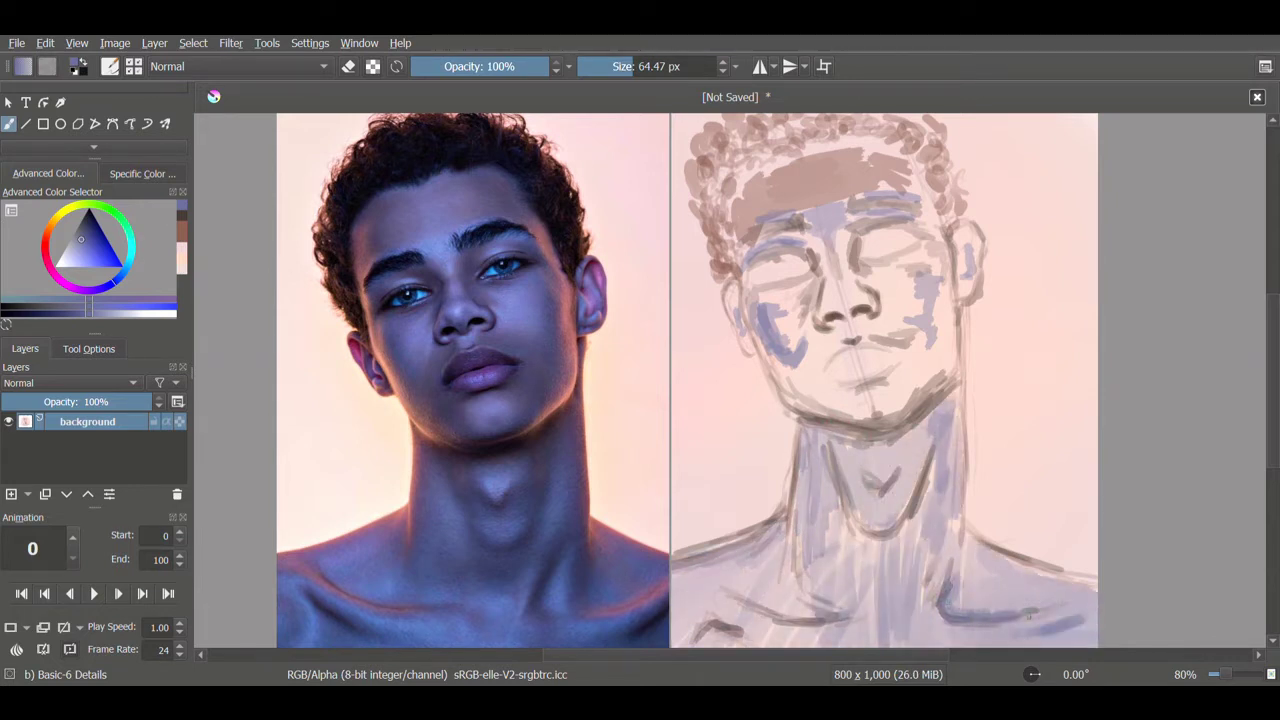
# - Add a second blue-violet pass over the collarbones, throat and sides of the neck
pyautogui.moveTo(735, 590); pyautogui.dragTo(840, 620)
pyautogui.moveTo(828, 472)
pyautogui.mouseDown()
pyautogui.moveTo(862, 538)
pyautogui.moveTo(910, 538)
pyautogui.mouseUp()
pyautogui.moveTo(900, 415); pyautogui.dragTo(935, 480)
pyautogui.moveTo(820, 430)
pyautogui.mouseDown()
pyautogui.moveTo(845, 462)
pyautogui.moveTo(800, 522)
pyautogui.mouseUp()
pyautogui.moveTo(832, 490); pyautogui.dragTo(785, 566)
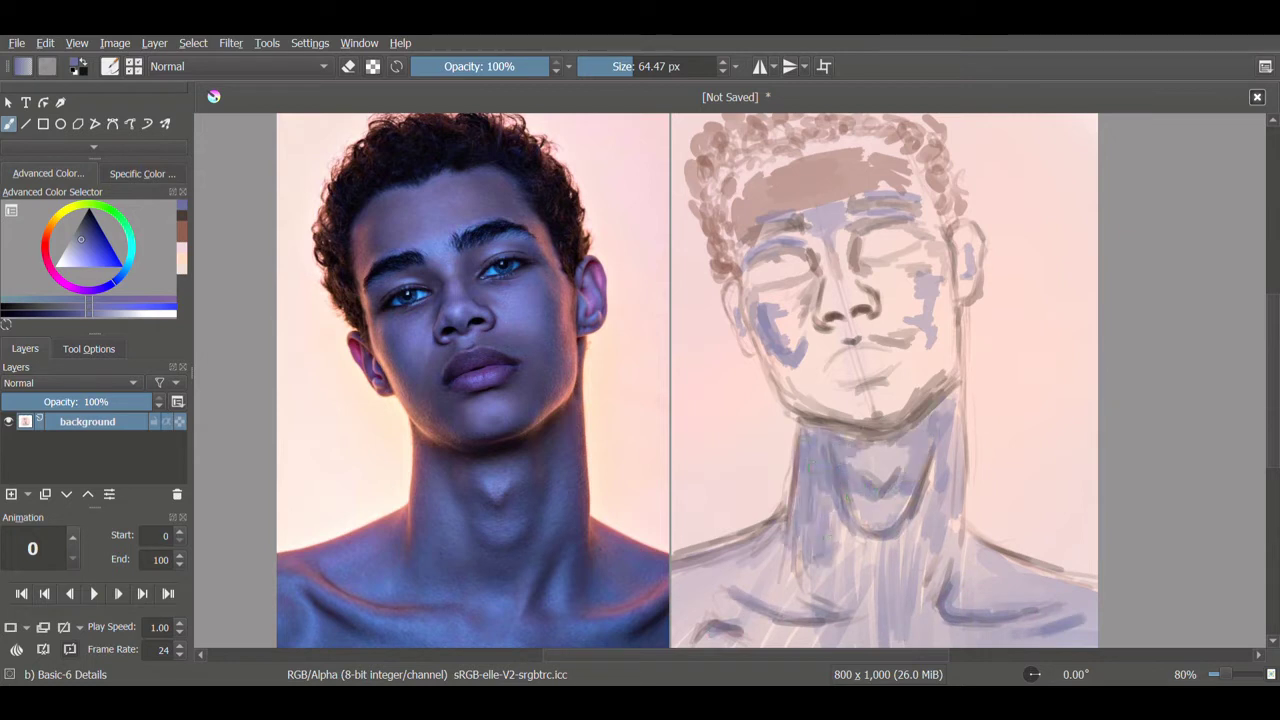
# - Block in the jaw, chin, cheeks and nose with blue-violet, leaving the eyes uncovered
pyautogui.moveTo(810, 446); pyautogui.dragTo(876, 428)
pyautogui.moveTo(972, 340); pyautogui.dragTo(934, 428)
pyautogui.moveTo(962, 314); pyautogui.dragTo(950, 400)
pyautogui.moveTo(832, 326); pyautogui.dragTo(792, 372)
pyautogui.moveTo(816, 284); pyautogui.dragTo(768, 344)
pyautogui.moveTo(782, 296)
pyautogui.mouseDown()
pyautogui.moveTo(796, 370)
pyautogui.moveTo(820, 406)
pyautogui.mouseUp()
pyautogui.moveTo(804, 386)
pyautogui.mouseDown()
pyautogui.moveTo(866, 416)
pyautogui.moveTo(916, 420)
pyautogui.mouseUp()
pyautogui.moveTo(950, 318)
pyautogui.mouseDown()
pyautogui.moveTo(855, 392)
pyautogui.moveTo(836, 372)
pyautogui.mouseUp()
pyautogui.moveTo(950, 300)
pyautogui.mouseDown()
pyautogui.moveTo(824, 344)
pyautogui.moveTo(900, 392)
pyautogui.mouseUp()
pyautogui.moveTo(940, 280)
pyautogui.mouseDown()
pyautogui.moveTo(835, 325)
pyautogui.moveTo(892, 265)
pyautogui.mouseUp()
pyautogui.moveTo(850, 235); pyautogui.dragTo(808, 278)
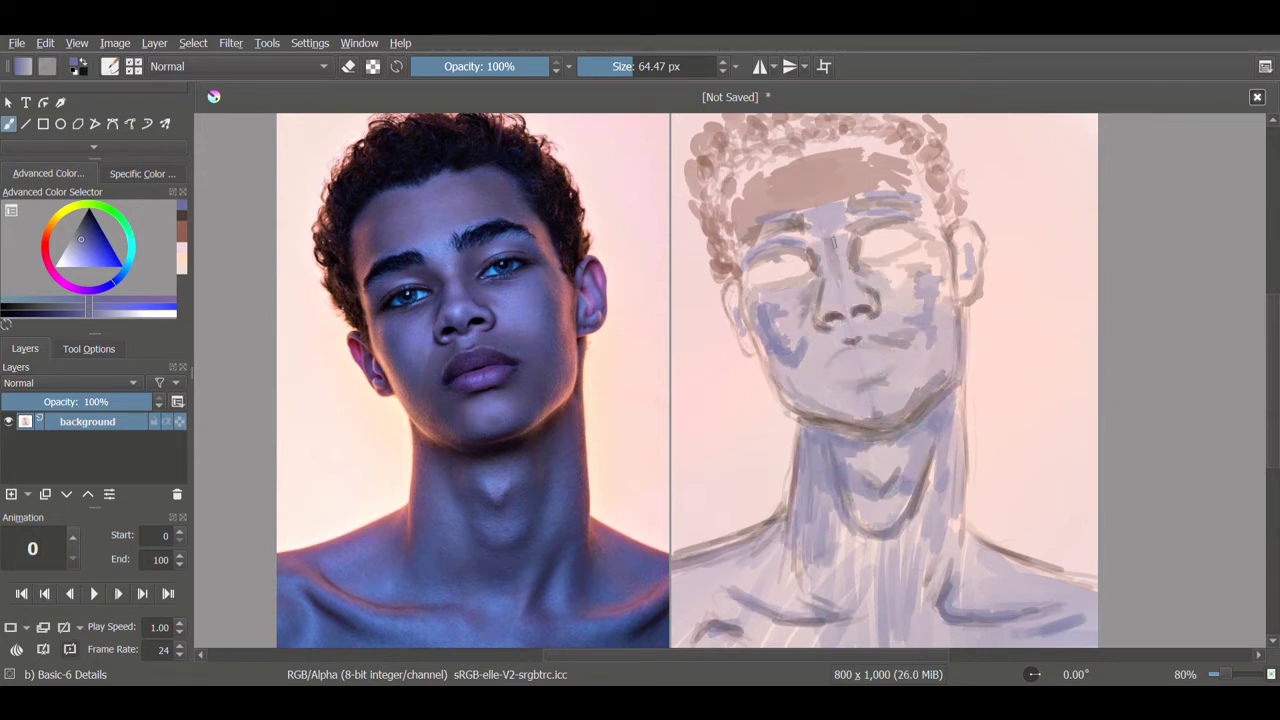
# - Cover the brow area, forehead, temples and ears with blue-violet
pyautogui.moveTo(735, 252); pyautogui.dragTo(850, 225)
pyautogui.moveTo(740, 205); pyautogui.dragTo(895, 145)
pyautogui.moveTo(820, 228); pyautogui.dragTo(940, 150)
pyautogui.moveTo(875, 282); pyautogui.dragTo(955, 215)
pyautogui.moveTo(935, 300)
pyautogui.mouseDown()
pyautogui.moveTo(975, 230)
pyautogui.moveTo(980, 240)
pyautogui.mouseUp()
pyautogui.moveTo(728, 288); pyautogui.dragTo(748, 342)
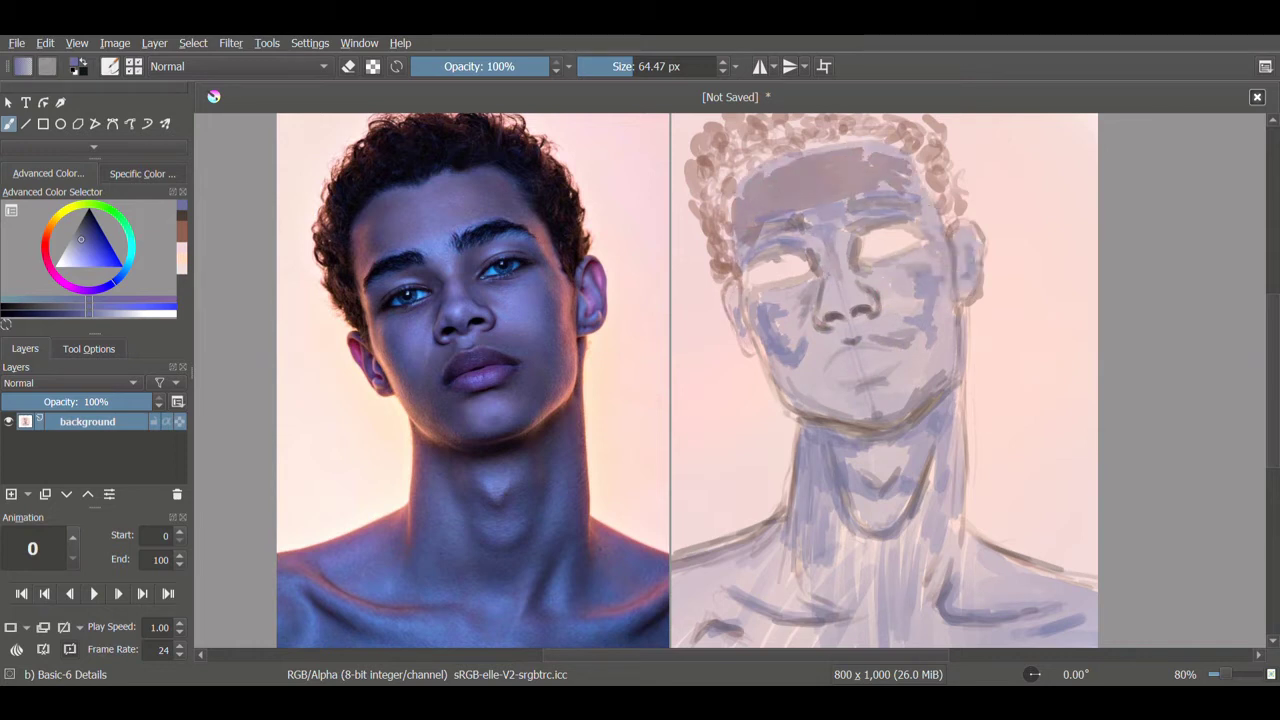
# - Fill the lips with blue-violet and add another layer over the eyelid and nose bridge
pyautogui.moveTo(745, 250); pyautogui.dragTo(808, 226)
pyautogui.moveTo(806, 248); pyautogui.dragTo(790, 262)
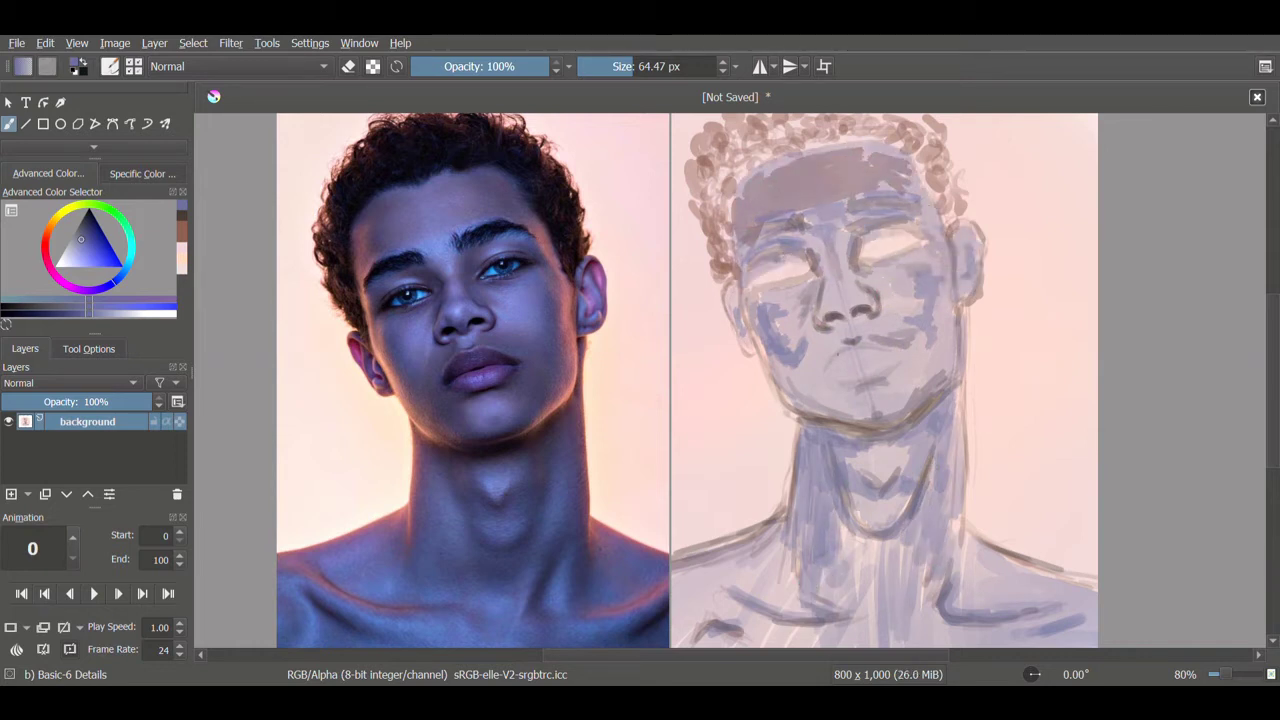
pyautogui.moveTo(824, 370)
pyautogui.mouseDown()
pyautogui.moveTo(884, 350)
pyautogui.moveTo(876, 360)
pyautogui.mouseUp()
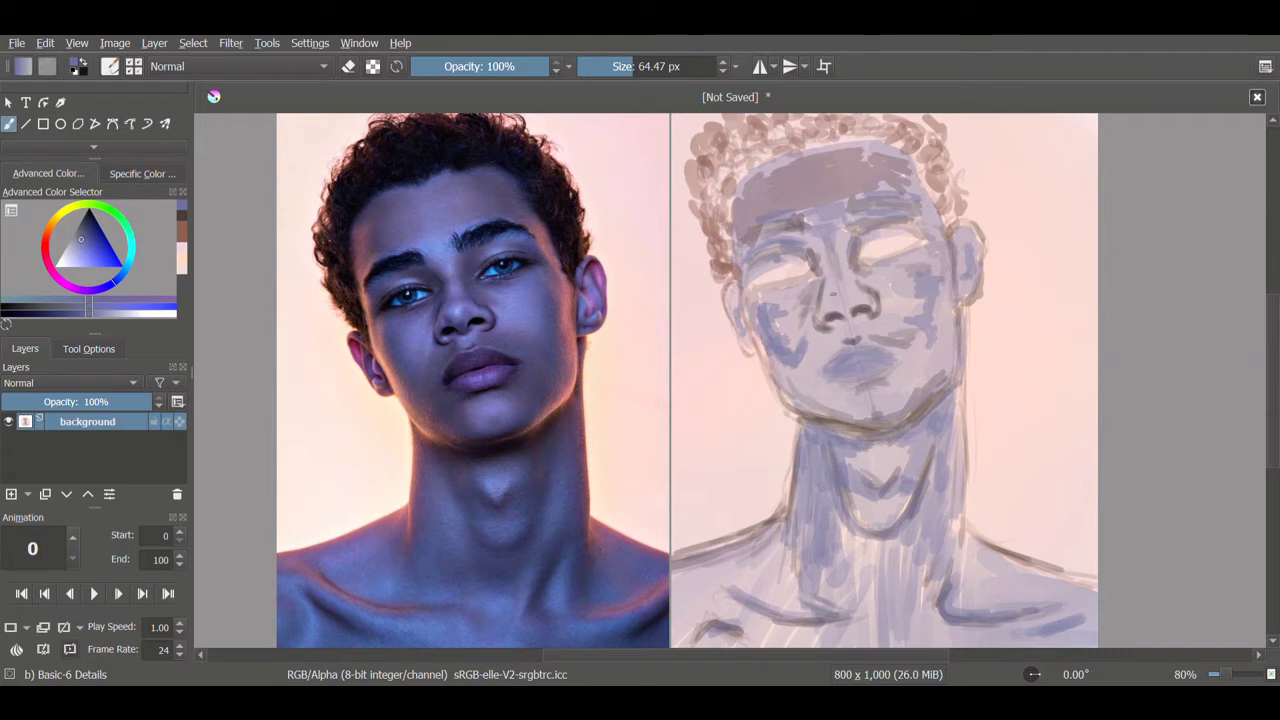
pyautogui.moveTo(850, 286); pyautogui.dragTo(826, 244)
pyautogui.moveTo(798, 262); pyautogui.dragTo(850, 226)
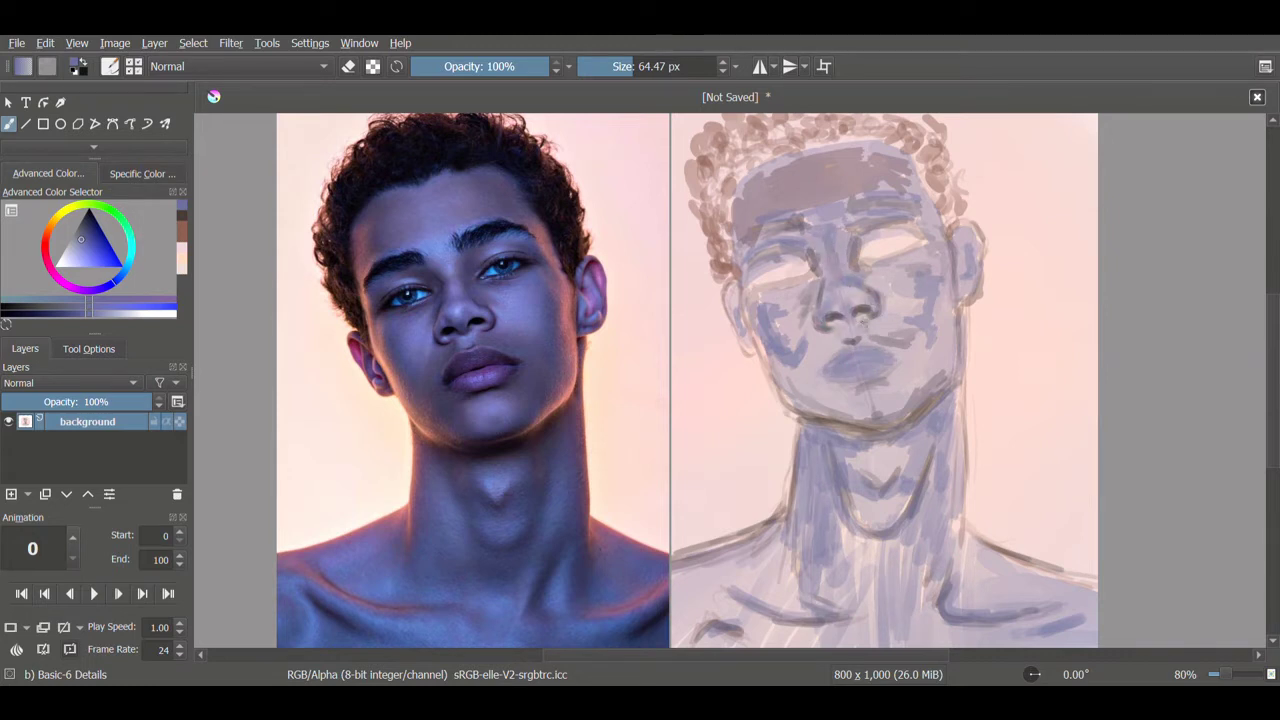
# - Smooth the skin strokes on the face, neck and shoulders with the Blender Blur brush at 60 px
pyautogui.press('/')
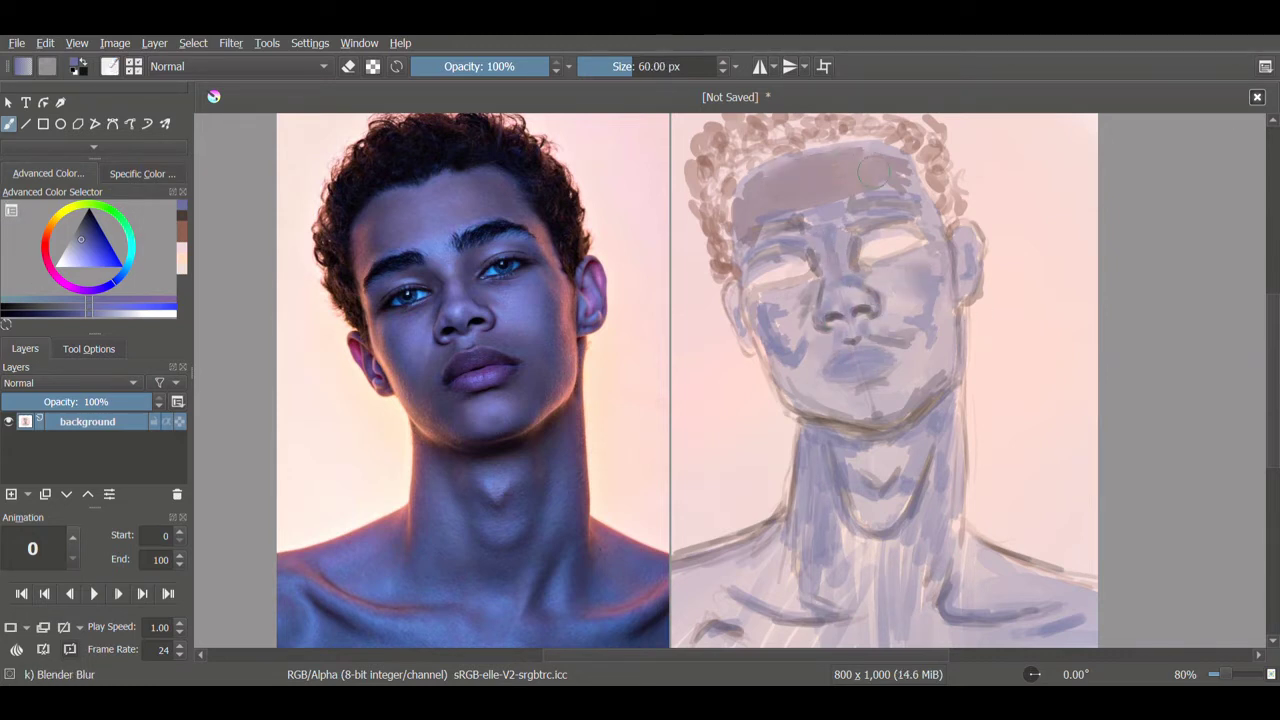
pyautogui.moveTo(873, 172)
pyautogui.mouseDown()
pyautogui.moveTo(848, 290)
pyautogui.moveTo(930, 320)
pyautogui.mouseUp()
pyautogui.moveTo(908, 240); pyautogui.dragTo(778, 320)
pyautogui.moveTo(790, 370); pyautogui.dragTo(905, 303)
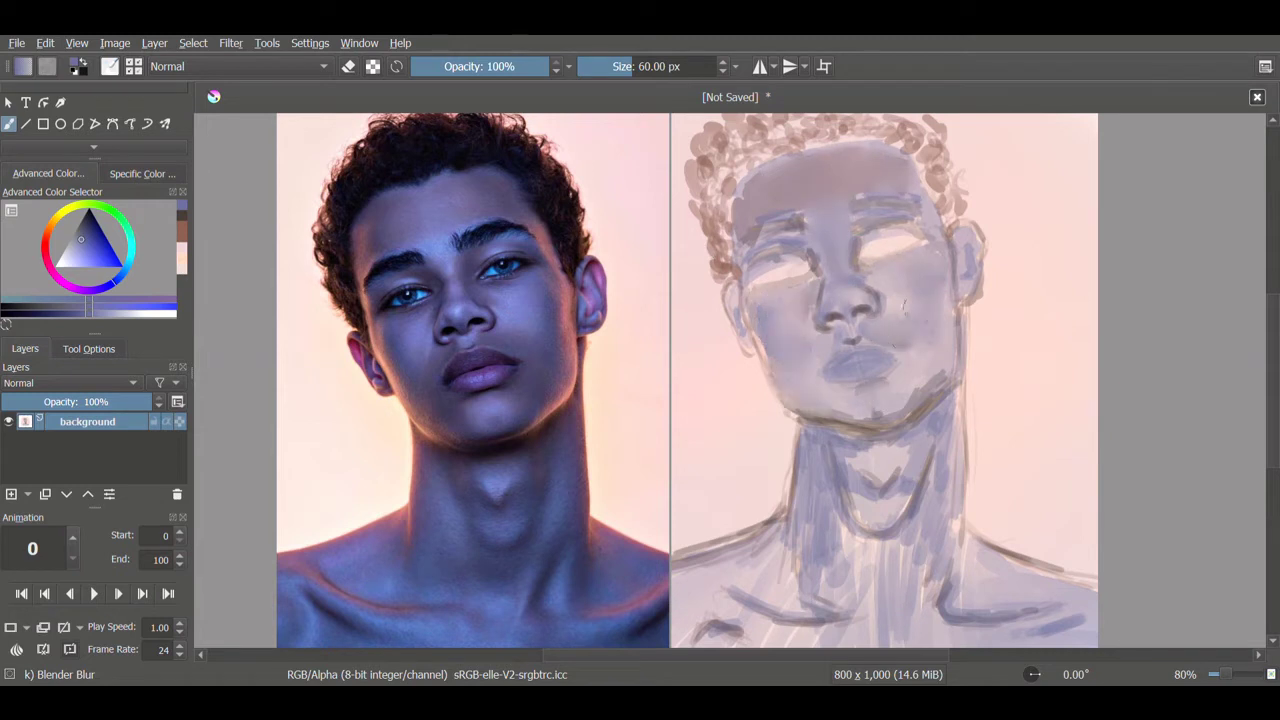
pyautogui.moveTo(905, 390)
pyautogui.mouseDown()
pyautogui.moveTo(835, 425)
pyautogui.moveTo(880, 500)
pyautogui.moveTo(953, 468)
pyautogui.moveTo(760, 600)
pyautogui.moveTo(940, 590)
pyautogui.moveTo(1050, 625)
pyautogui.mouseUp()
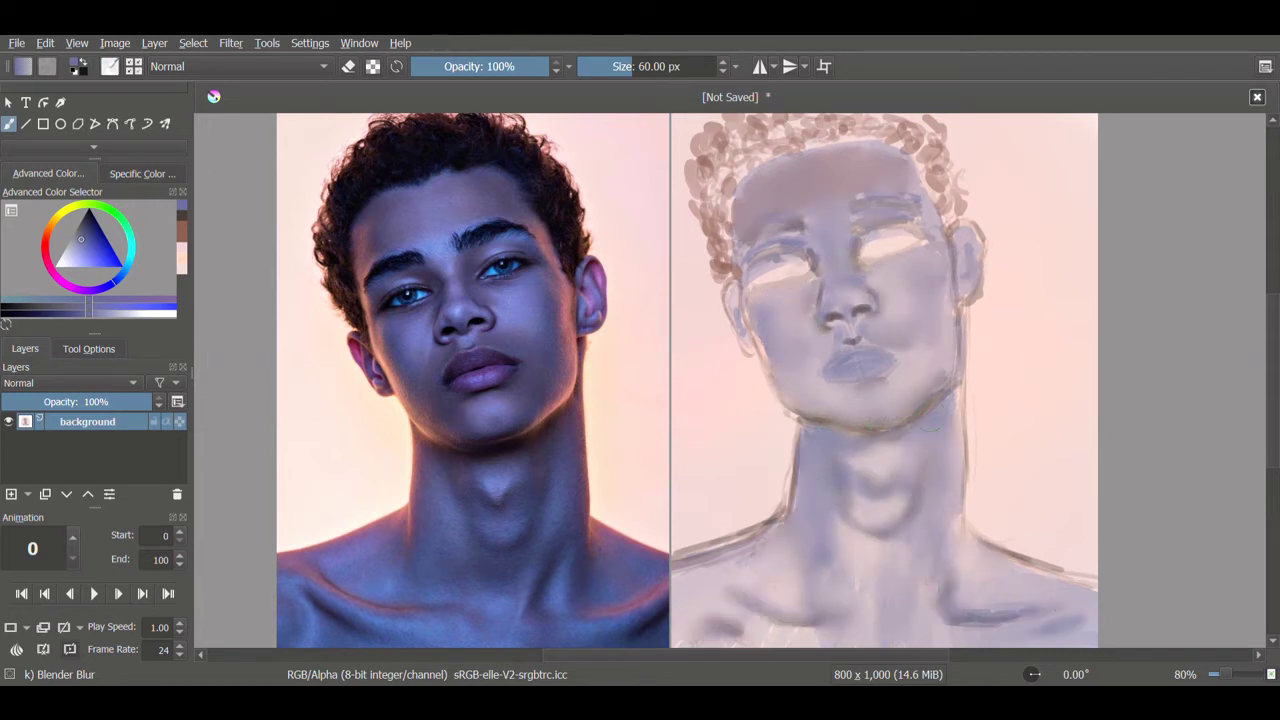
# - Darken the hair curls around the head with the Basic-5 Size Opacity brush in a dark brown
pyautogui.keyDown('ctrl'); pyautogui.click(800, 135); pyautogui.keyUp('ctrl')
pyautogui.press('/')
pyautogui.moveTo(738, 168)
pyautogui.mouseDown()
pyautogui.moveTo(722, 212)
pyautogui.moveTo(738, 310)
pyautogui.moveTo(726, 256)
pyautogui.mouseUp()
pyautogui.moveTo(740, 180)
pyautogui.mouseDown()
pyautogui.moveTo(700, 135)
pyautogui.moveTo(900, 145)
pyautogui.moveTo(925, 160)
pyautogui.moveTo(958, 248)
pyautogui.mouseUp()
# - Paint one eyebrow dark brown and lay a dark shadow along the jaw and chin edge
pyautogui.scroll(1, 760, 140)
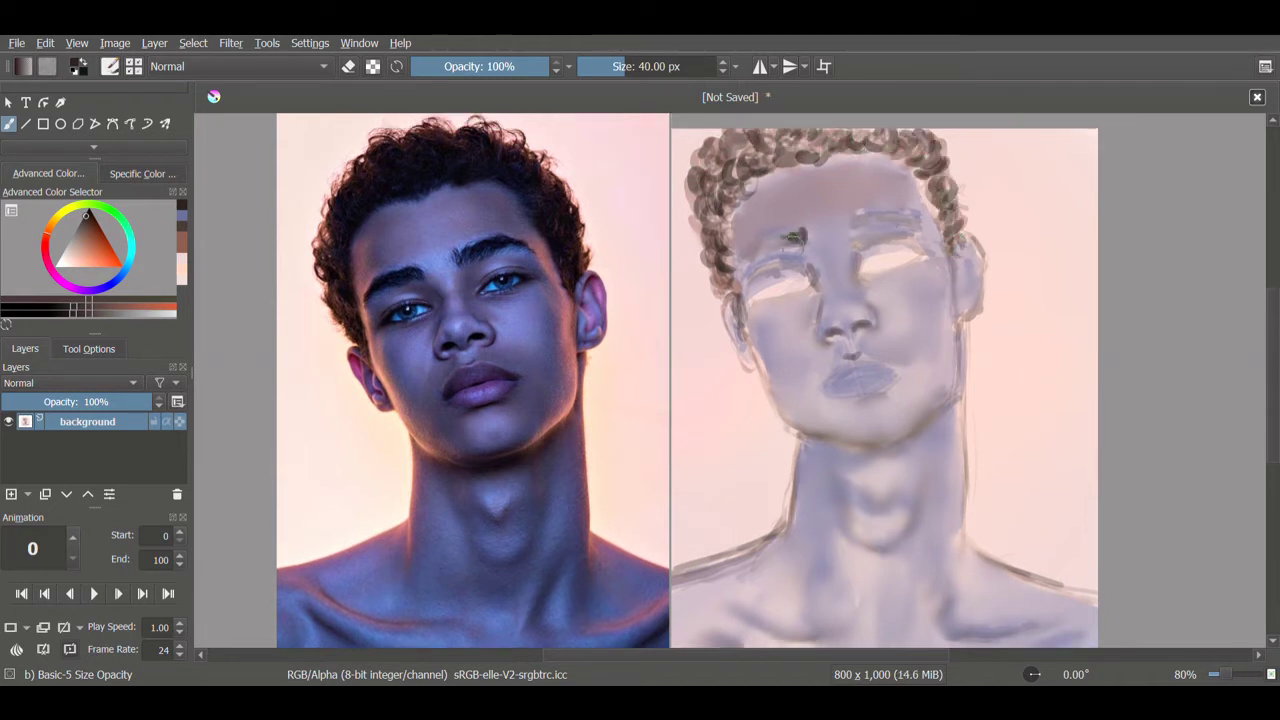
pyautogui.moveTo(800, 234); pyautogui.dragTo(772, 238)
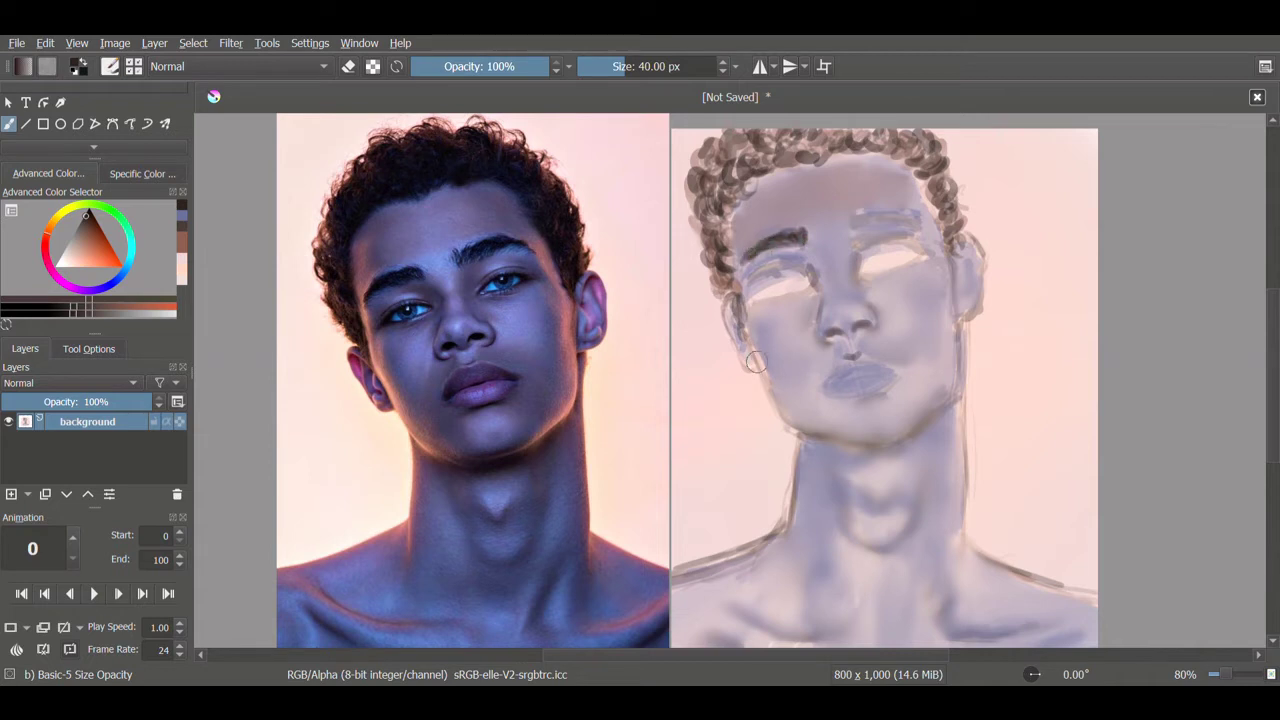
pyautogui.moveTo(790, 440)
pyautogui.mouseDown()
pyautogui.moveTo(965, 315)
pyautogui.moveTo(925, 425)
pyautogui.mouseUp()
pyautogui.moveTo(835, 450)
pyautogui.mouseDown()
pyautogui.moveTo(935, 410)
pyautogui.moveTo(962, 340)
pyautogui.mouseUp()
# - Paint peach and reddish-orange rim light along the face edges, jaw, neck, shoulders and collarbones
pyautogui.click(182, 272)
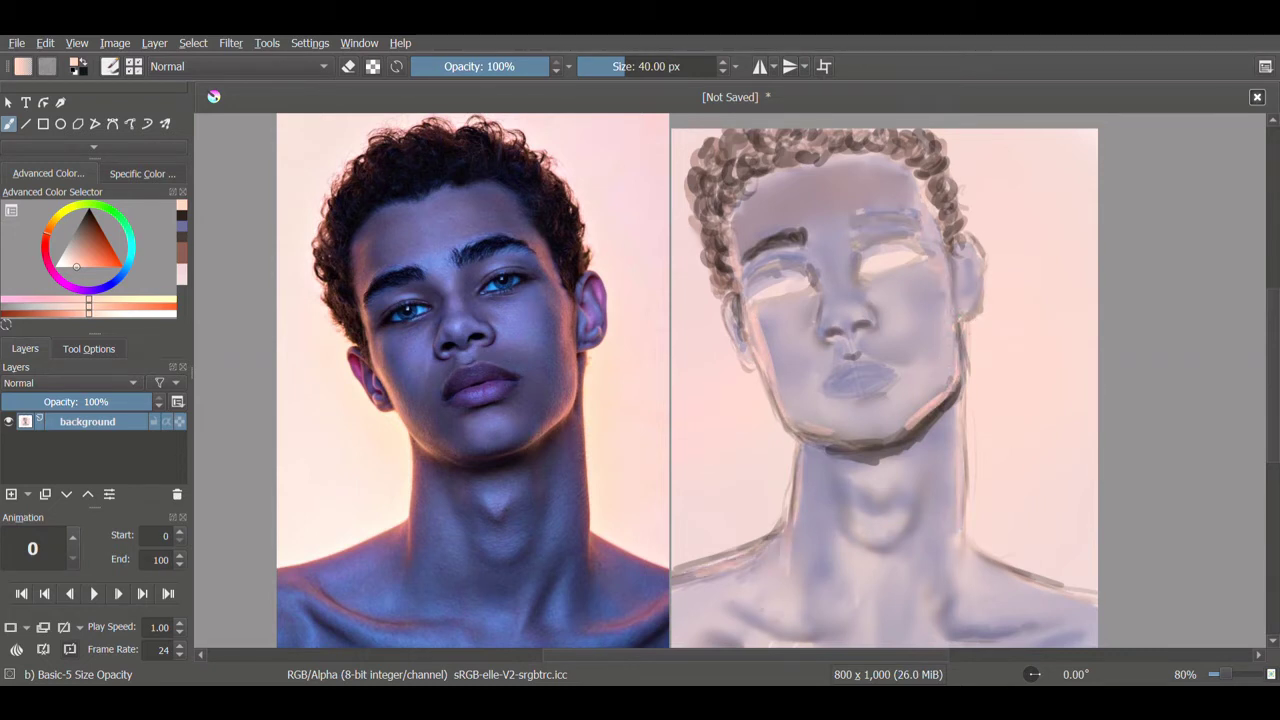
pyautogui.keyDown('ctrl'); pyautogui.click(797, 462); pyautogui.keyUp('ctrl')
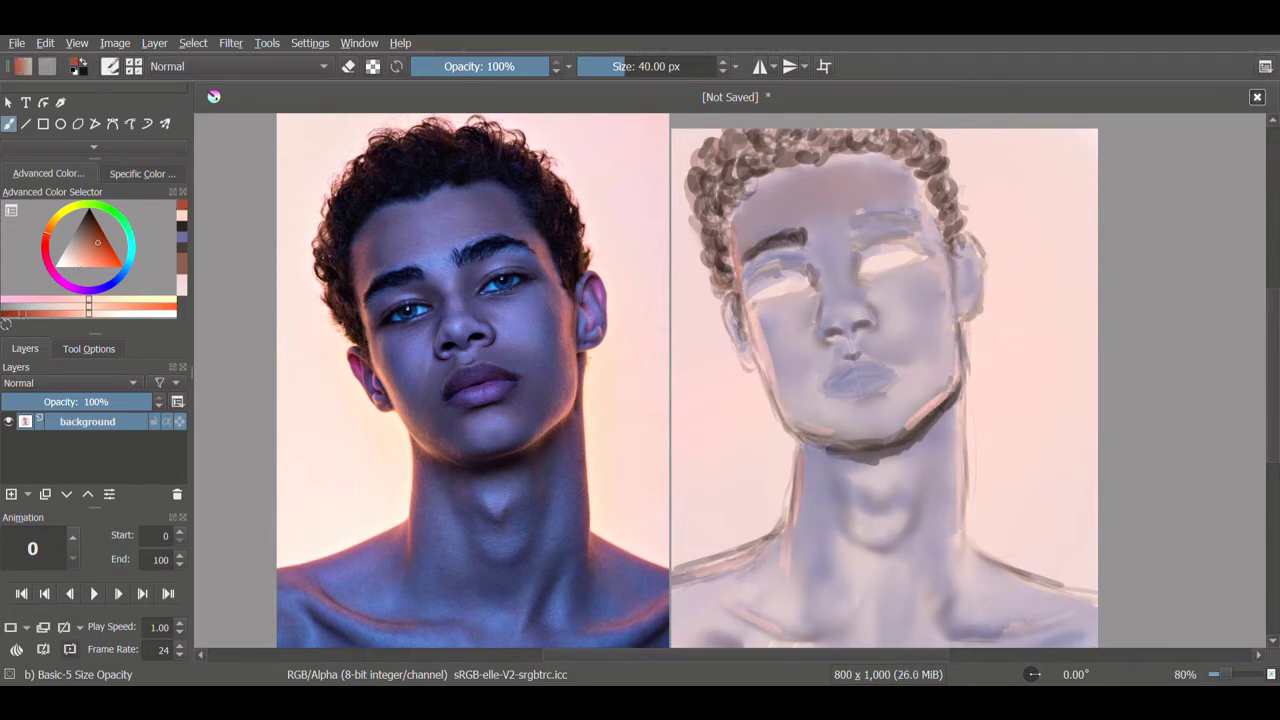
pyautogui.moveTo(938, 254); pyautogui.dragTo(966, 494)
pyautogui.moveTo(960, 546); pyautogui.dragTo(1098, 592)
pyautogui.moveTo(972, 634); pyautogui.dragTo(1076, 610)
pyautogui.moveTo(740, 580)
pyautogui.mouseDown()
pyautogui.moveTo(704, 614)
pyautogui.moveTo(786, 540)
pyautogui.mouseUp()
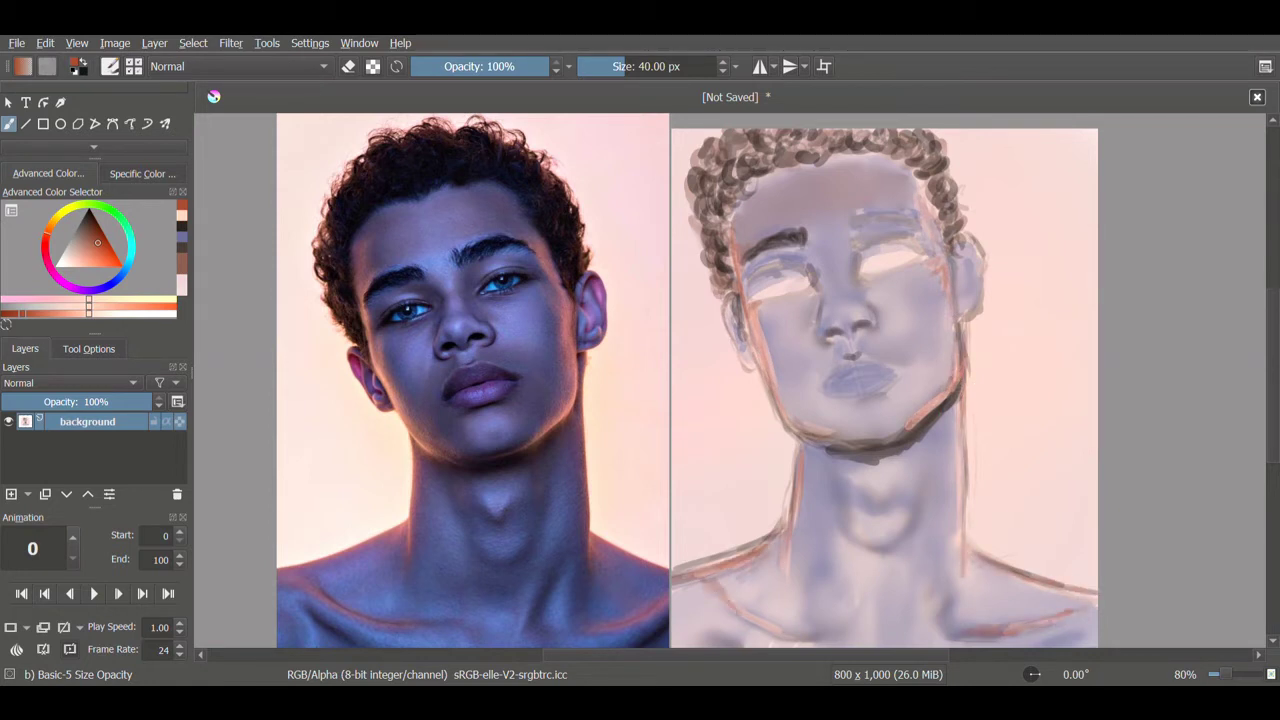
# - Switch back to dark brown and paint shadows below the collarbones, around the throat and on the Adam's apple
pyautogui.press('x')
pyautogui.moveTo(742, 614)
pyautogui.mouseDown()
pyautogui.moveTo(706, 642)
pyautogui.moveTo(720, 646)
pyautogui.mouseUp()
pyautogui.moveTo(1090, 628); pyautogui.dragTo(1050, 645)
pyautogui.moveTo(946, 574); pyautogui.dragTo(930, 632)
pyautogui.moveTo(928, 466); pyautogui.dragTo(914, 510)
pyautogui.moveTo(824, 464)
pyautogui.mouseDown()
pyautogui.moveTo(852, 552)
pyautogui.moveTo(916, 520)
pyautogui.mouseUp()
pyautogui.moveTo(922, 556); pyautogui.dragTo(894, 630)
pyautogui.moveTo(880, 458); pyautogui.dragTo(858, 502)
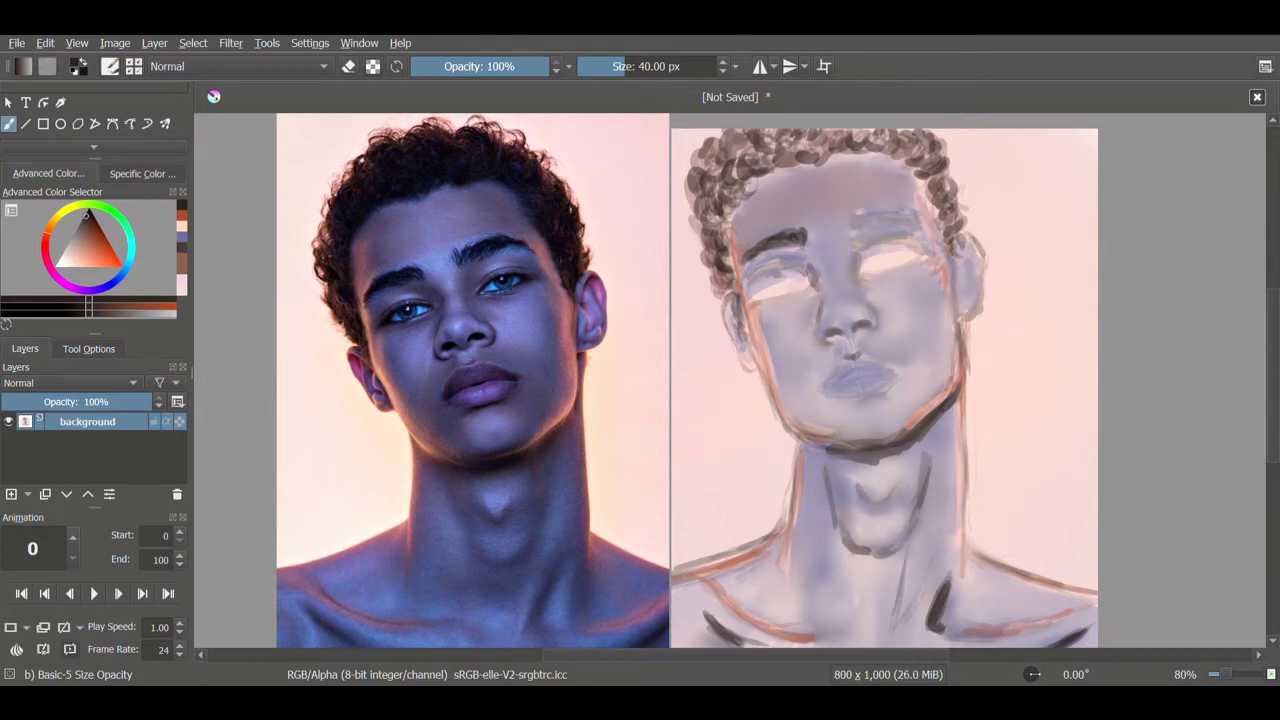
# - Deepen the neck shadows beneath the jaw and add a thin shadow under the lower lip
pyautogui.moveTo(932, 432); pyautogui.dragTo(922, 470)
pyautogui.moveTo(806, 444); pyautogui.dragTo(834, 520)
pyautogui.moveTo(826, 472); pyautogui.dragTo(850, 544)
pyautogui.moveTo(812, 460); pyautogui.dragTo(826, 502)
pyautogui.moveTo(936, 442); pyautogui.dragTo(924, 500)
pyautogui.moveTo(956, 410)
pyautogui.mouseDown()
pyautogui.moveTo(936, 474)
pyautogui.moveTo(954, 518)
pyautogui.mouseUp()
pyautogui.moveTo(892, 428)
pyautogui.mouseDown()
pyautogui.moveTo(832, 442)
pyautogui.moveTo(898, 434)
pyautogui.mouseUp()
pyautogui.moveTo(842, 400); pyautogui.dragTo(884, 394)
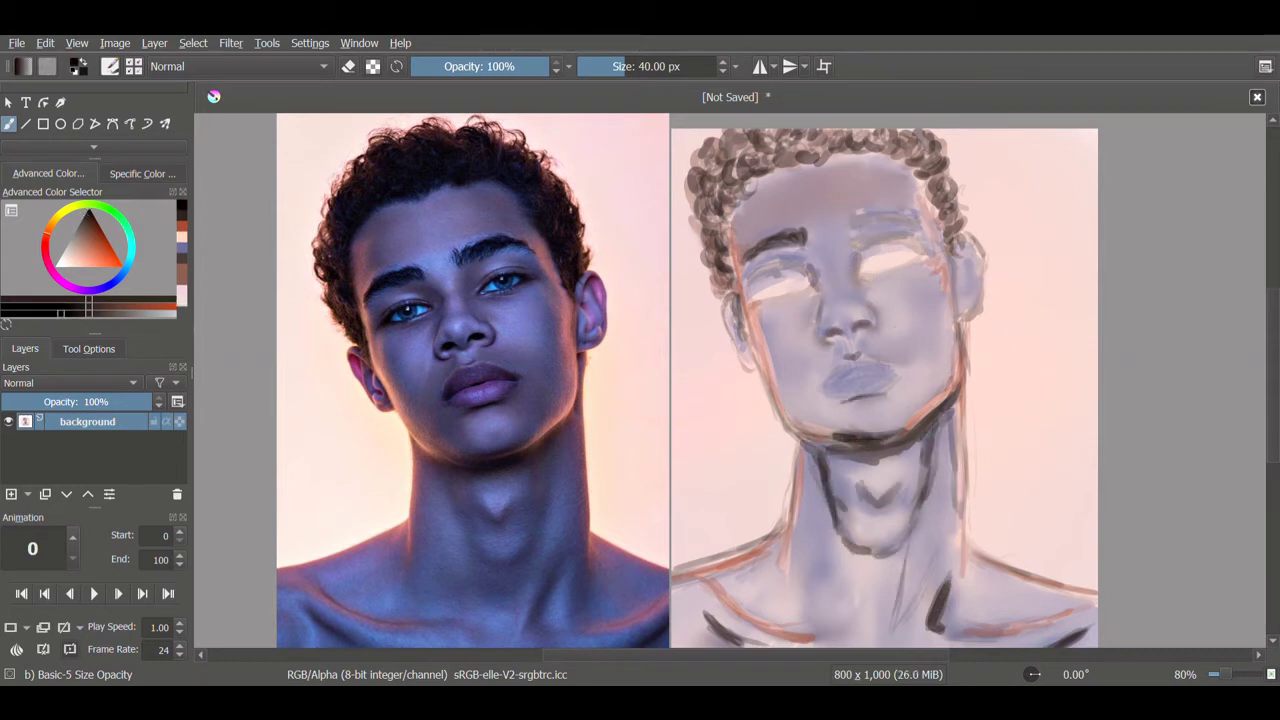
# - Shade the cheeks, chin sides, inner eye areas and one side of the forehead with dark strokes
pyautogui.moveTo(940, 280); pyautogui.dragTo(922, 340)
pyautogui.moveTo(930, 324)
pyautogui.mouseDown()
pyautogui.moveTo(898, 360)
pyautogui.moveTo(916, 396)
pyautogui.mouseUp()
pyautogui.moveTo(930, 354)
pyautogui.mouseDown()
pyautogui.moveTo(880, 390)
pyautogui.moveTo(900, 358)
pyautogui.mouseUp()
pyautogui.moveTo(830, 356); pyautogui.dragTo(790, 420)
pyautogui.moveTo(842, 410); pyautogui.dragTo(814, 424)
pyautogui.moveTo(810, 292); pyautogui.dragTo(792, 340)
pyautogui.moveTo(856, 262); pyautogui.dragTo(872, 302)
pyautogui.moveTo(902, 280); pyautogui.dragTo(866, 312)
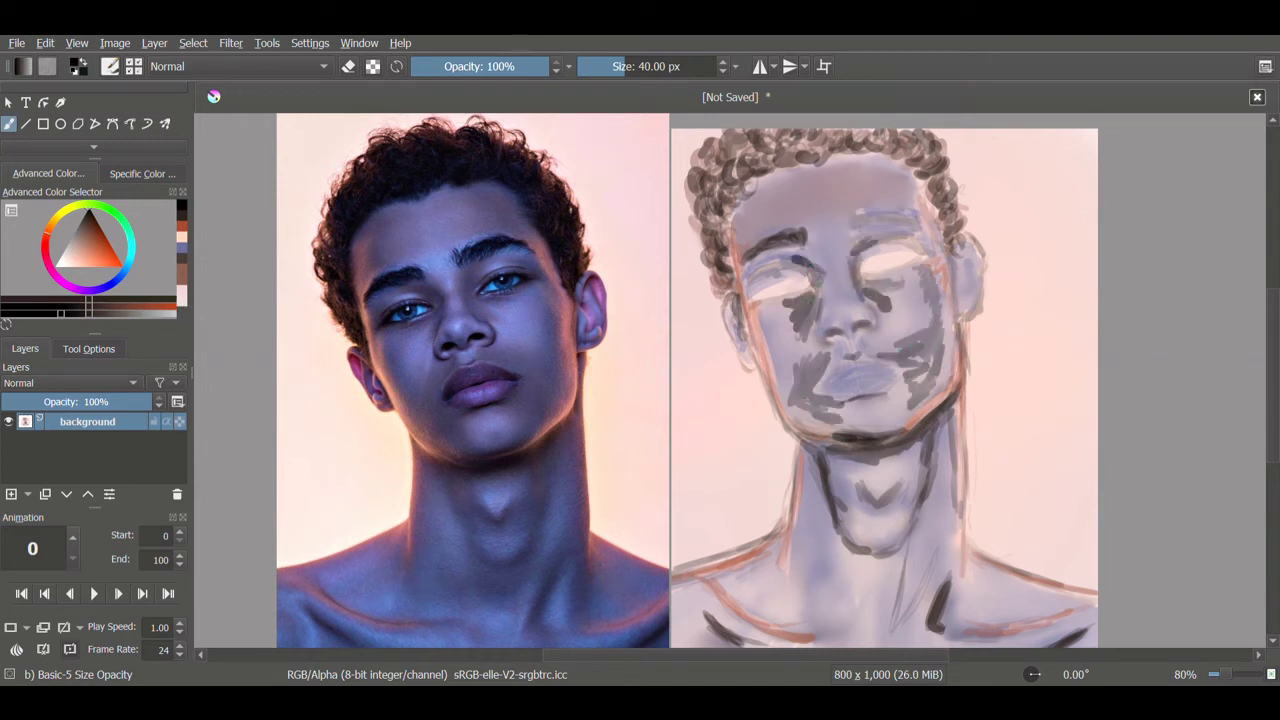
pyautogui.moveTo(872, 176); pyautogui.dragTo(916, 200)
# - Sample a muted light blue and dab it on the cheek, neck base, collarbones and shoulders
pyautogui.keyDown('ctrl'); pyautogui.click(316, 314); pyautogui.keyUp('ctrl')
pyautogui.moveTo(780, 304); pyautogui.dragTo(790, 340)
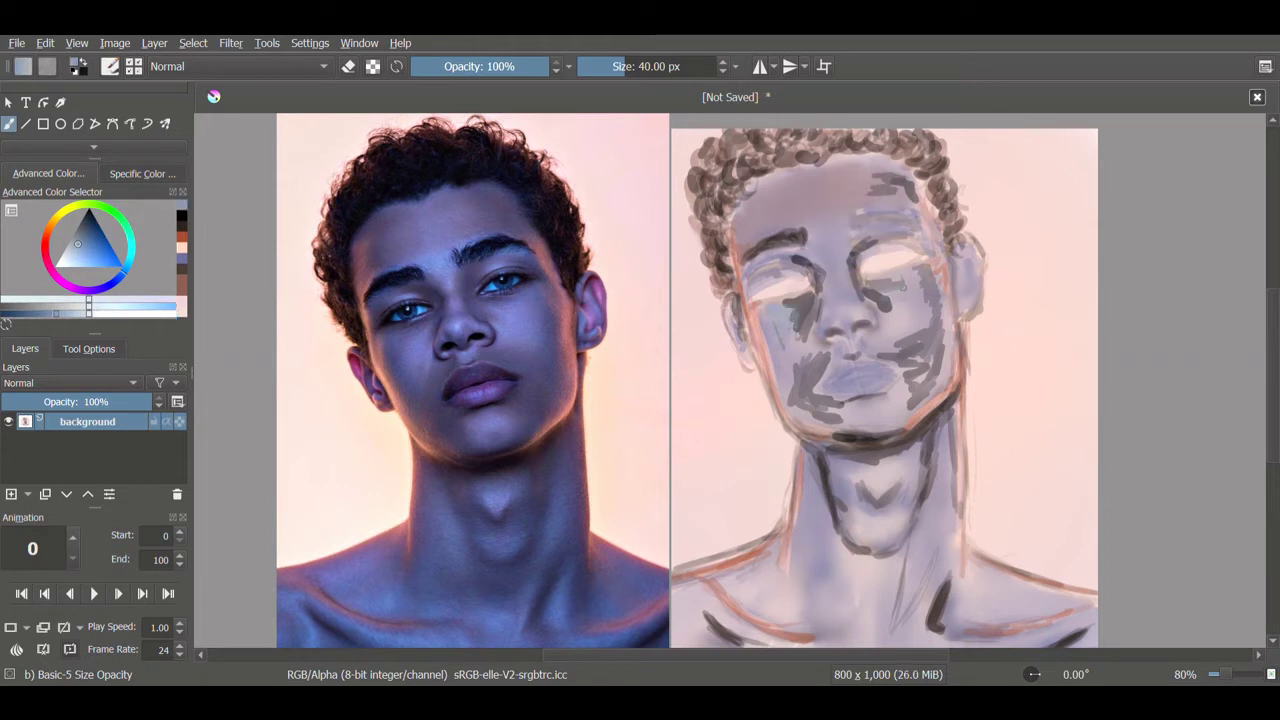
pyautogui.moveTo(800, 598); pyautogui.dragTo(752, 616)
pyautogui.moveTo(702, 592); pyautogui.dragTo(674, 646)
pyautogui.moveTo(936, 594); pyautogui.dragTo(918, 634)
pyautogui.moveTo(843, 594); pyautogui.dragTo(862, 630)
pyautogui.moveTo(1000, 604); pyautogui.dragTo(1076, 606)
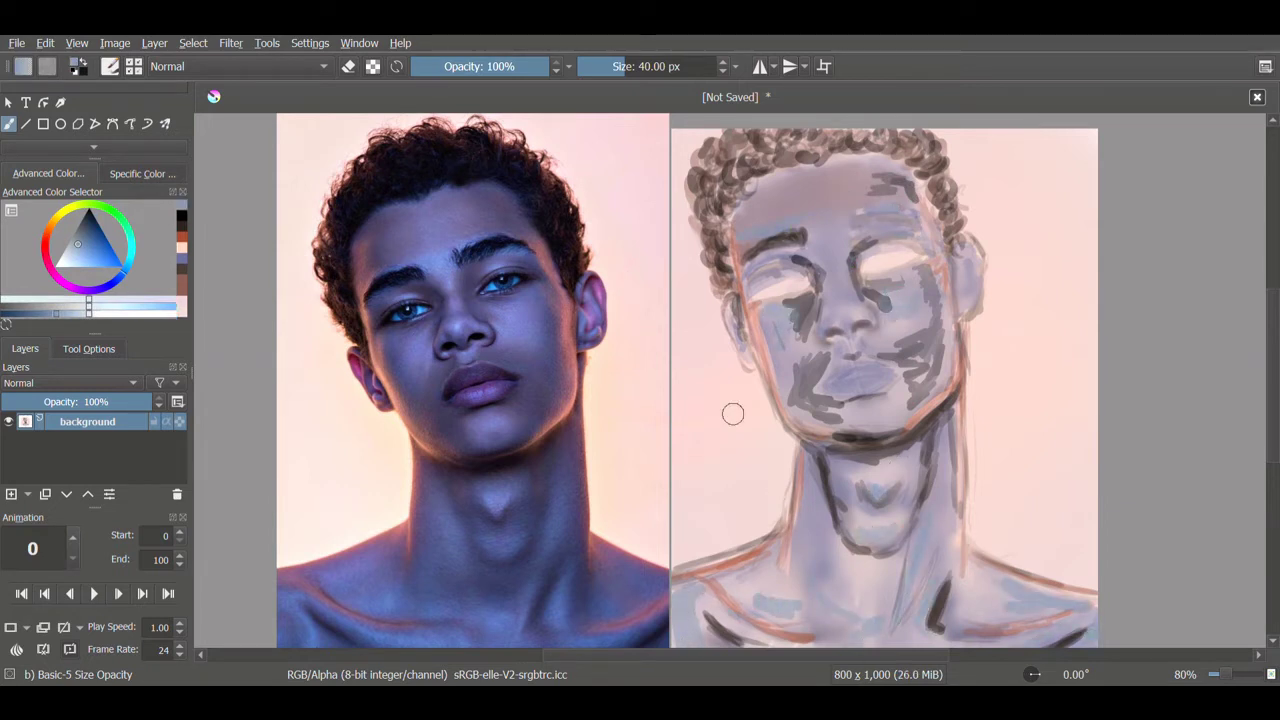
# - Blend the dark shadows and blue dabs across the face and jawline with the Blender Blur brush at 32.42 px
pyautogui.press('/')
pyautogui.moveTo(793, 336)
pyautogui.mouseDown()
pyautogui.moveTo(805, 292)
pyautogui.moveTo(760, 262)
pyautogui.moveTo(772, 386)
pyautogui.moveTo(812, 412)
pyautogui.mouseUp()
pyautogui.moveTo(820, 355)
pyautogui.mouseDown()
pyautogui.moveTo(822, 425)
pyautogui.moveTo(930, 362)
pyautogui.moveTo(885, 310)
pyautogui.moveTo(855, 240)
pyautogui.mouseUp()
pyautogui.moveTo(942, 350); pyautogui.dragTo(910, 174)
pyautogui.moveTo(825, 465)
pyautogui.mouseDown()
pyautogui.moveTo(840, 545)
pyautogui.moveTo(945, 425)
pyautogui.moveTo(810, 440)
pyautogui.mouseUp()
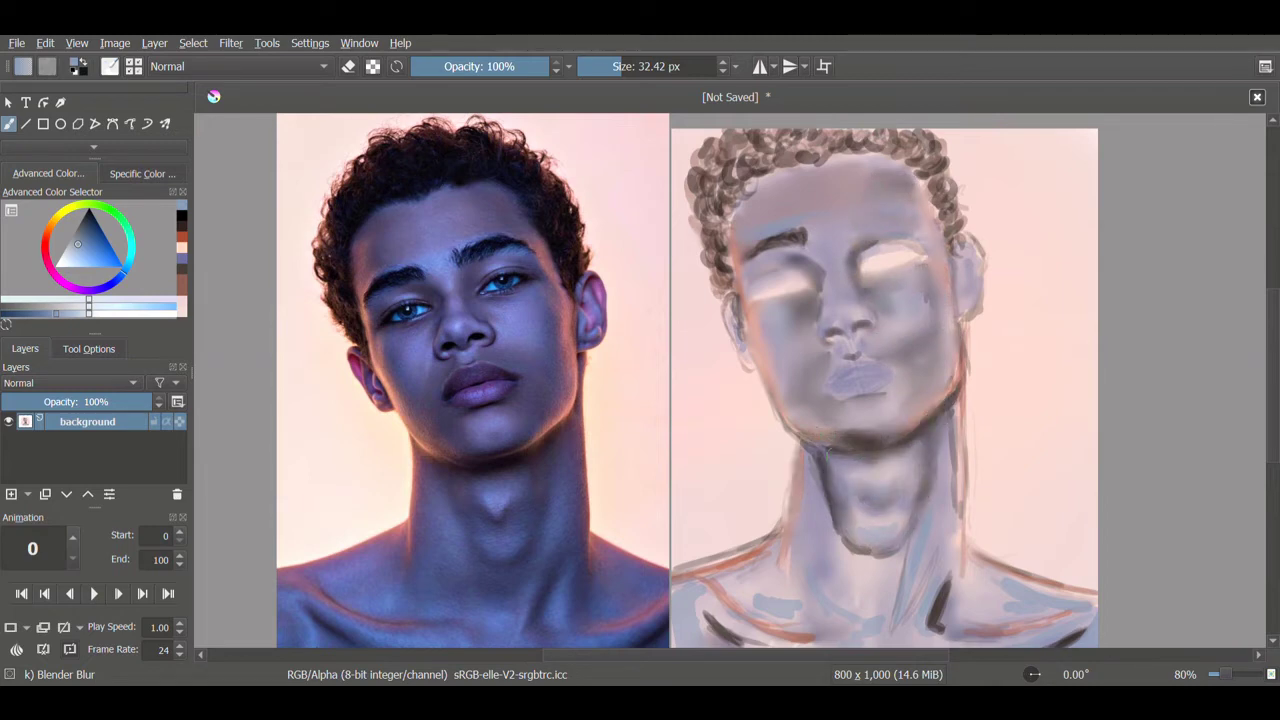
# - Blend the strokes on the neck base, collarbones and shoulders into soft transitions
pyautogui.moveTo(760, 555)
pyautogui.mouseDown()
pyautogui.moveTo(700, 640)
pyautogui.moveTo(810, 640)
pyautogui.mouseUp()
pyautogui.moveTo(900, 560); pyautogui.dragTo(945, 635)
pyautogui.moveTo(1045, 600); pyautogui.dragTo(1090, 615)
# - Paint near-white highlights on the nose bridge, eyelid, under-eye area and chin with the Basic-5 Size Opacity brush at 40 px
pyautogui.moveTo(625, 654); pyautogui.dragTo(999, 636)
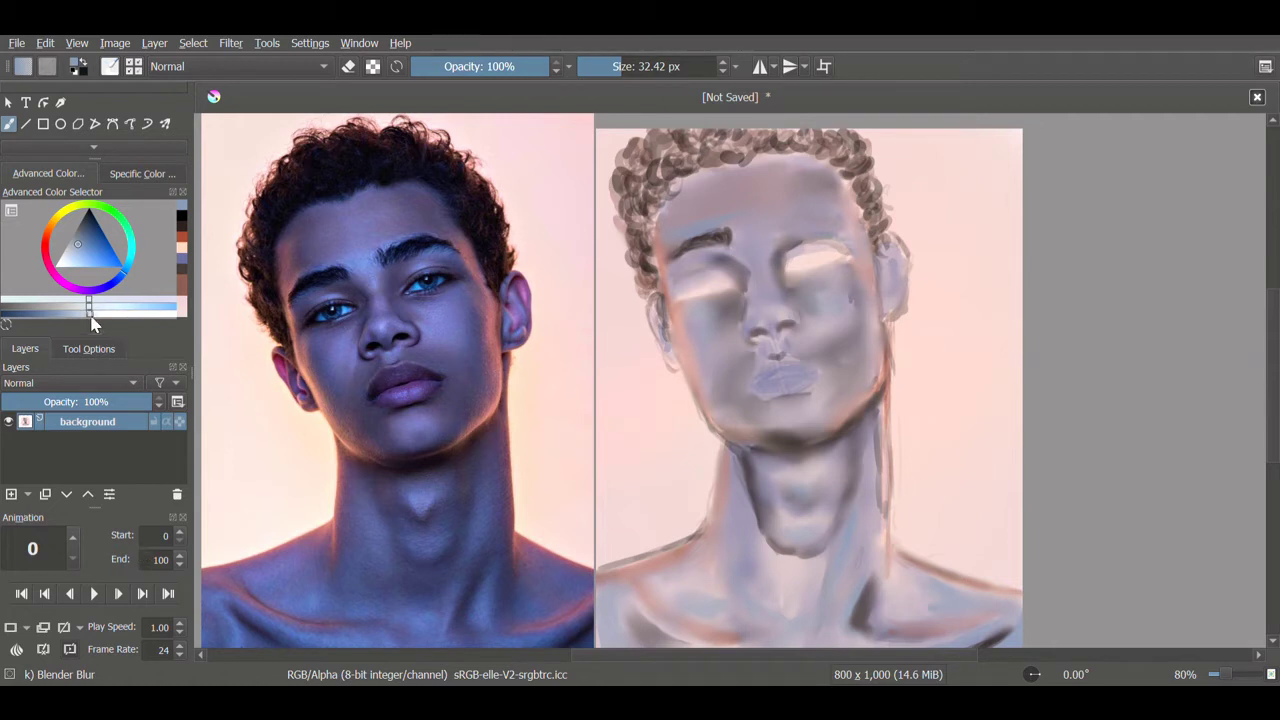
pyautogui.press('/')
pyautogui.moveTo(750, 270); pyautogui.dragTo(764, 244)
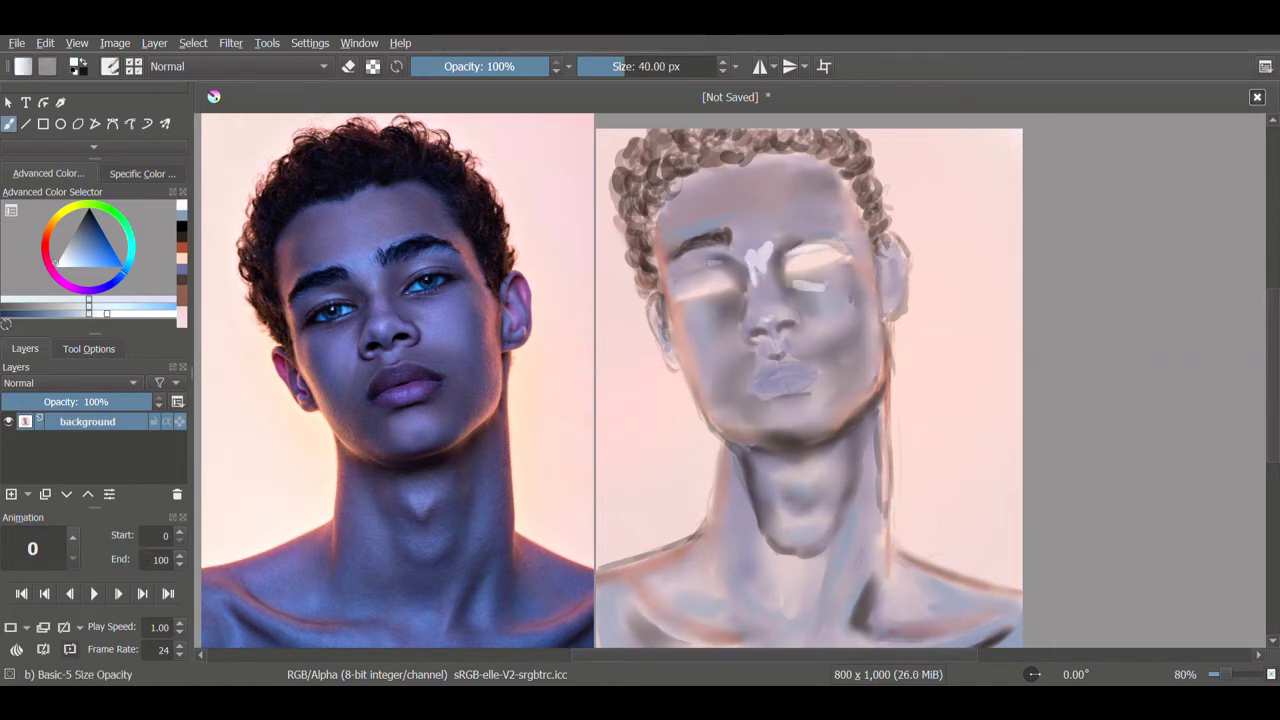
pyautogui.moveTo(784, 412); pyautogui.dragTo(800, 430)
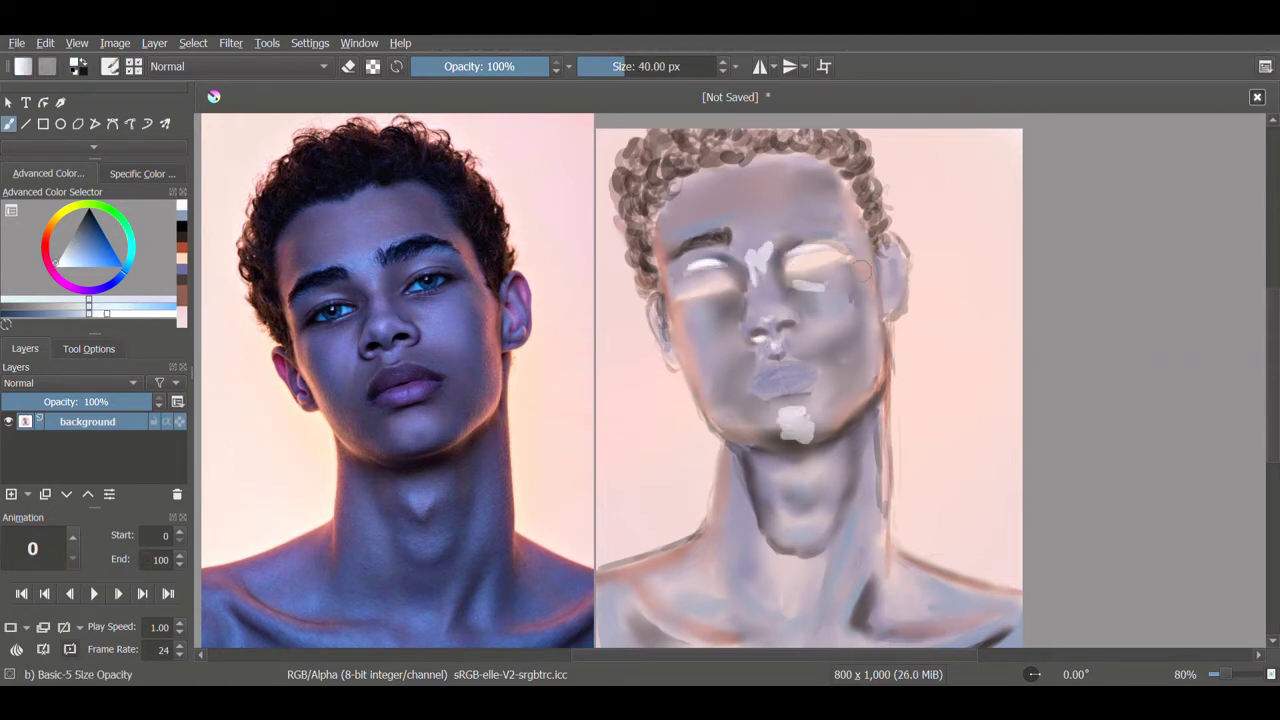
# - Glaze a muted reddish brown over the forehead, cheeks and lips with the brush enlarged to 123.20 px
pyautogui.keyDown('ctrl'); pyautogui.click(862, 268); pyautogui.keyUp('ctrl')
pyautogui.moveTo(862, 268); pyautogui.dragTo(905, 268)
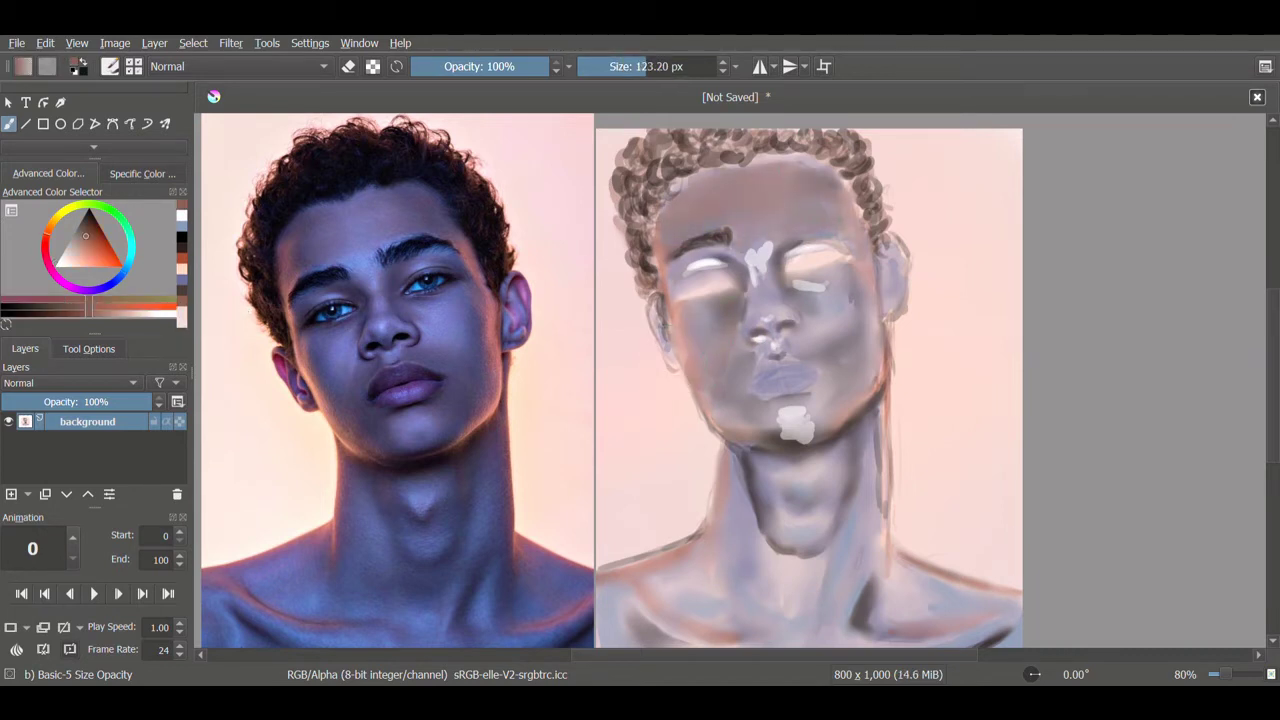
pyautogui.moveTo(715, 385)
pyautogui.mouseDown()
pyautogui.moveTo(800, 425)
pyautogui.moveTo(770, 270)
pyautogui.moveTo(835, 330)
pyautogui.mouseUp()
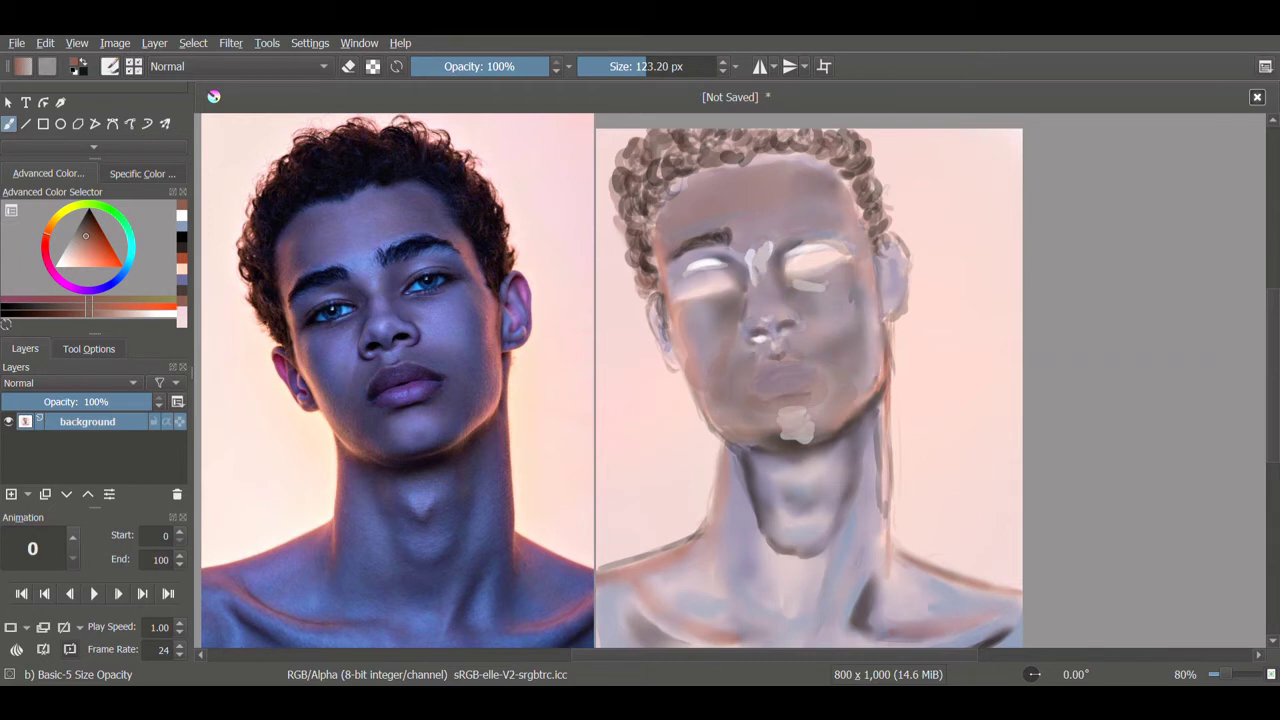
# - Extend the reddish-brown glaze over the neck, throat hollow, collarbones and shoulders
pyautogui.moveTo(862, 395)
pyautogui.mouseDown()
pyautogui.moveTo(892, 260)
pyautogui.moveTo(884, 500)
pyautogui.moveTo(810, 470)
pyautogui.moveTo(740, 470)
pyautogui.moveTo(820, 520)
pyautogui.moveTo(760, 545)
pyautogui.moveTo(865, 500)
pyautogui.moveTo(620, 620)
pyautogui.moveTo(930, 580)
pyautogui.moveTo(1015, 630)
pyautogui.mouseUp()
pyautogui.moveTo(880, 470); pyautogui.dragTo(850, 570)
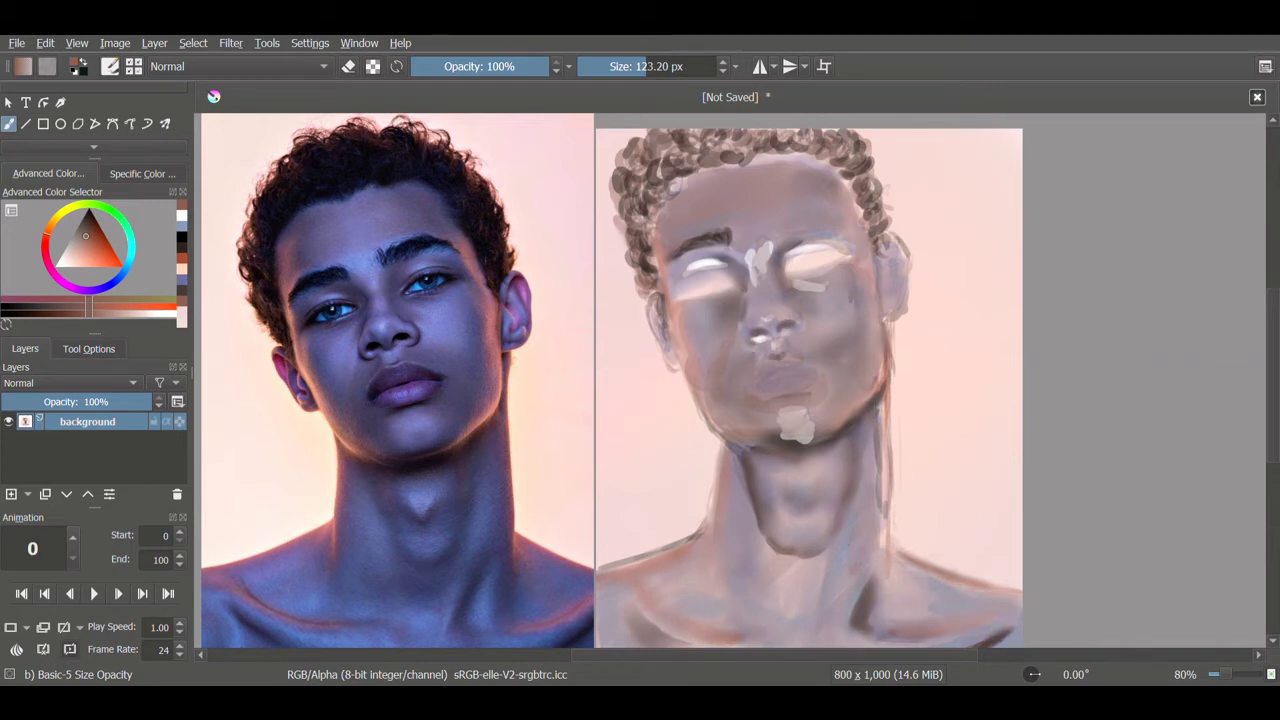
pyautogui.moveTo(840, 520)
pyautogui.mouseDown()
pyautogui.moveTo(785, 600)
pyautogui.moveTo(650, 570)
pyautogui.moveTo(660, 610)
pyautogui.moveTo(888, 610)
pyautogui.mouseUp()
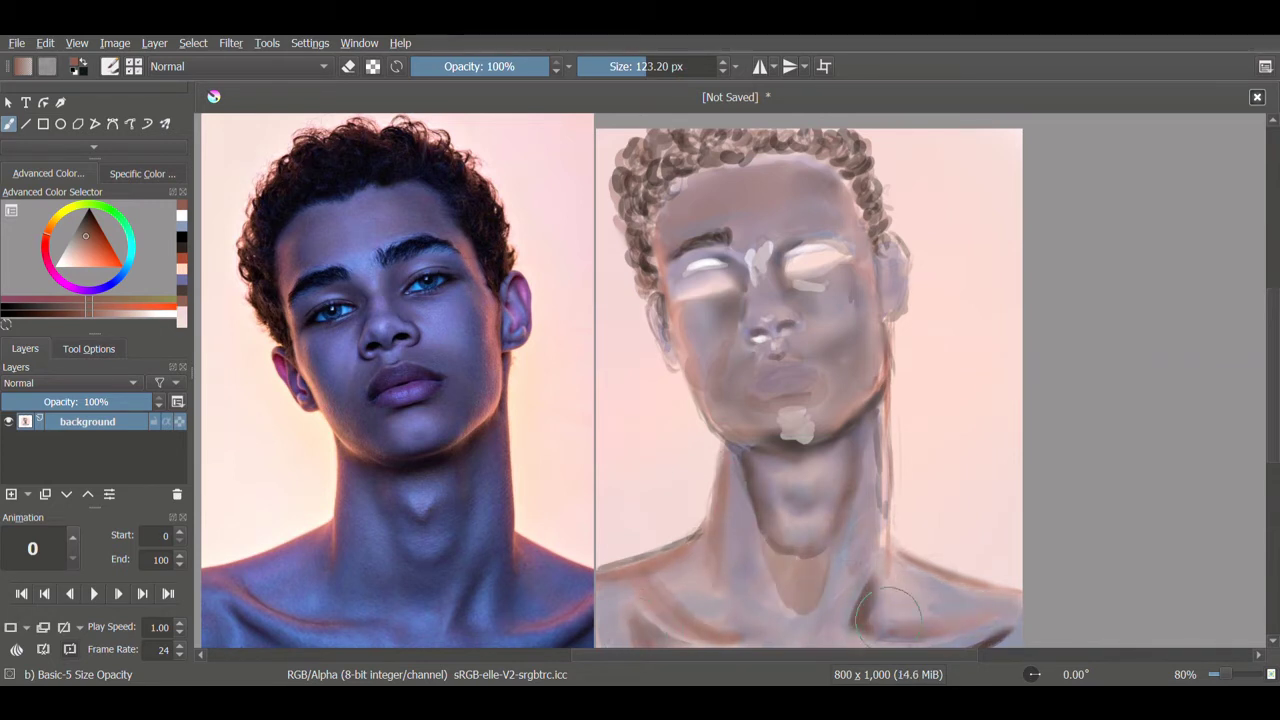
pyautogui.moveTo(905, 400); pyautogui.dragTo(880, 540)
# - Deepen the brown skin tone across the cheeks, mouth area and forehead, and undo the last stroke
pyautogui.moveTo(963, 457); pyautogui.dragTo(994, 457)
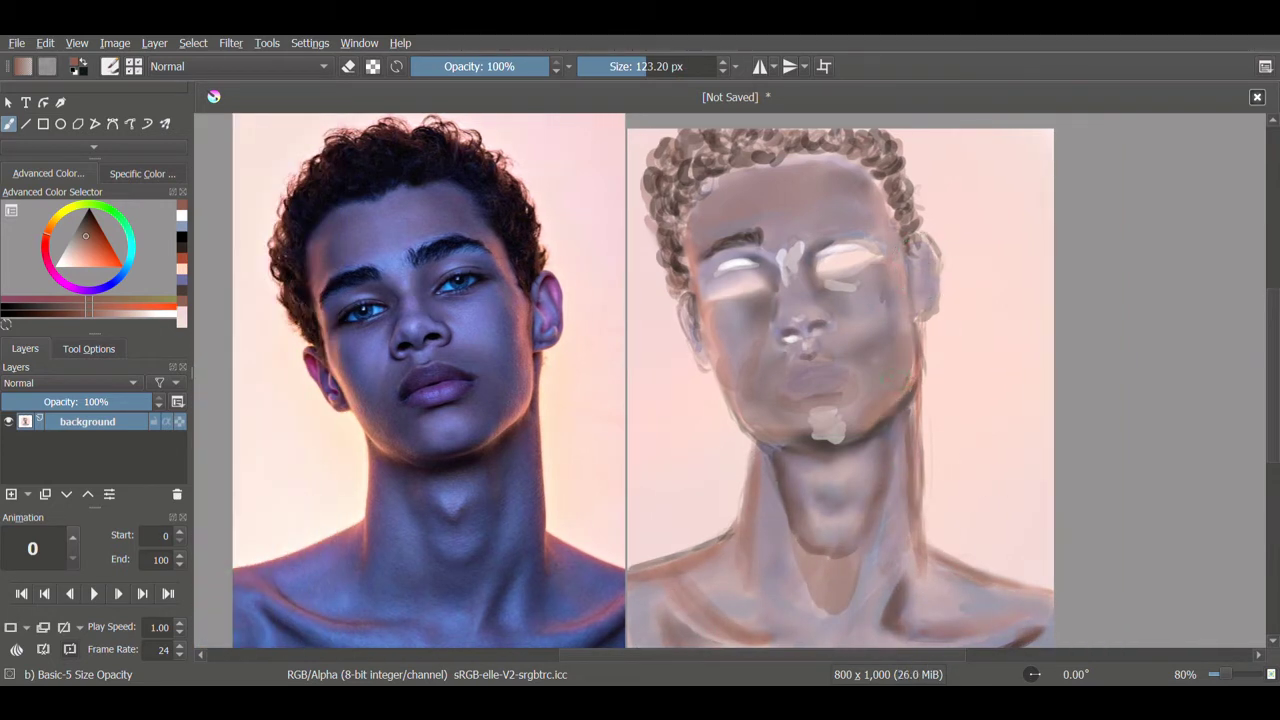
pyautogui.moveTo(870, 375); pyautogui.dragTo(800, 425)
pyautogui.moveTo(762, 312)
pyautogui.mouseDown()
pyautogui.moveTo(875, 300)
pyautogui.moveTo(730, 290)
pyautogui.moveTo(745, 385)
pyautogui.moveTo(820, 180)
pyautogui.mouseUp()
pyautogui.moveTo(880, 215)
pyautogui.mouseDown()
pyautogui.moveTo(795, 300)
pyautogui.moveTo(810, 340)
pyautogui.mouseUp()
pyautogui.hotkey('ctrl', 'z')
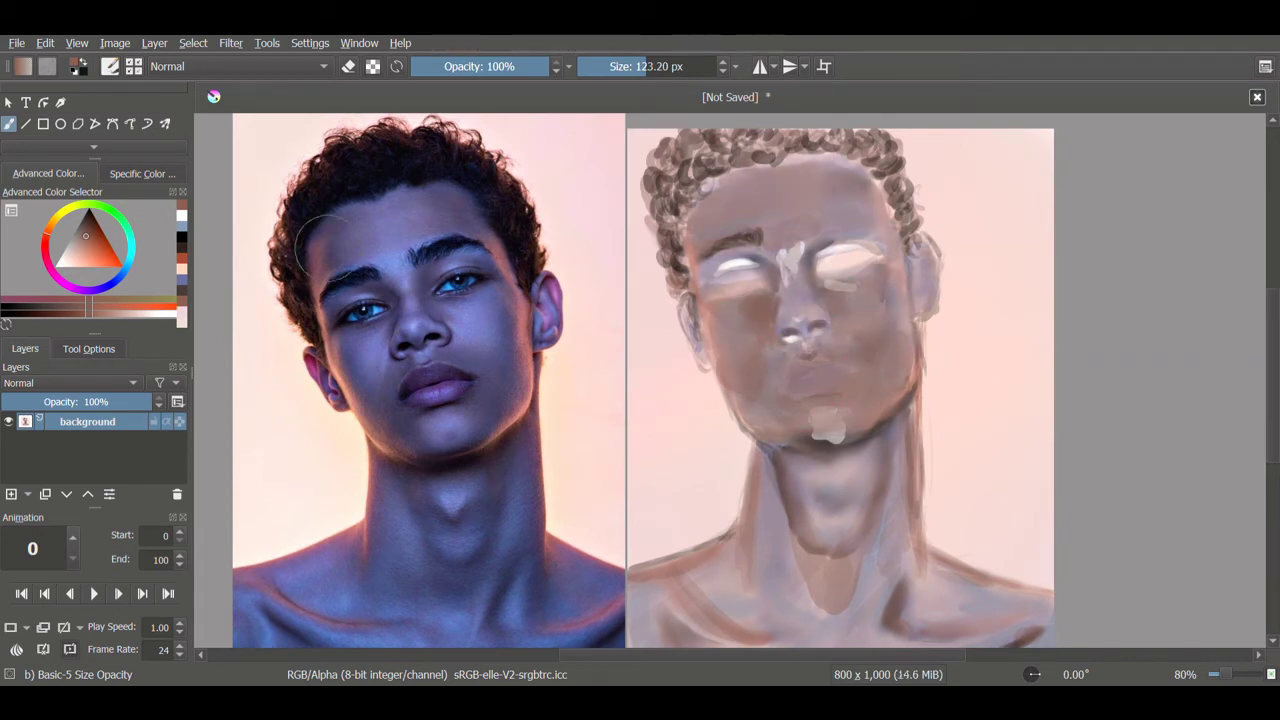
# - Darken the nose, the jawline and the side of the face with brown strokes
pyautogui.moveTo(790, 250)
pyautogui.mouseDown()
pyautogui.moveTo(800, 335)
pyautogui.moveTo(785, 340)
pyautogui.moveTo(825, 315)
pyautogui.mouseUp()
pyautogui.moveTo(870, 425)
pyautogui.mouseDown()
pyautogui.moveTo(748, 436)
pyautogui.moveTo(912, 330)
pyautogui.moveTo(910, 398)
pyautogui.mouseUp()
pyautogui.moveTo(735, 380)
pyautogui.mouseDown()
pyautogui.moveTo(725, 425)
pyautogui.moveTo(715, 280)
pyautogui.mouseUp()
# - Strengthen the brown shadows along the neck side, shoulder lines and collarbones
pyautogui.moveTo(770, 470); pyautogui.dragTo(765, 580)
pyautogui.moveTo(730, 545); pyautogui.dragTo(682, 563)
pyautogui.moveTo(680, 630); pyautogui.dragTo(755, 595)
pyautogui.moveTo(930, 570); pyautogui.dragTo(1050, 592)
# - Shade the throat, the Adam's apple and the underside of the jaw in brown and dark brown
pyautogui.moveTo(848, 600)
pyautogui.mouseDown()
pyautogui.moveTo(835, 495)
pyautogui.moveTo(816, 482)
pyautogui.mouseUp()
pyautogui.moveTo(816, 480); pyautogui.dragTo(855, 505)
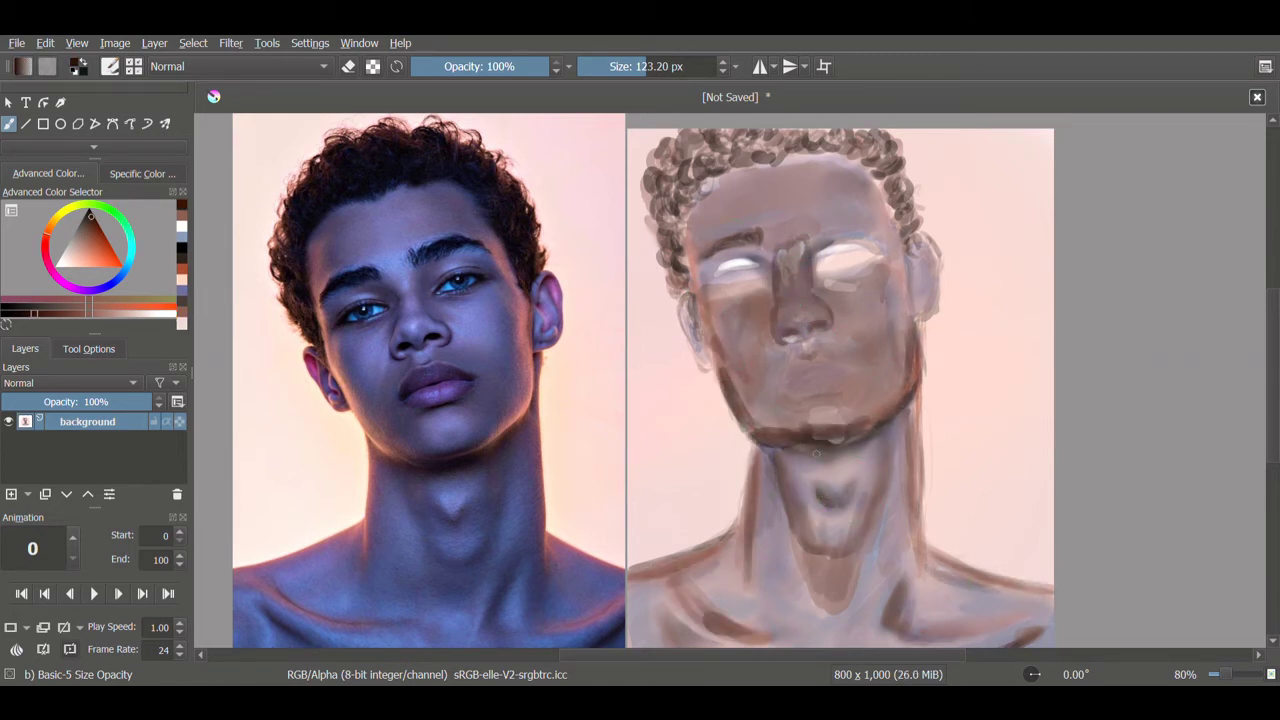
pyautogui.moveTo(798, 452); pyautogui.dragTo(882, 442)
pyautogui.moveTo(886, 430); pyautogui.dragTo(910, 418)
# - Define the nose, lips, face sides, ear edges and hairline in dark brown with the brush reduced to 24.36 px
pyautogui.press('[')
pyautogui.press('[')
pyautogui.press('[')
pyautogui.press('[')
pyautogui.press('[')
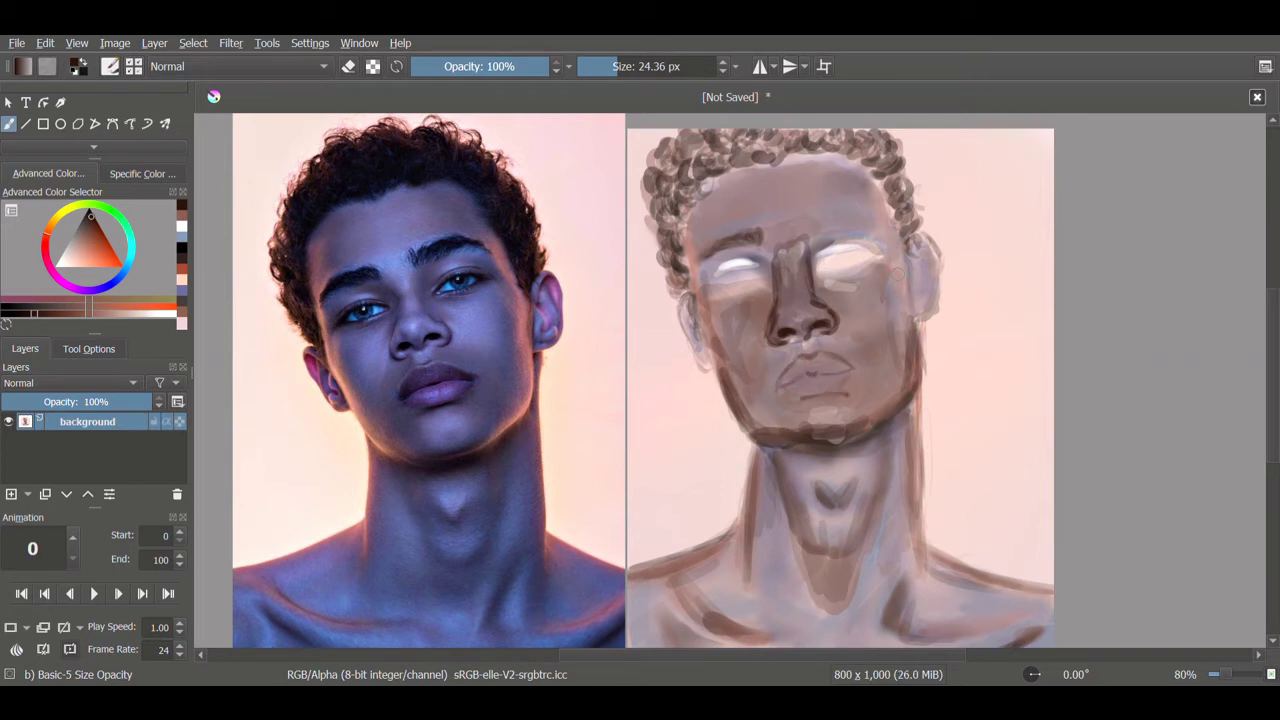
pyautogui.moveTo(910, 254); pyautogui.dragTo(914, 378)
pyautogui.moveTo(724, 290)
pyautogui.mouseDown()
pyautogui.moveTo(700, 378)
pyautogui.moveTo(680, 358)
pyautogui.mouseUp()
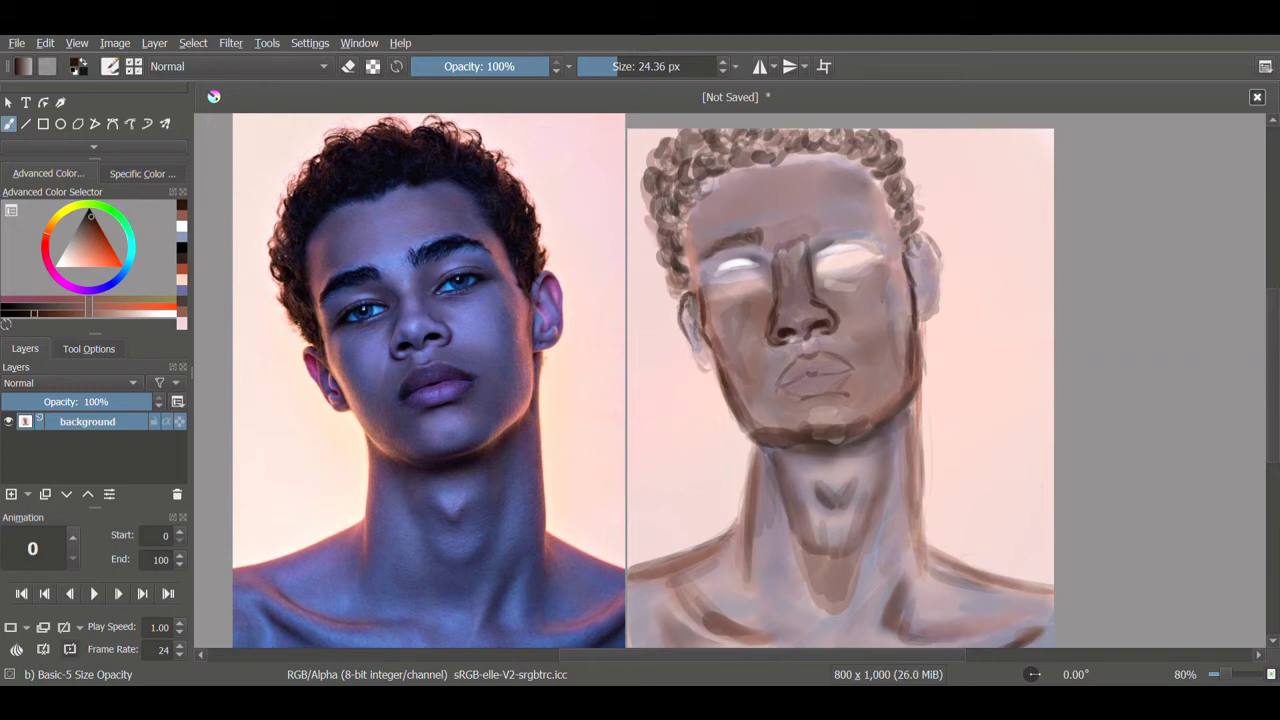
pyautogui.moveTo(696, 292)
pyautogui.mouseDown()
pyautogui.moveTo(780, 156)
pyautogui.moveTo(870, 158)
pyautogui.mouseUp()
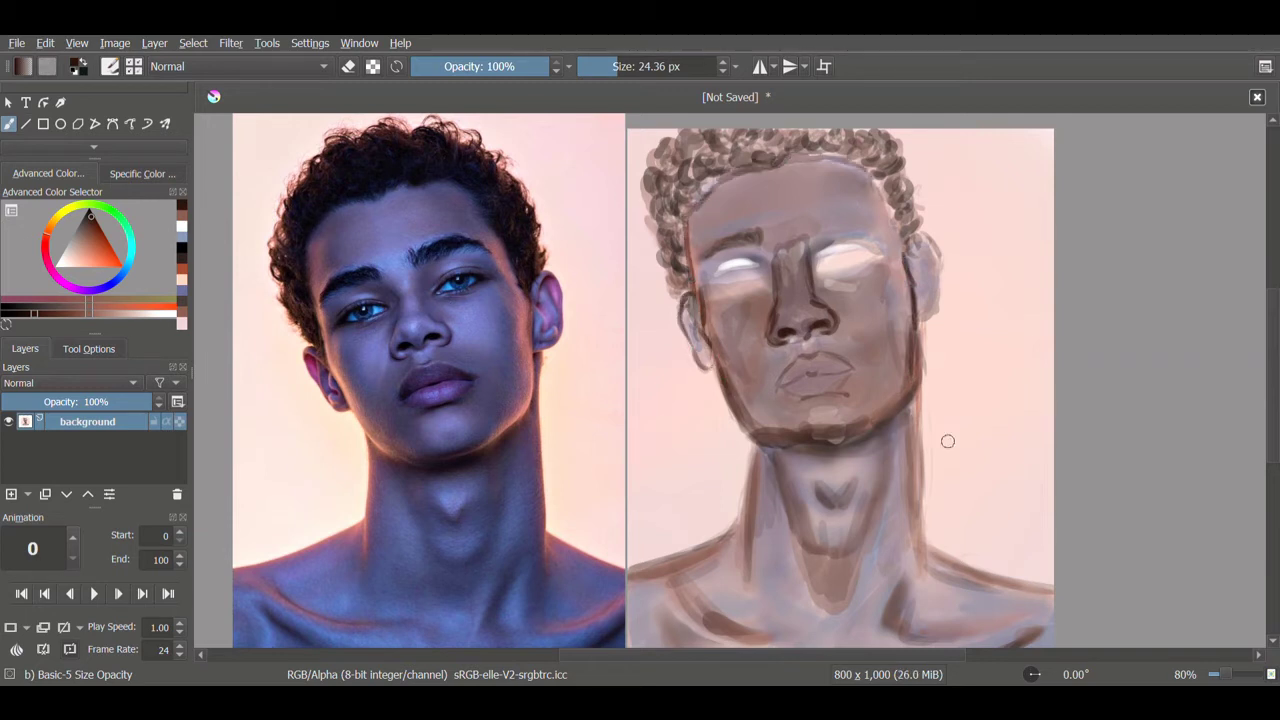
# - Darken the neck, collarbone and shoulder lines, and paint both eyebrows in dark brown
pyautogui.moveTo(866, 460); pyautogui.dragTo(868, 538)
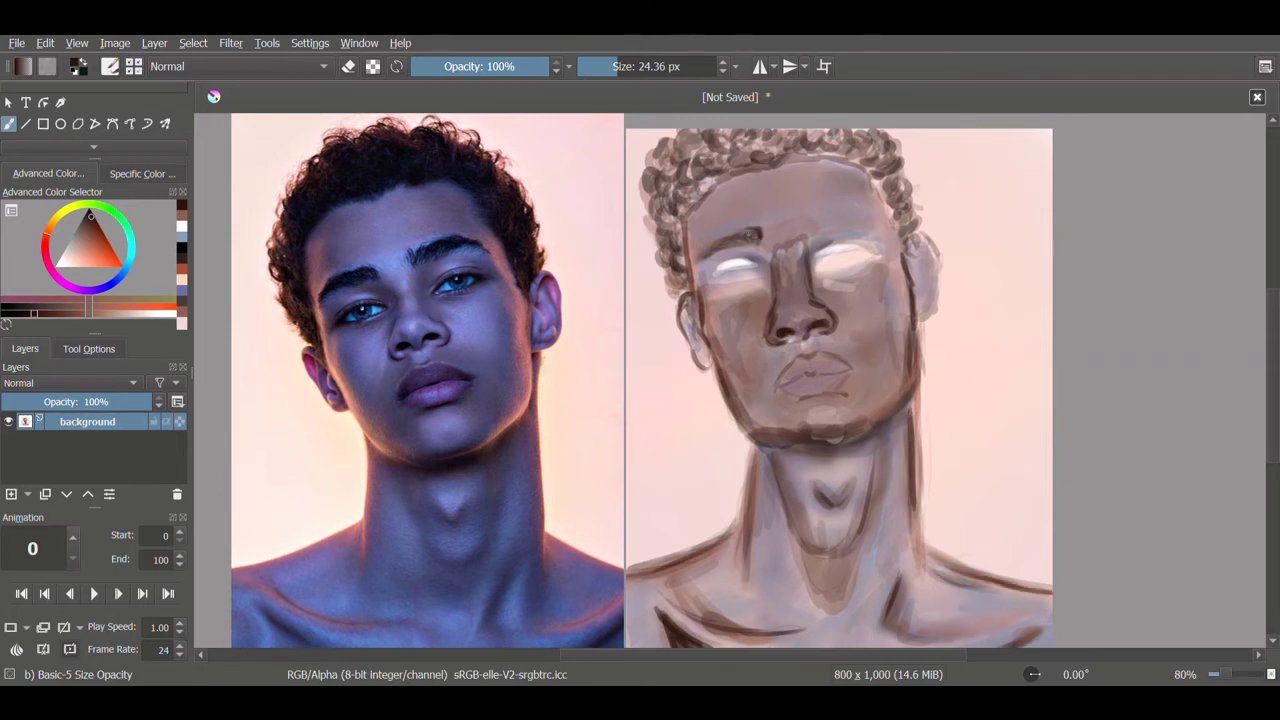
pyautogui.moveTo(816, 224); pyautogui.dragTo(846, 216)
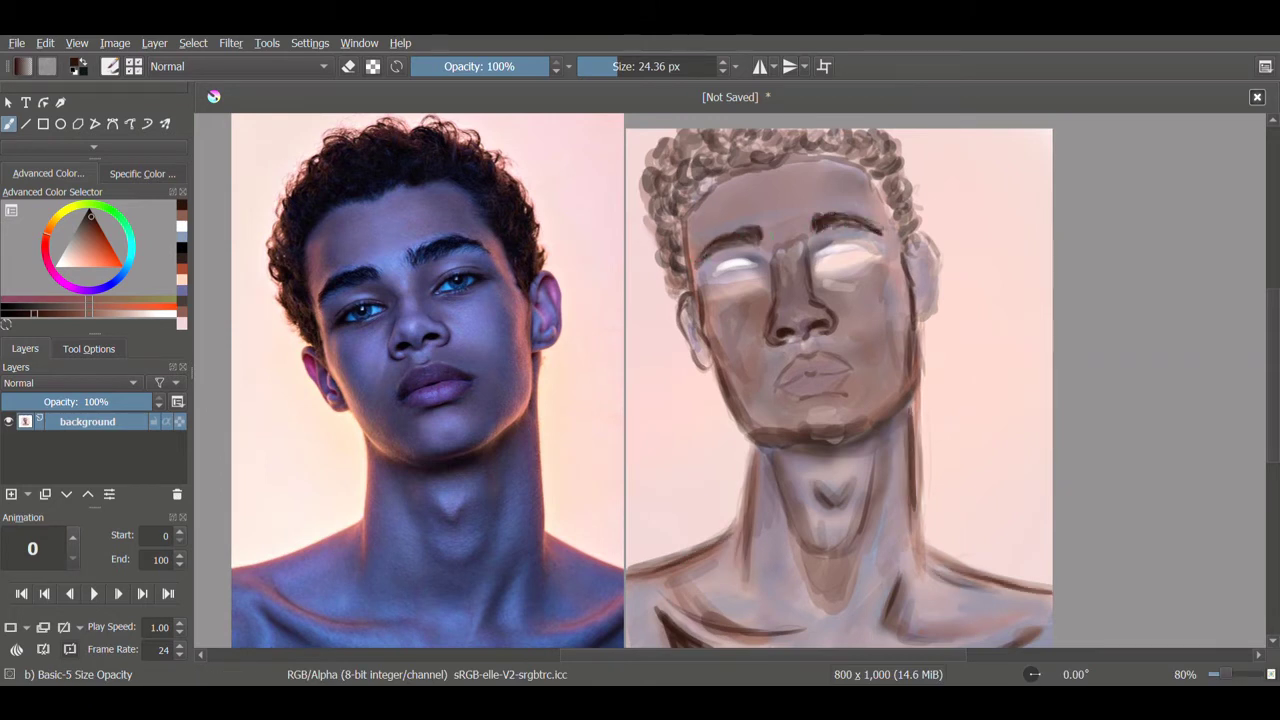
# - Choose a light pinkish beige and highlight the nose bridge, between the brows, and the cheek and jaw edges
pyautogui.click(80, 243)
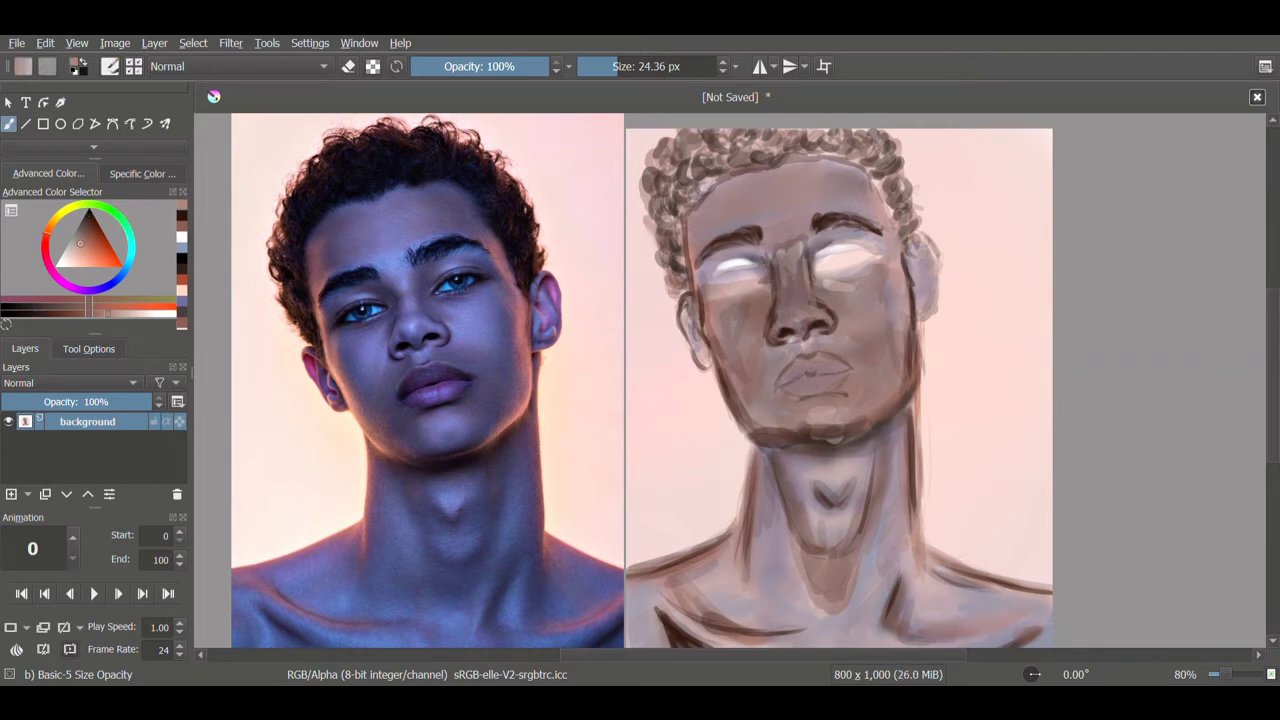
pyautogui.click(128, 314)
pyautogui.moveTo(800, 320)
pyautogui.mouseDown()
pyautogui.moveTo(790, 236)
pyautogui.moveTo(775, 240)
pyautogui.mouseUp()
pyautogui.moveTo(696, 210)
pyautogui.mouseDown()
pyautogui.moveTo(700, 330)
pyautogui.moveTo(770, 440)
pyautogui.mouseUp()
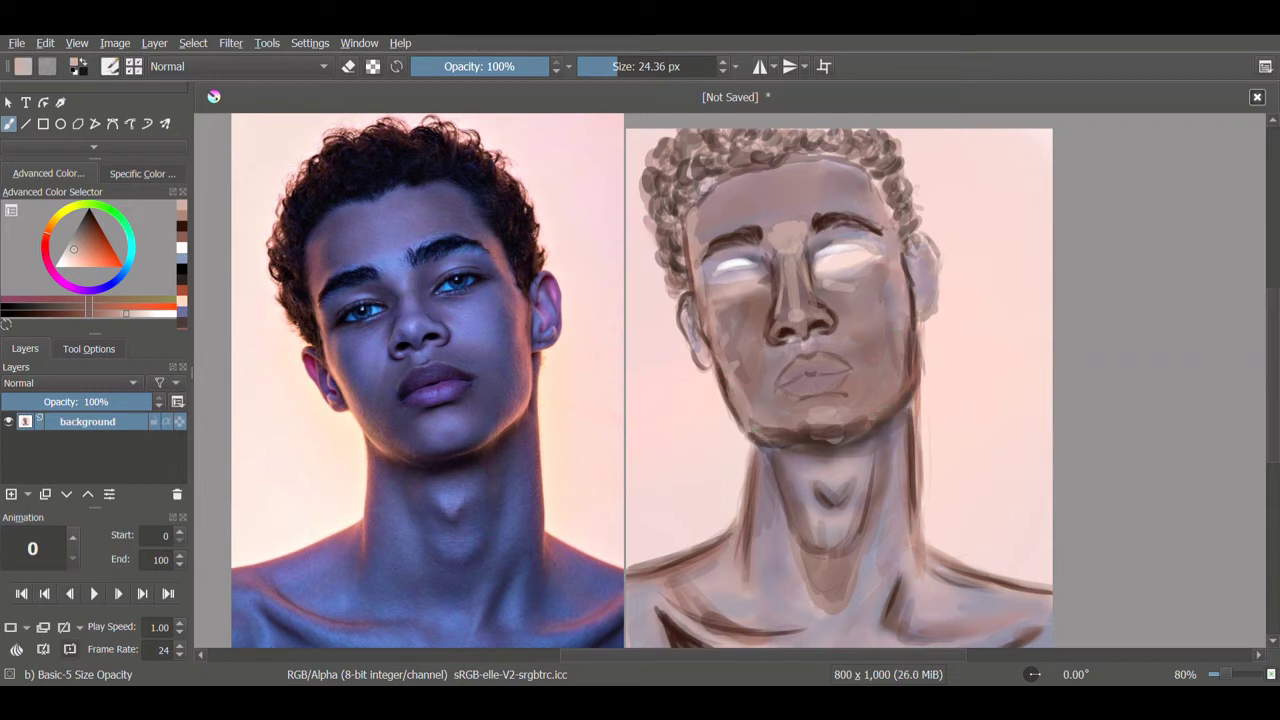
pyautogui.moveTo(880, 420); pyautogui.dragTo(906, 290)
# - Add light beige highlights along the outer neck, the shoulder line and both collarbones
pyautogui.moveTo(756, 430); pyautogui.dragTo(750, 515)
pyautogui.moveTo(748, 455); pyautogui.dragTo(744, 540)
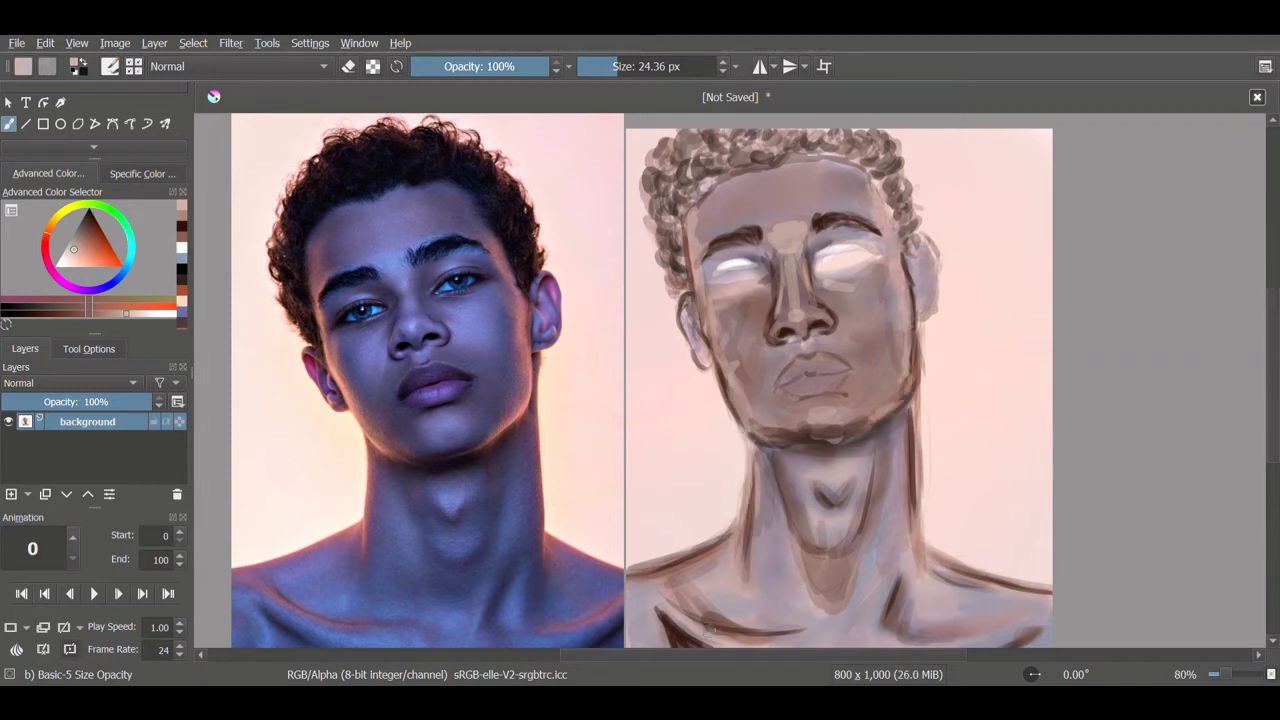
pyautogui.moveTo(690, 640); pyautogui.dragTo(780, 620)
pyautogui.moveTo(630, 585); pyautogui.dragTo(700, 558)
pyautogui.moveTo(940, 630); pyautogui.dragTo(1000, 618)
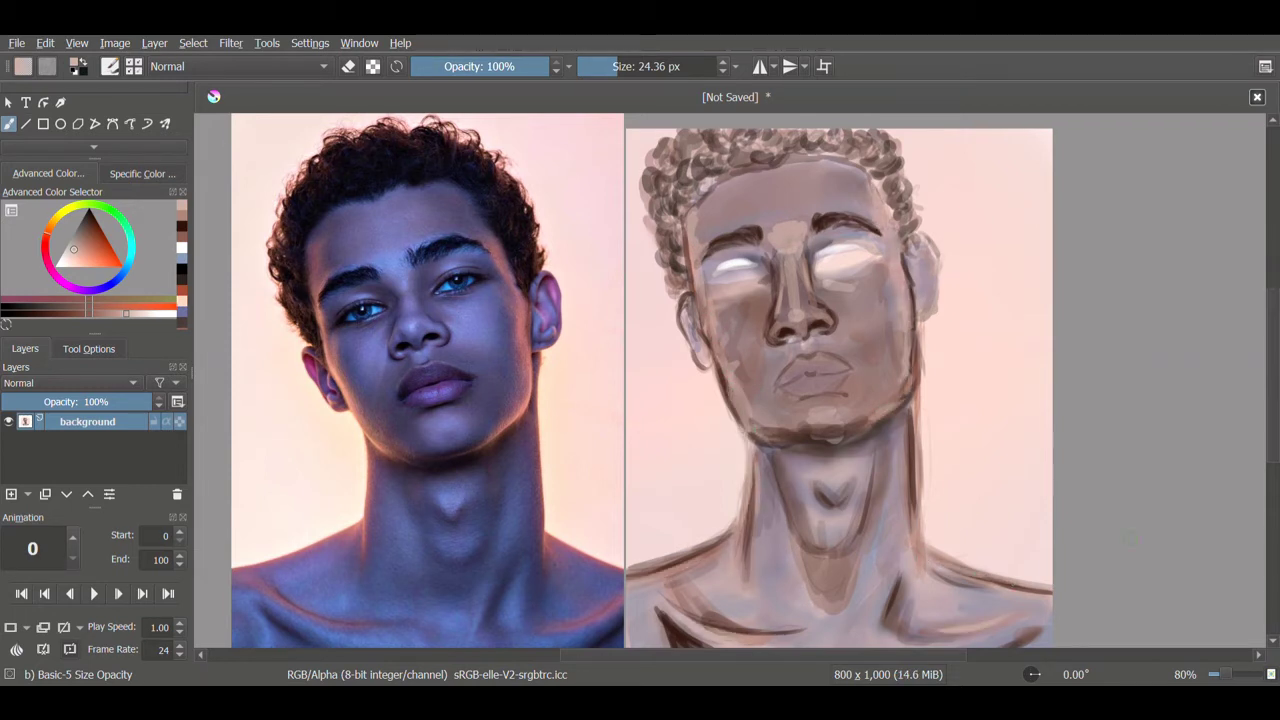
# - Highlight the eye area, lips, Adam's apple and neck tendons in light beige
pyautogui.moveTo(834, 280)
pyautogui.mouseDown()
pyautogui.moveTo(855, 276)
pyautogui.moveTo(860, 252)
pyautogui.mouseUp()
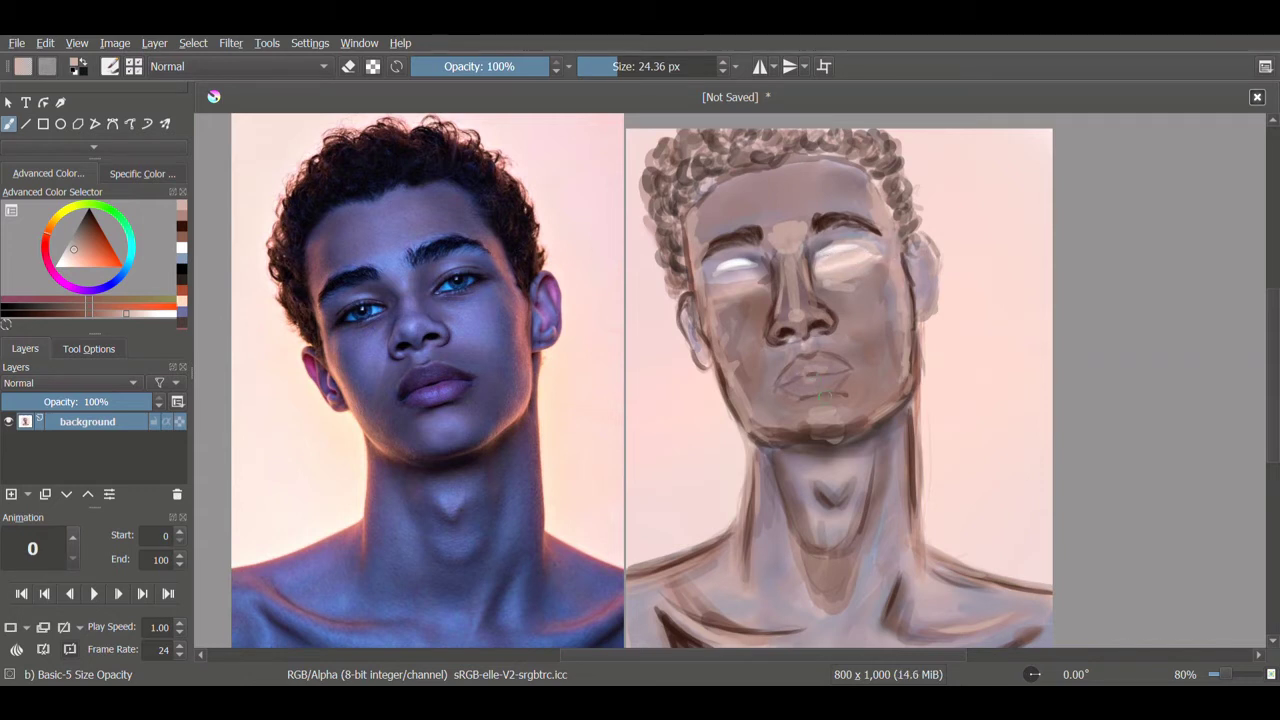
pyautogui.moveTo(830, 488)
pyautogui.mouseDown()
pyautogui.moveTo(820, 595)
pyautogui.moveTo(829, 537)
pyautogui.mouseUp()
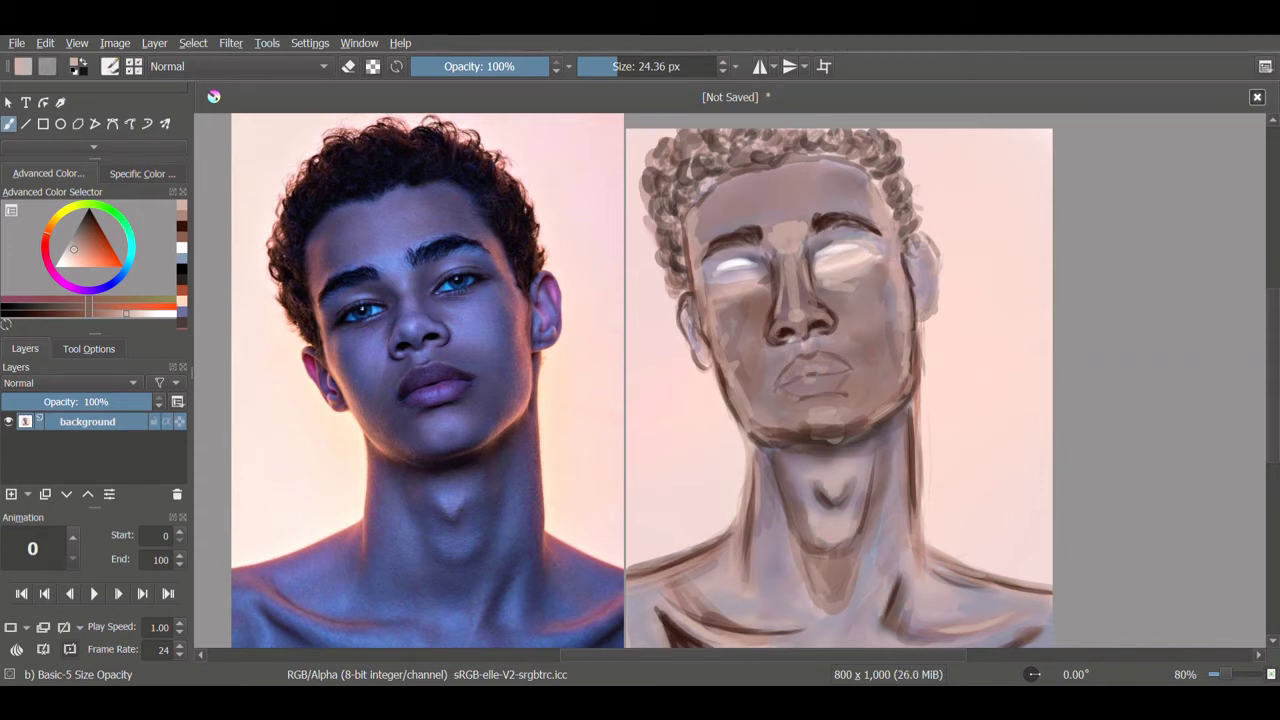
pyautogui.moveTo(866, 628); pyautogui.dragTo(890, 492)
pyautogui.moveTo(776, 478); pyautogui.dragTo(786, 570)
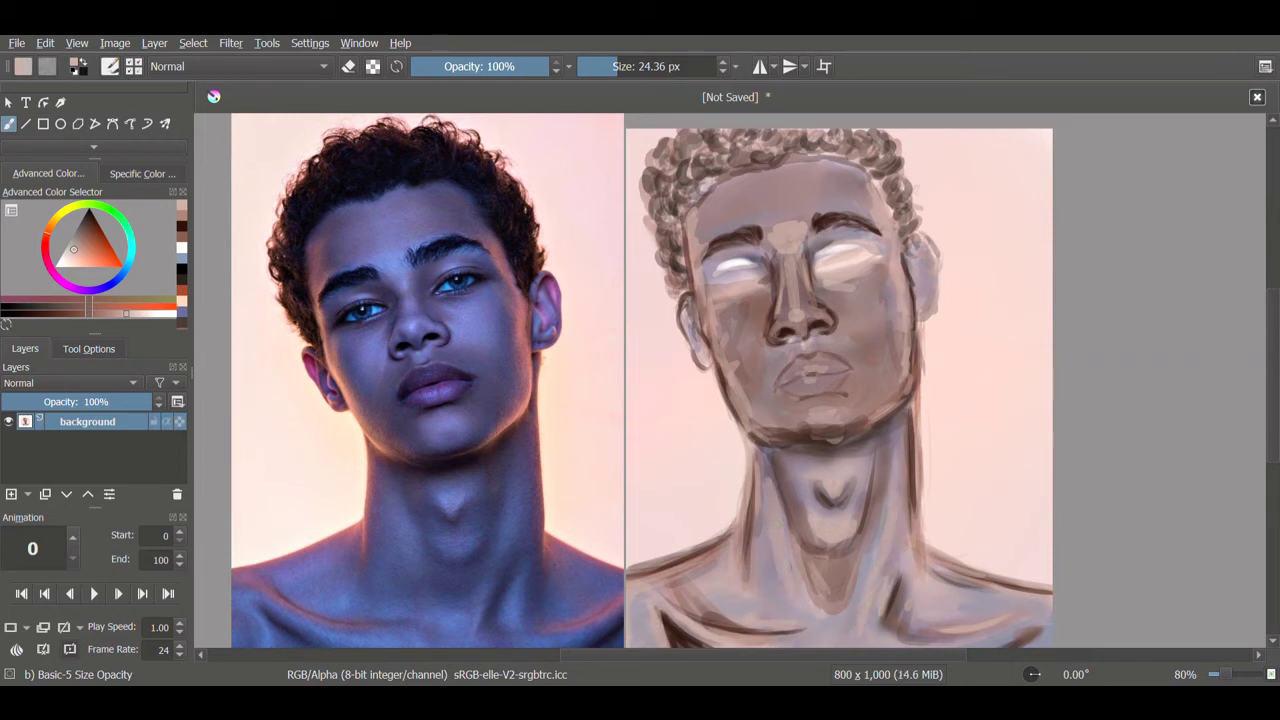
# - Choose a dark magenta and tint both lips with it
pyautogui.click(100, 290)
pyautogui.click(101, 236)
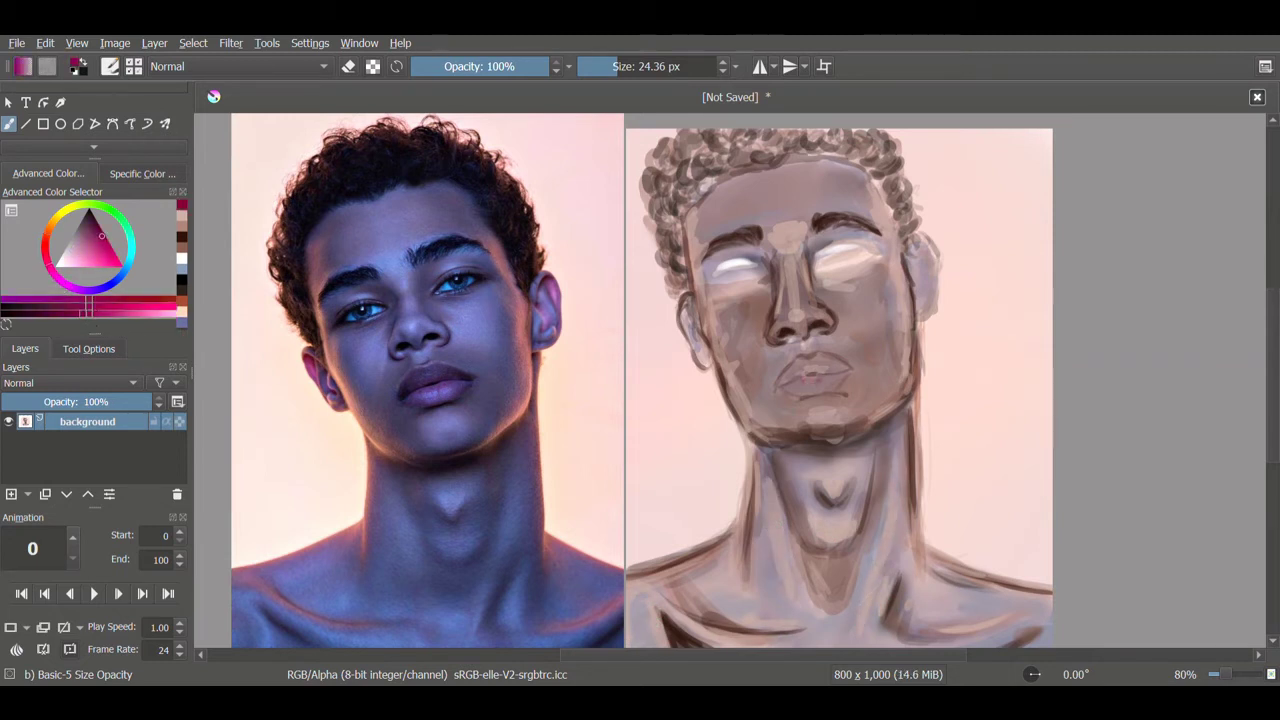
# - Blend the nose, eye areas, cheeks, jawline and Adam's apple with the Blender Blur brush at 25.60 px
pyautogui.press('/')
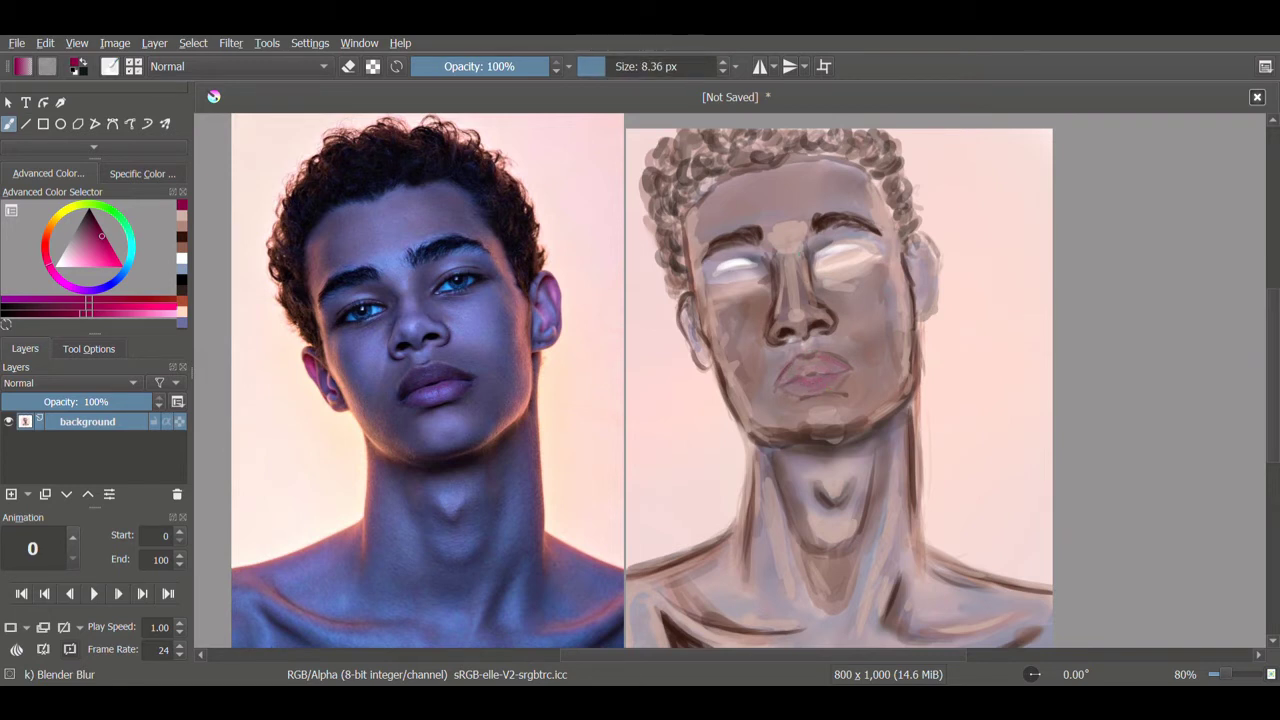
pyautogui.press(']')
pyautogui.press(']')
pyautogui.press(']')
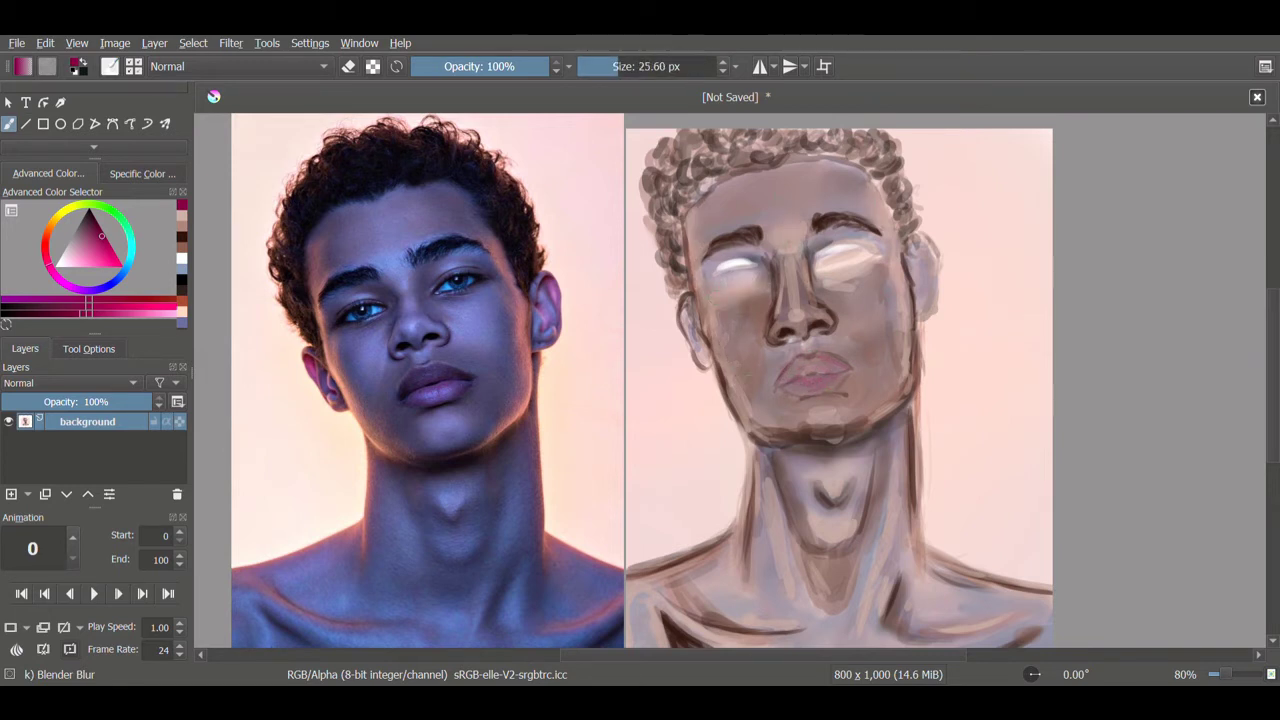
pyautogui.moveTo(788, 333); pyautogui.dragTo(771, 318)
pyautogui.moveTo(838, 274)
pyautogui.mouseDown()
pyautogui.moveTo(735, 266)
pyautogui.moveTo(902, 267)
pyautogui.mouseUp()
pyautogui.moveTo(866, 428); pyautogui.dragTo(726, 400)
pyautogui.moveTo(834, 440); pyautogui.dragTo(831, 541)
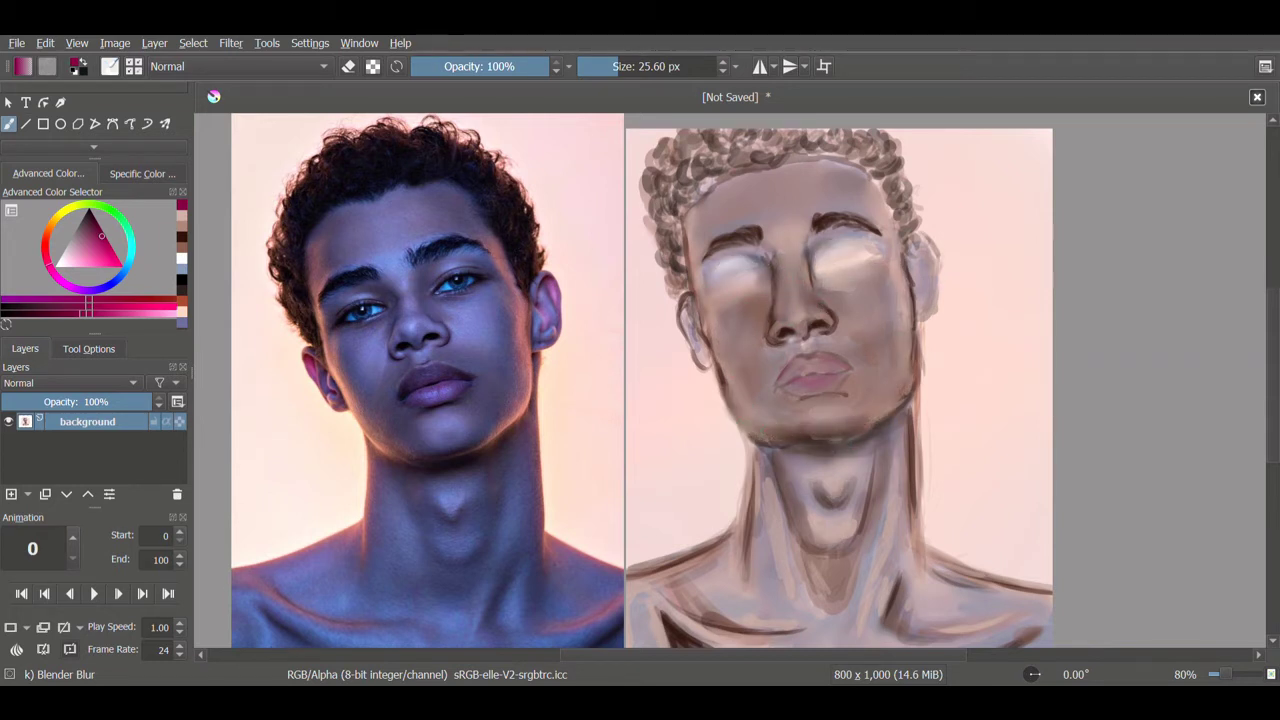
# - Blend the shadows and highlights of the neck, throat and collarbones smoothly together
pyautogui.moveTo(863, 465); pyautogui.dragTo(790, 560)
pyautogui.moveTo(922, 402); pyautogui.dragTo(912, 510)
pyautogui.moveTo(640, 565); pyautogui.dragTo(750, 630)
pyautogui.moveTo(665, 615); pyautogui.dragTo(790, 632)
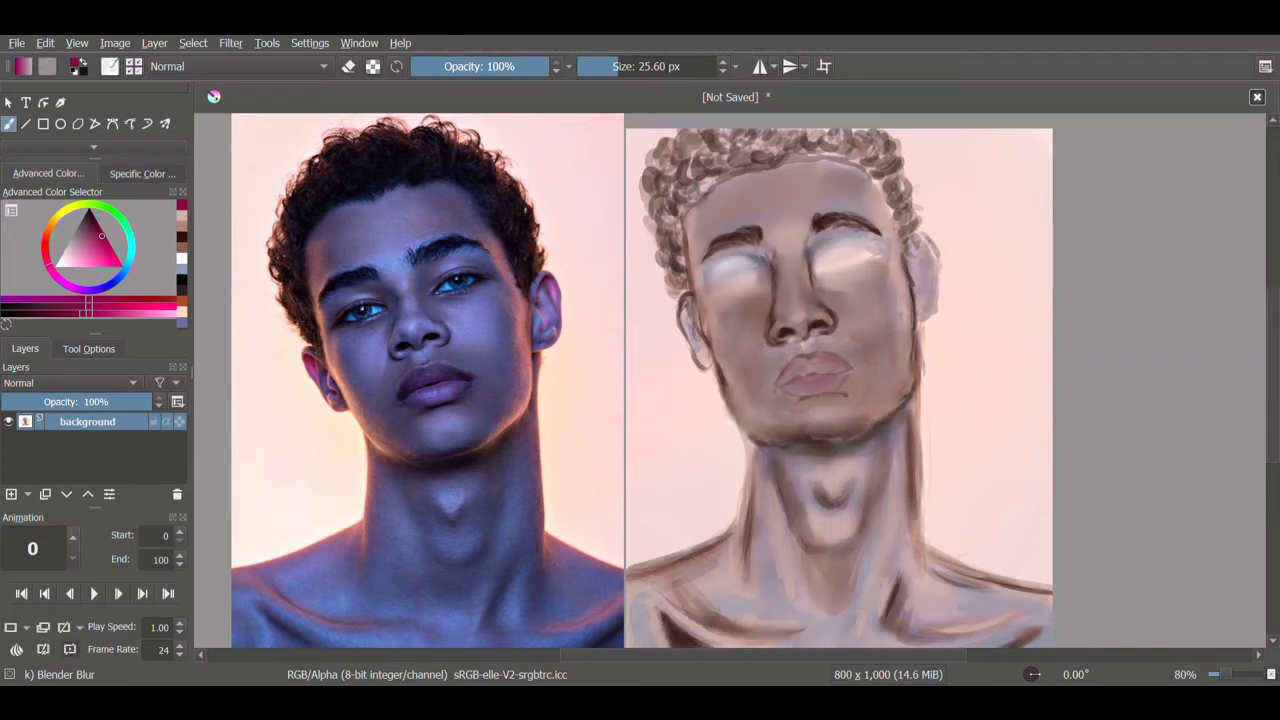
pyautogui.moveTo(898, 580); pyautogui.dragTo(882, 620)
# - Try a dark blue glaze over the whole portrait with the Airbrush Soft brush at 1,000 px, and undo it
pyautogui.press('/')
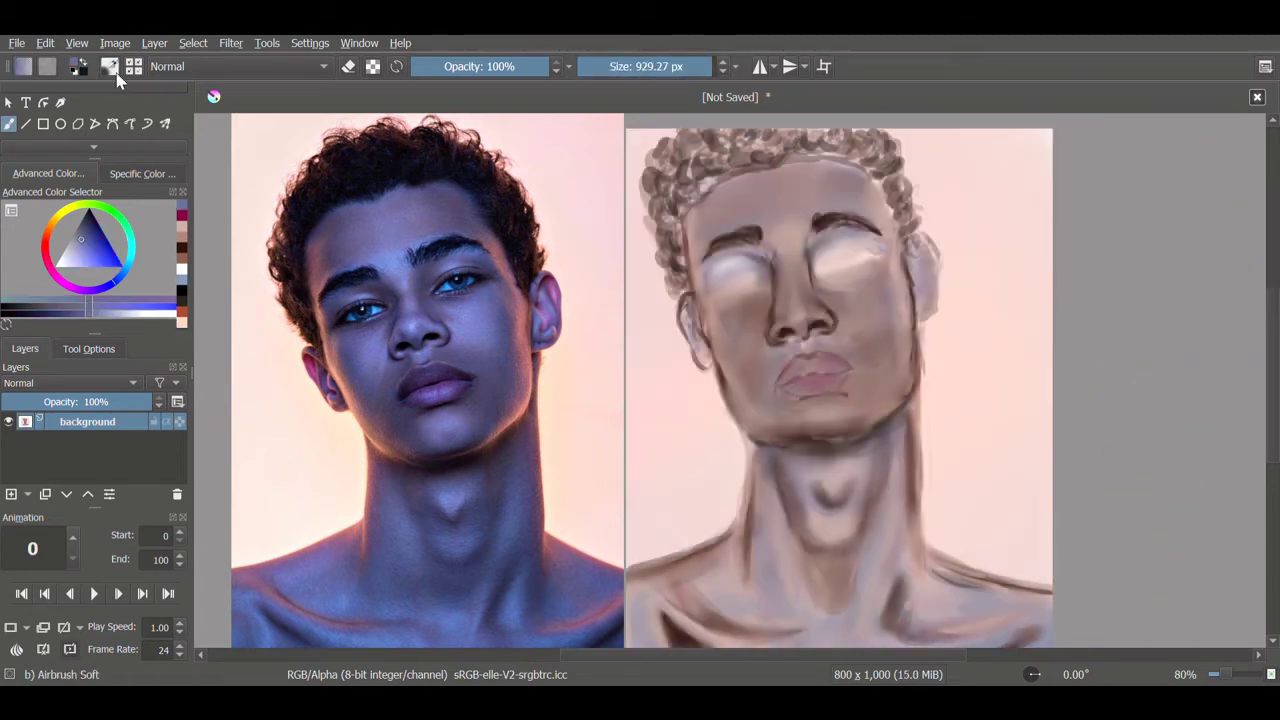
pyautogui.moveTo(614, 63); pyautogui.dragTo(716, 63)
pyautogui.moveTo(780, 300)
pyautogui.mouseDown()
pyautogui.moveTo(790, 420)
pyautogui.moveTo(810, 440)
pyautogui.mouseUp()
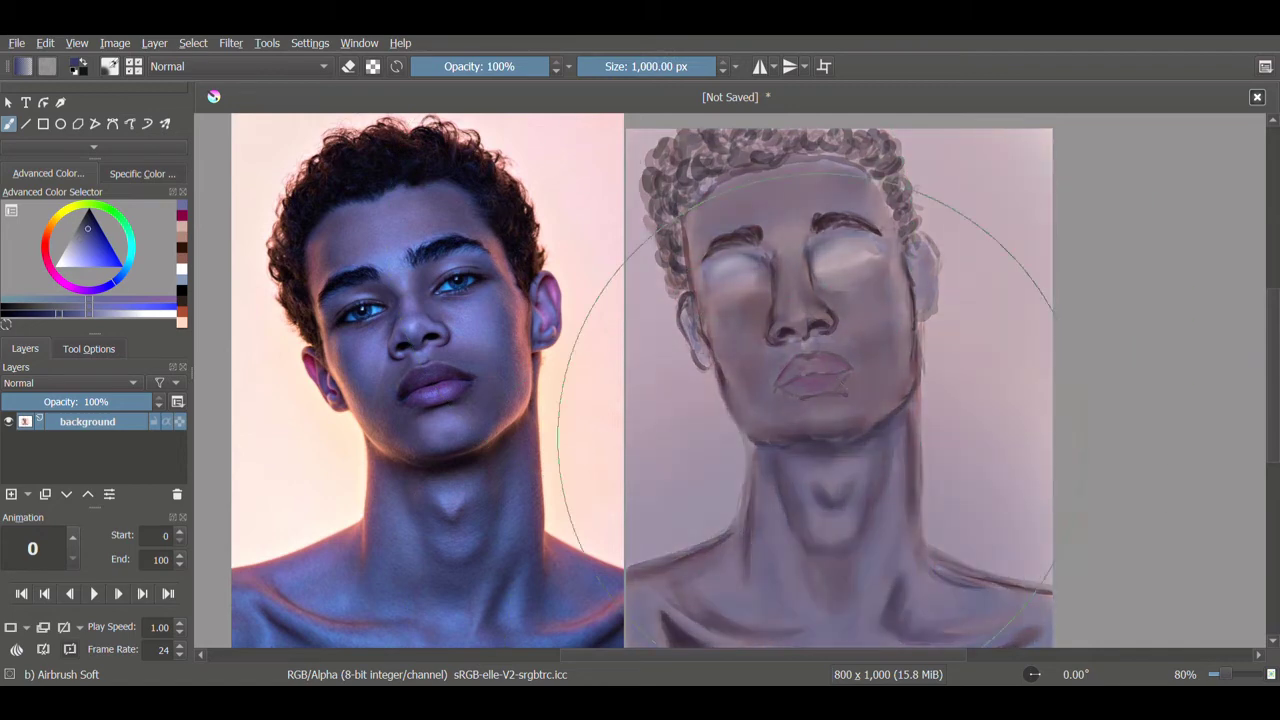
pyautogui.hotkey('ctrl', 'z')
# - Paint dark blue shadows inside both ears with the Basic-5 Size Opacity brush at 24.36 px
pyautogui.press('/')
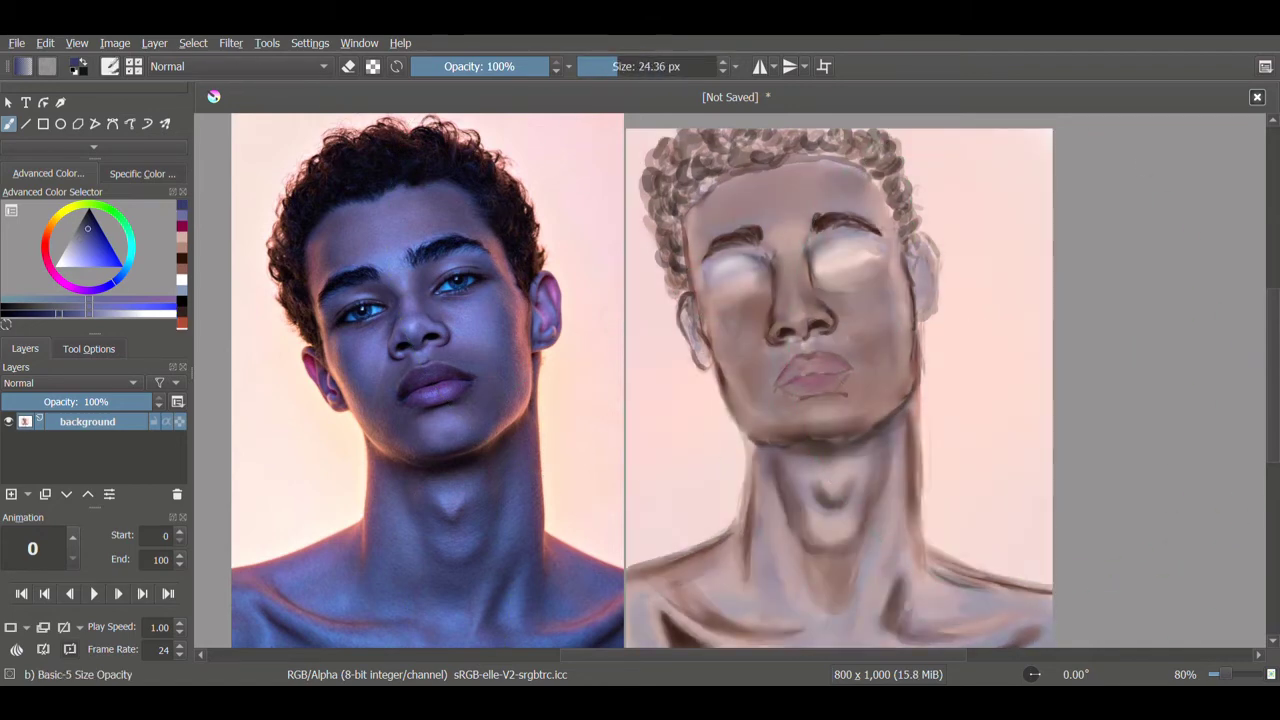
pyautogui.moveTo(934, 314); pyautogui.dragTo(922, 240)
pyautogui.moveTo(700, 335); pyautogui.dragTo(700, 366)
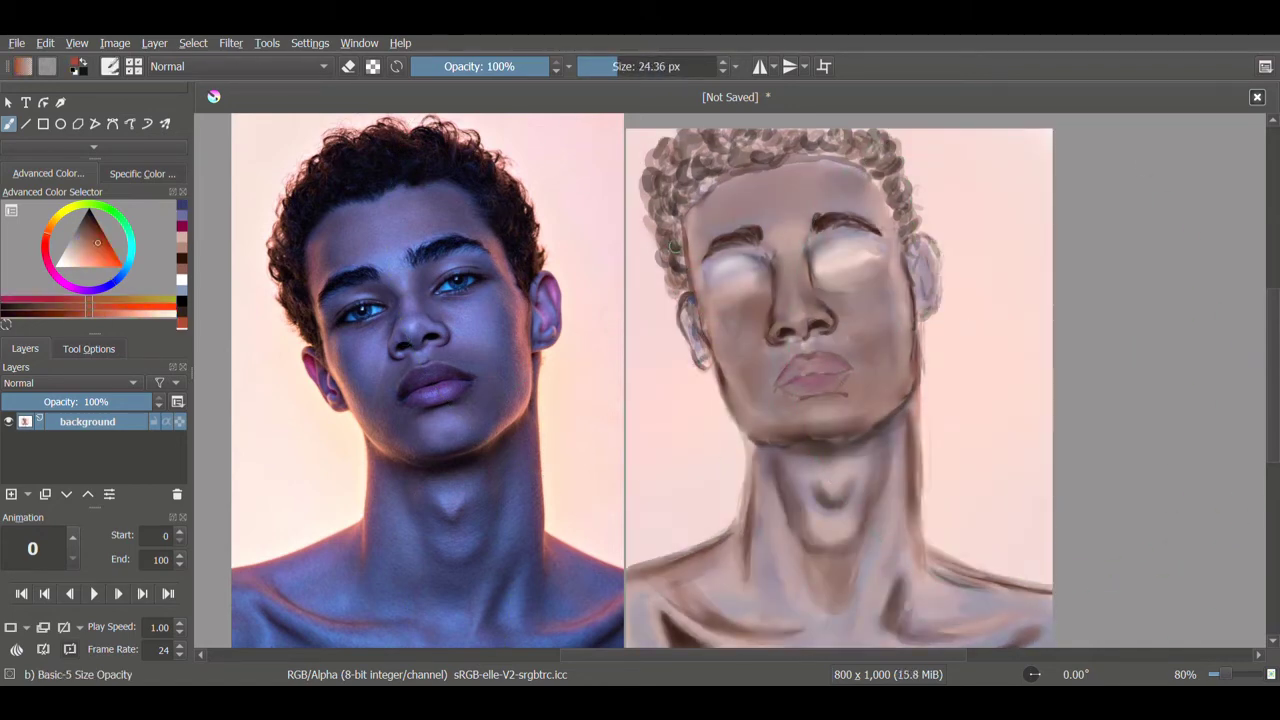
# - Paint orange rim light along the forehead side, face edges, jaw, neck and shoulders, adding lighter touches, and switch to dark brown
pyautogui.moveTo(696, 214); pyautogui.dragTo(704, 332)
pyautogui.moveTo(718, 352); pyautogui.dragTo(720, 388)
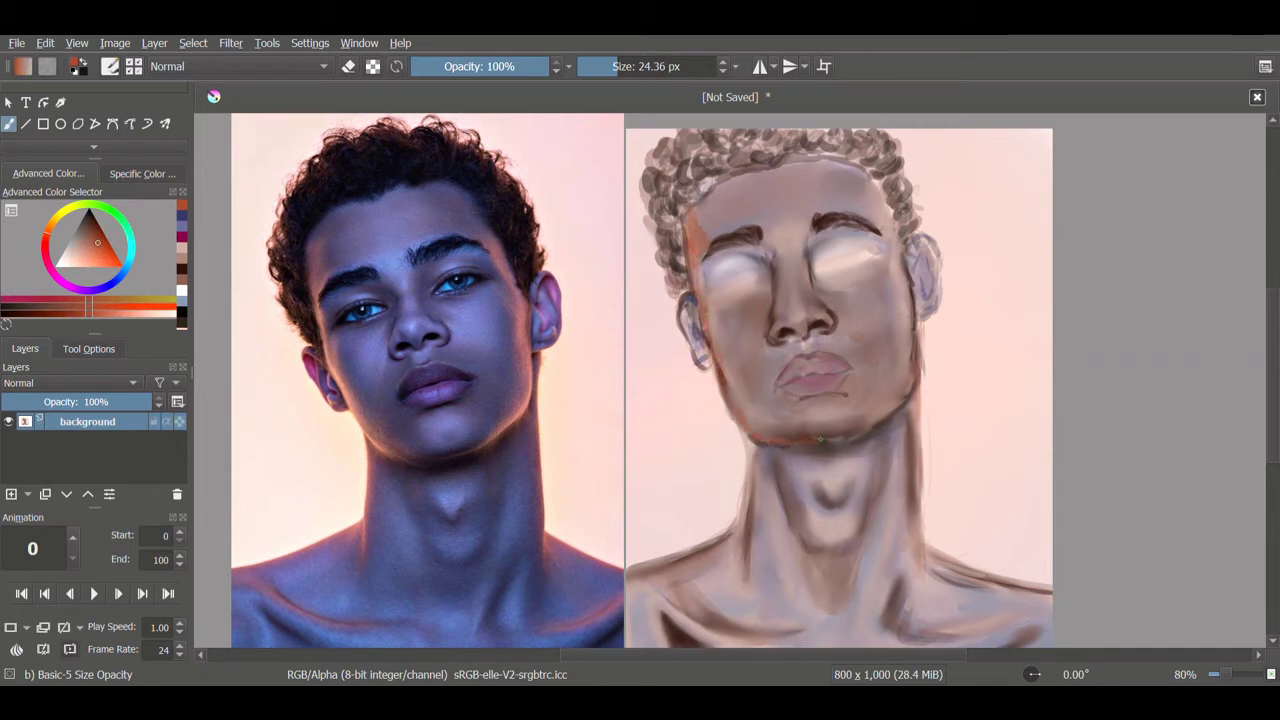
pyautogui.moveTo(890, 222); pyautogui.dragTo(905, 342)
pyautogui.moveTo(688, 414); pyautogui.dragTo(696, 426)
pyautogui.moveTo(746, 456); pyautogui.dragTo(739, 574)
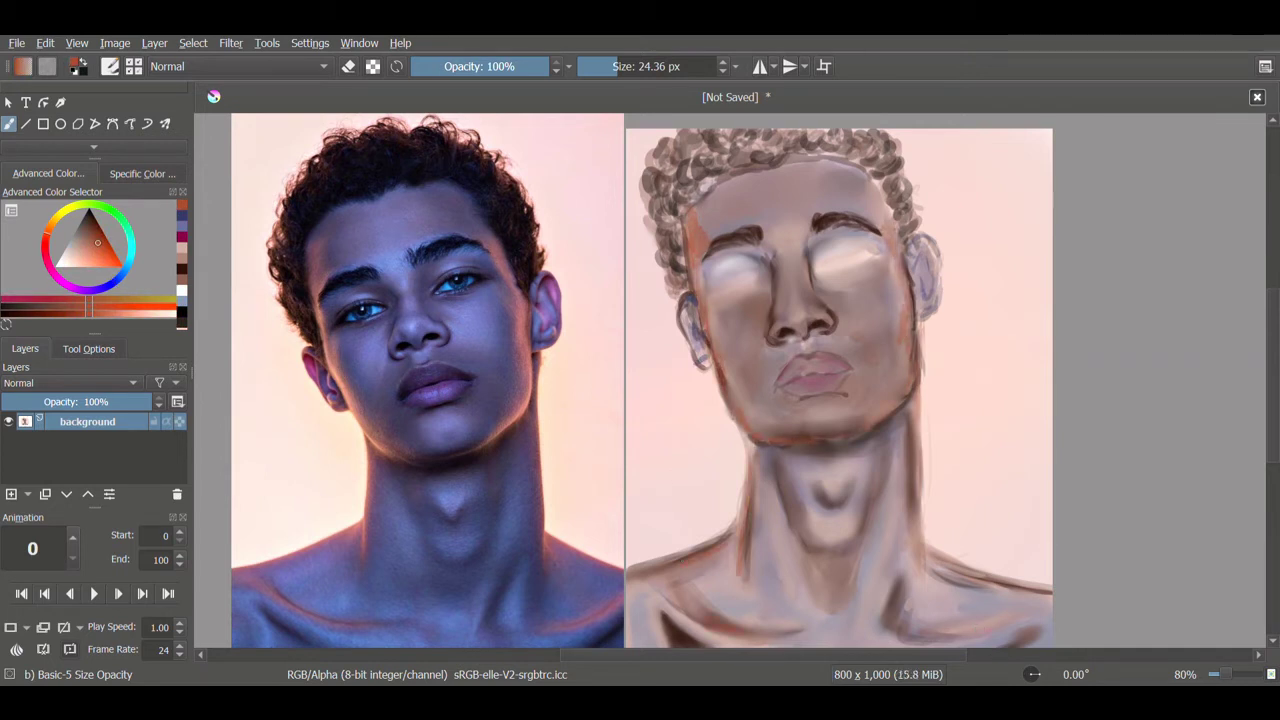
pyautogui.press('l')
pyautogui.click(62, 318)
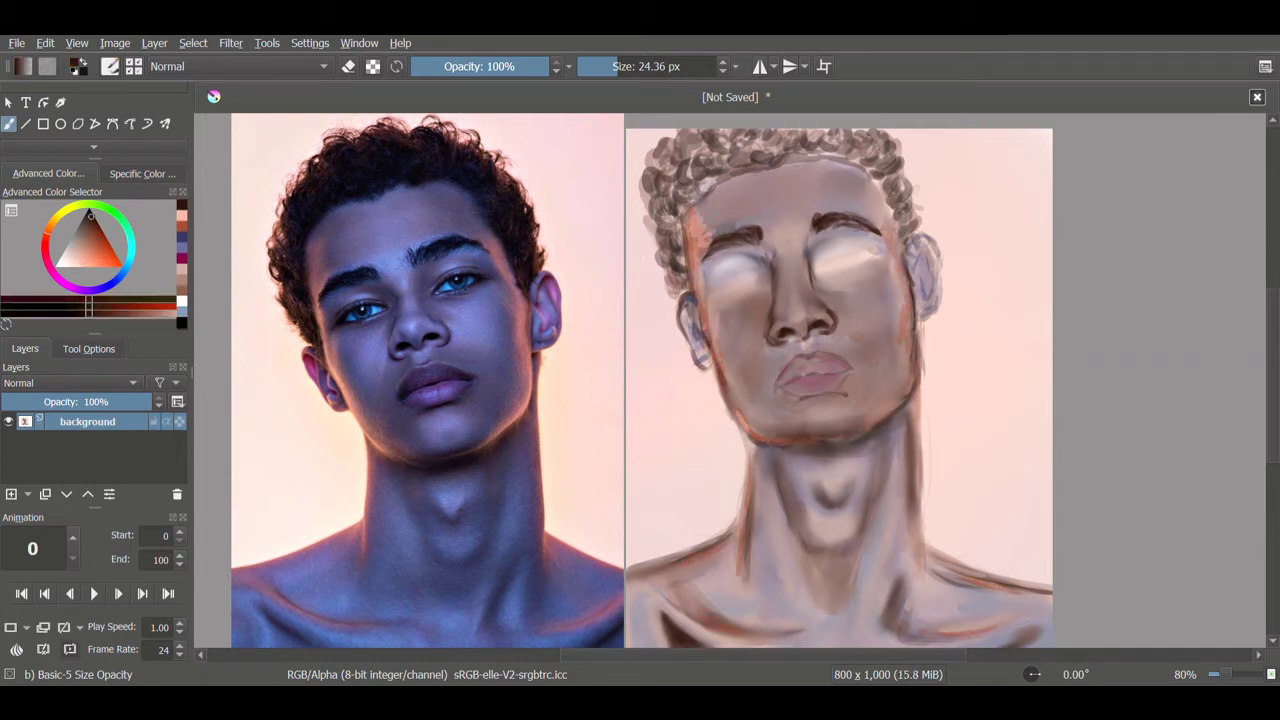
# - Glaze dark brown shadow over the forehead, cheeks, nose side and jaw with the Basic-5 Size Opacity brush at 185.24 px
pyautogui.moveTo(700, 245)
pyautogui.mouseDown()
pyautogui.moveTo(775, 175)
pyautogui.moveTo(880, 190)
pyautogui.mouseUp()
pyautogui.moveTo(790, 225)
pyautogui.mouseDown()
pyautogui.moveTo(725, 320)
pyautogui.moveTo(770, 420)
pyautogui.mouseUp()
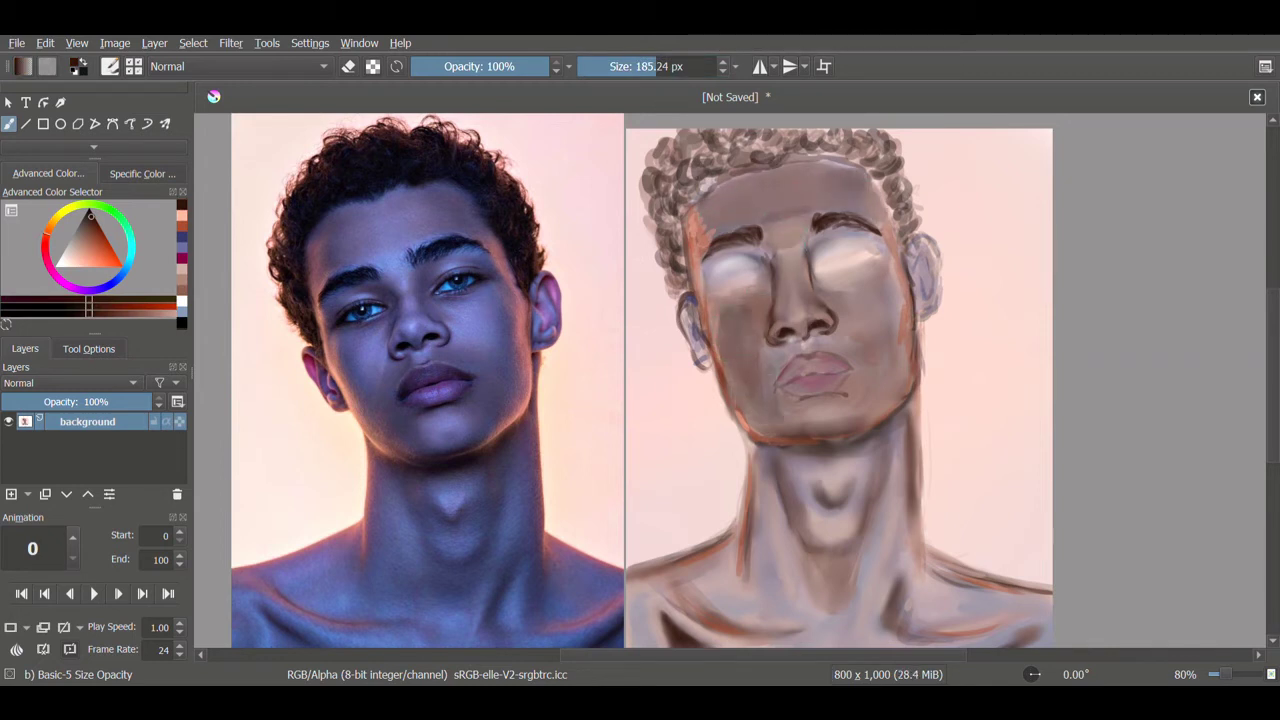
pyautogui.moveTo(845, 410)
pyautogui.mouseDown()
pyautogui.moveTo(890, 320)
pyautogui.moveTo(890, 395)
pyautogui.mouseUp()
pyautogui.moveTo(895, 440); pyautogui.dragTo(870, 555)
pyautogui.moveTo(770, 445); pyautogui.dragTo(790, 570)
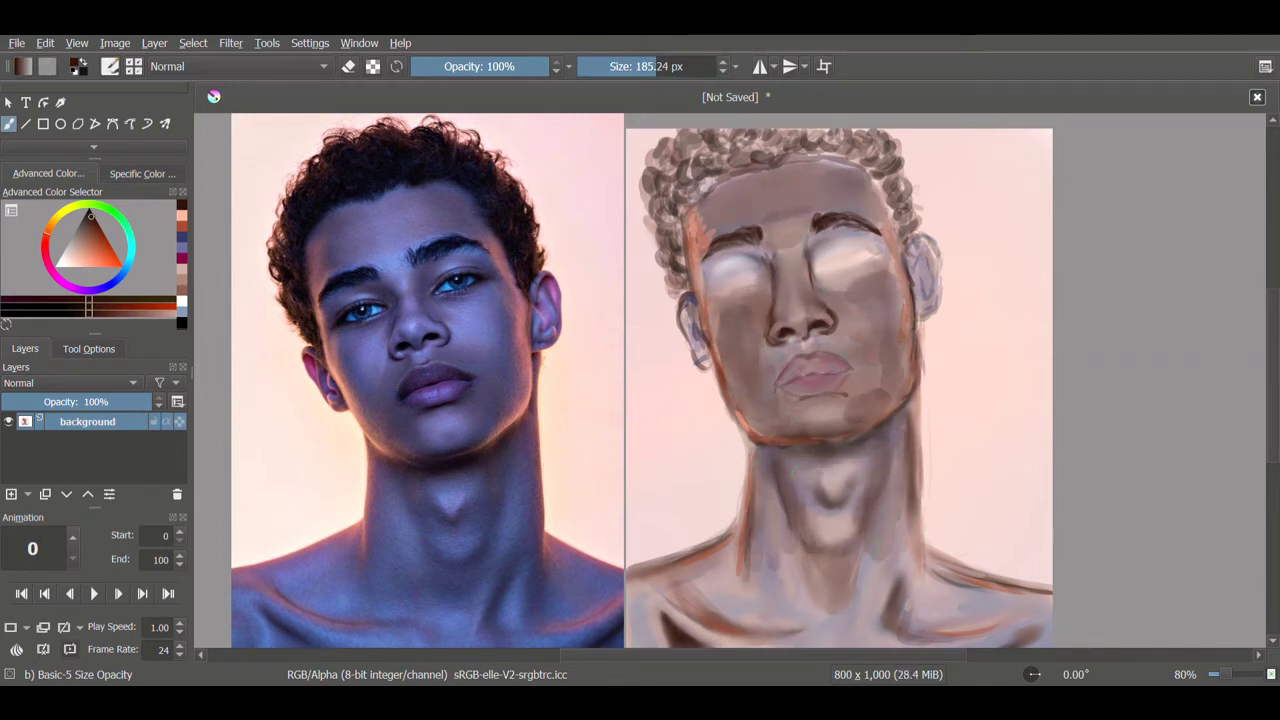
# - Glaze dark brown over the neck, collarbones and shoulders, undoing one stroke that goes wrong
pyautogui.moveTo(850, 470); pyautogui.dragTo(805, 605)
pyautogui.moveTo(800, 530)
pyautogui.mouseDown()
pyautogui.moveTo(640, 600)
pyautogui.moveTo(800, 600)
pyautogui.moveTo(900, 515)
pyautogui.mouseUp()
pyautogui.moveTo(905, 515)
pyautogui.mouseDown()
pyautogui.moveTo(886, 621)
pyautogui.moveTo(990, 600)
pyautogui.moveTo(1050, 640)
pyautogui.mouseUp()
pyautogui.hotkey('ctrl', 'z')
pyautogui.moveTo(755, 455); pyautogui.dragTo(800, 605)
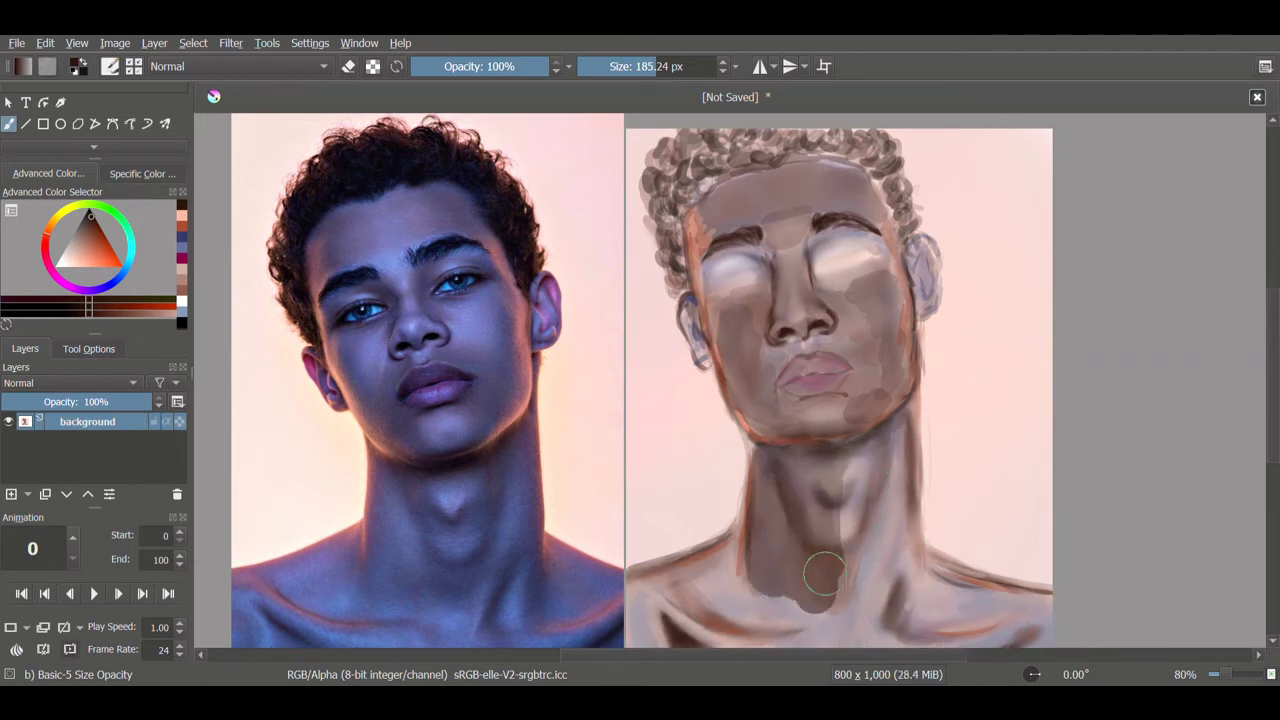
pyautogui.moveTo(900, 415); pyautogui.dragTo(840, 610)
pyautogui.moveTo(800, 545); pyautogui.dragTo(660, 640)
pyautogui.moveTo(730, 545); pyautogui.dragTo(630, 640)
pyautogui.moveTo(740, 515); pyautogui.dragTo(770, 640)
pyautogui.moveTo(770, 620); pyautogui.dragTo(990, 610)
pyautogui.moveTo(910, 625); pyautogui.dragTo(1050, 585)
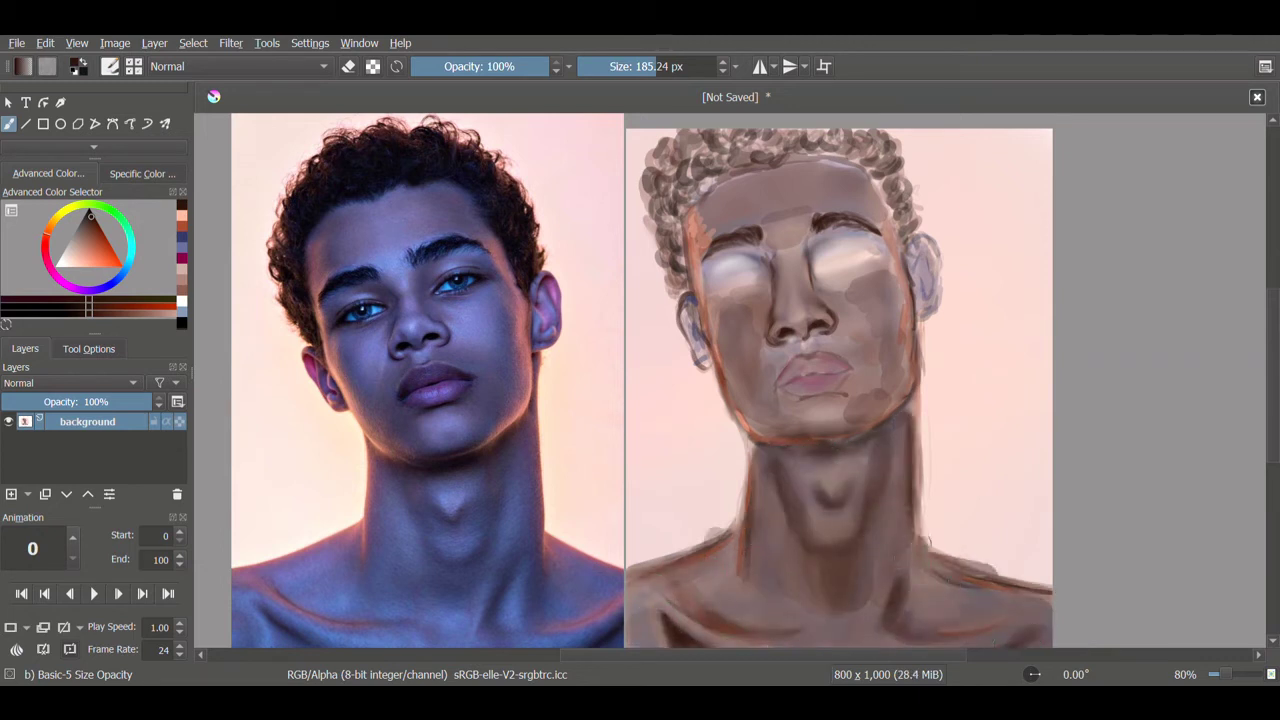
# - Deepen the face and hair with further brown glazes and fill both eye sockets with dark brown
pyautogui.moveTo(700, 235)
pyautogui.mouseDown()
pyautogui.moveTo(760, 200)
pyautogui.moveTo(750, 190)
pyautogui.moveTo(785, 260)
pyautogui.moveTo(740, 400)
pyautogui.moveTo(870, 420)
pyautogui.moveTo(909, 292)
pyautogui.moveTo(960, 353)
pyautogui.moveTo(940, 290)
pyautogui.moveTo(880, 300)
pyautogui.mouseUp()
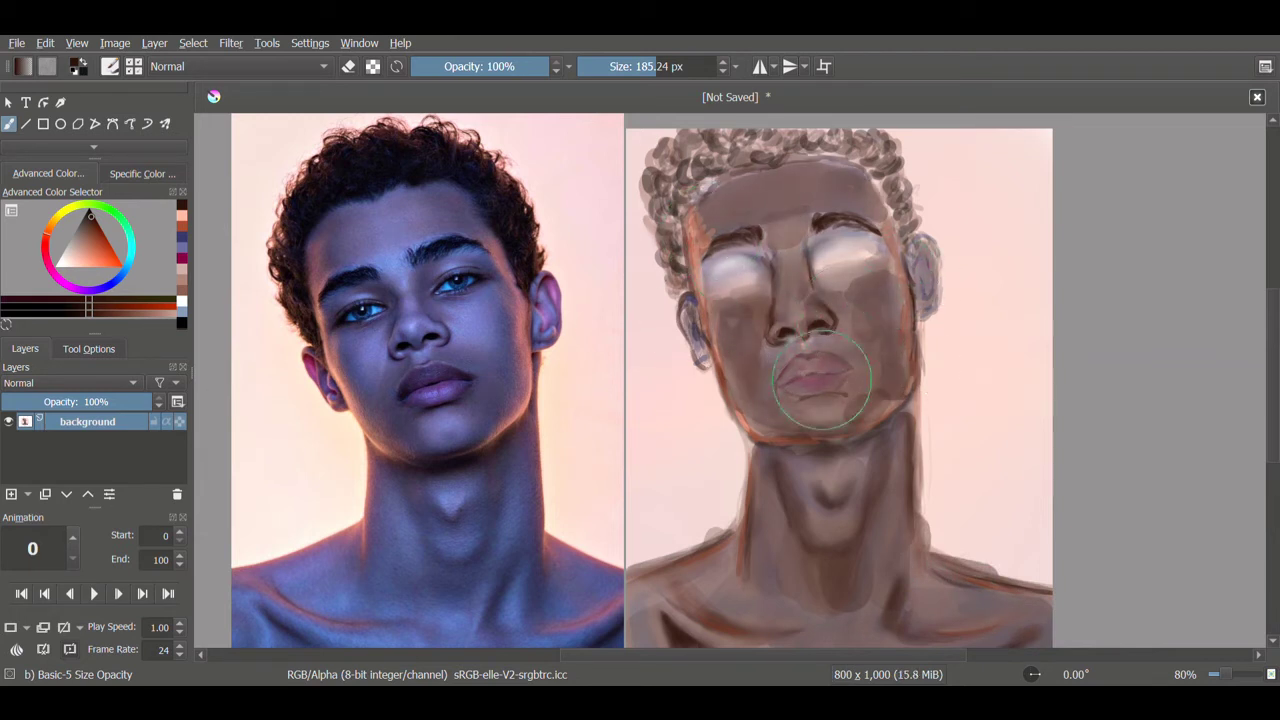
pyautogui.moveTo(690, 215)
pyautogui.mouseDown()
pyautogui.moveTo(675, 180)
pyautogui.moveTo(760, 160)
pyautogui.moveTo(905, 180)
pyautogui.moveTo(700, 320)
pyautogui.moveTo(930, 300)
pyautogui.moveTo(760, 365)
pyautogui.moveTo(755, 458)
pyautogui.moveTo(860, 470)
pyautogui.moveTo(850, 448)
pyautogui.moveTo(900, 430)
pyautogui.mouseUp()
pyautogui.click(77, 245)
pyautogui.moveTo(712, 305)
pyautogui.mouseDown()
pyautogui.moveTo(725, 385)
pyautogui.moveTo(875, 410)
pyautogui.moveTo(915, 320)
pyautogui.moveTo(866, 455)
pyautogui.moveTo(790, 560)
pyautogui.moveTo(835, 580)
pyautogui.mouseUp()
pyautogui.click(90, 218)
pyautogui.moveTo(768, 316)
pyautogui.mouseDown()
pyautogui.moveTo(730, 272)
pyautogui.moveTo(832, 262)
pyautogui.moveTo(850, 212)
pyautogui.moveTo(845, 250)
pyautogui.mouseUp()
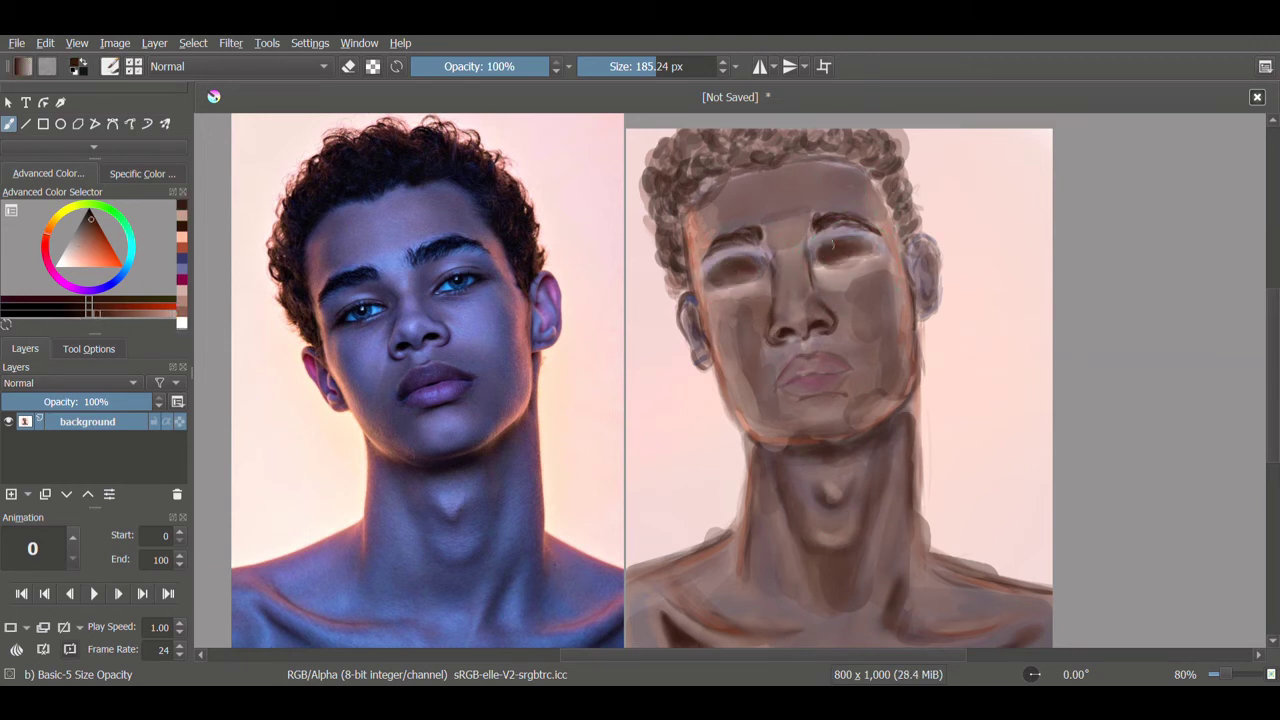
# - Tint the lips, ears and collarbones with a light pink glaze
pyautogui.click(73, 249)
pyautogui.click(45, 298)
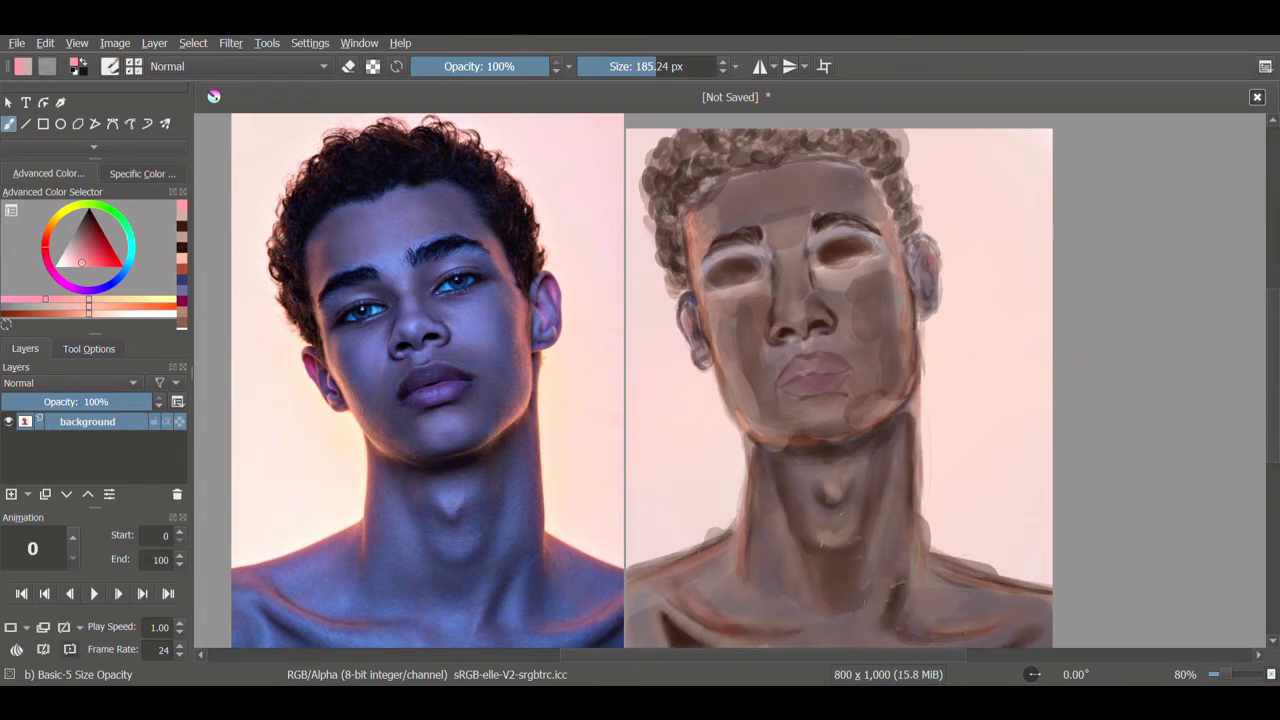
pyautogui.moveTo(790, 372); pyautogui.dragTo(830, 382)
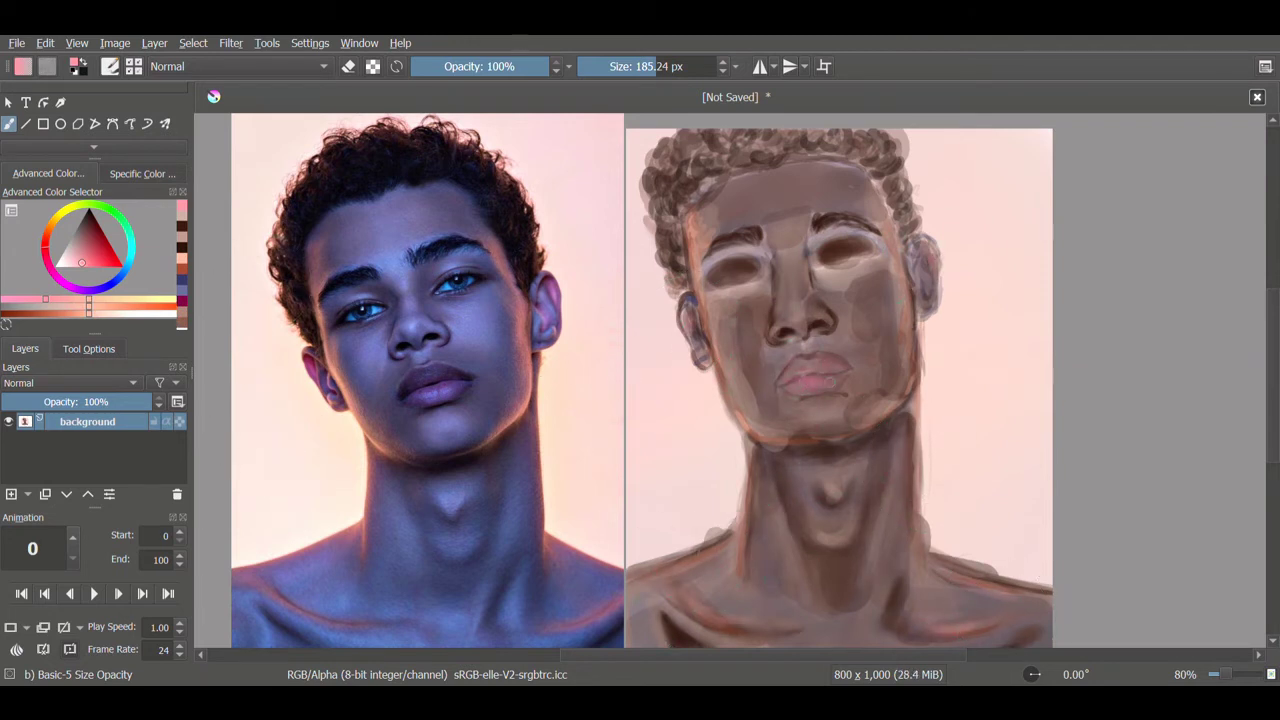
# - Add fine white highlights to the lips and around the rims of both eyes with the brush at 5.72 px
pyautogui.press('d')
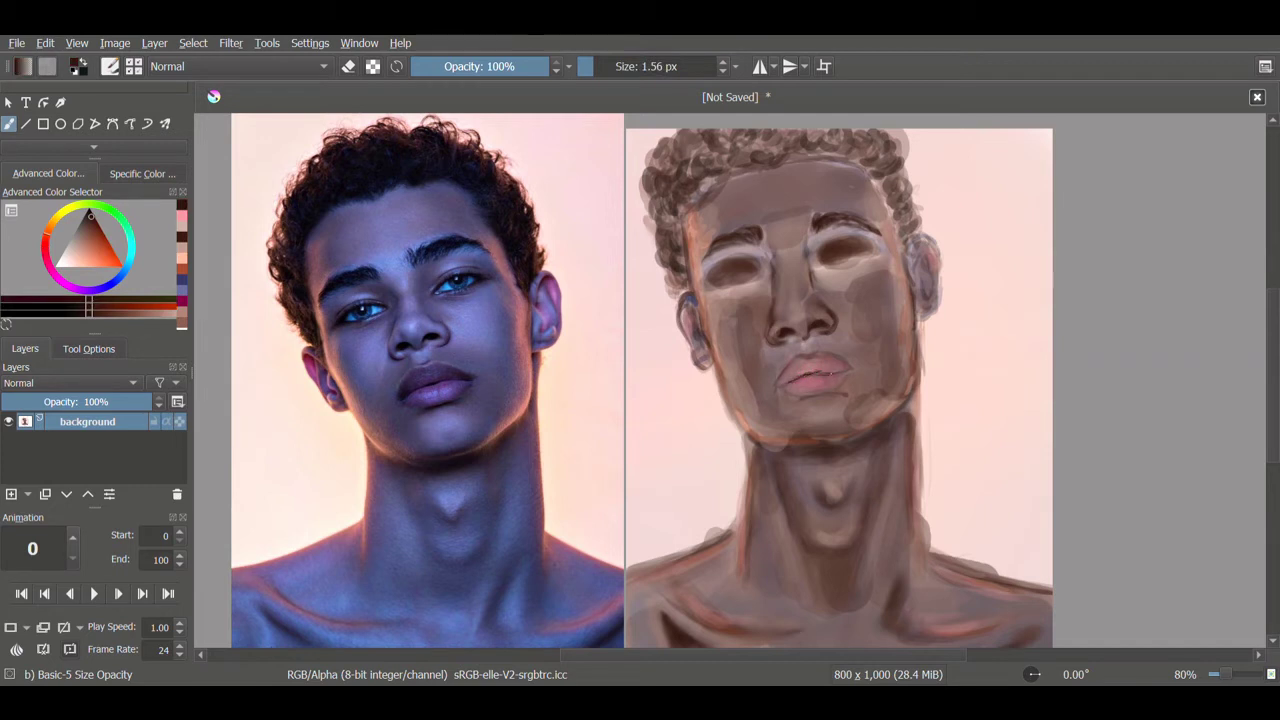
pyautogui.press(']')
pyautogui.press(']')
pyautogui.press(']')
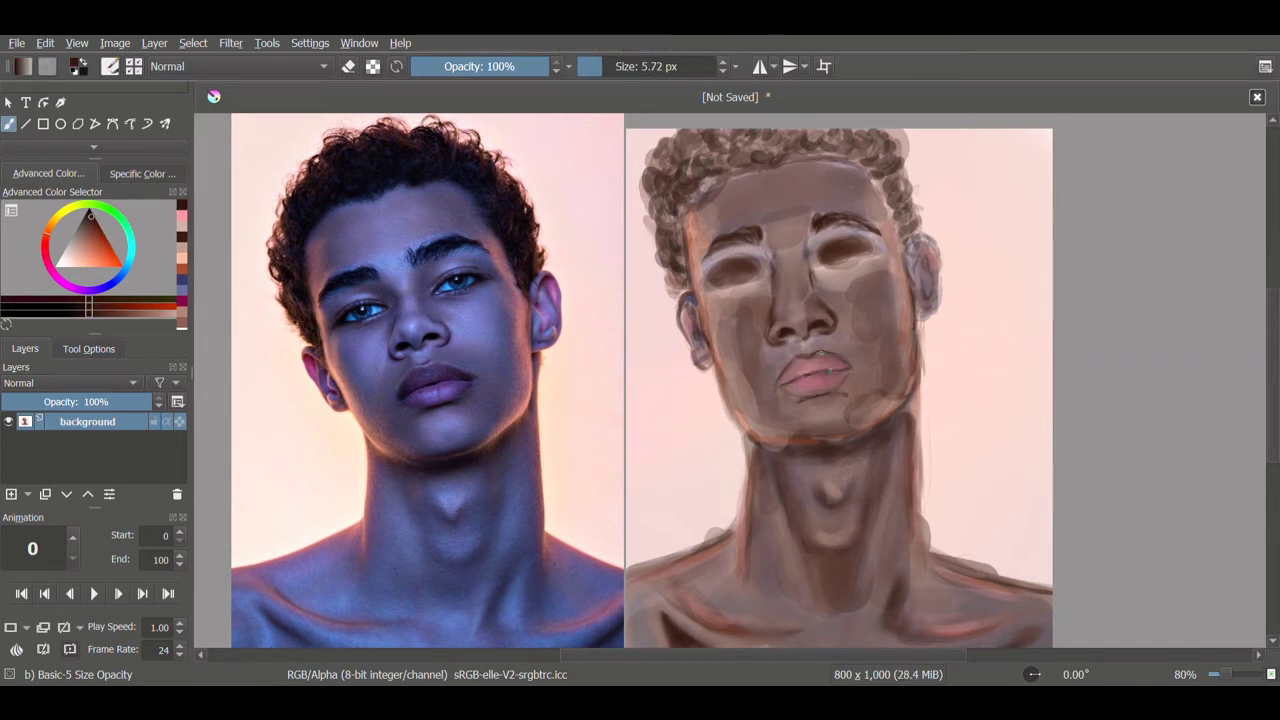
pyautogui.press('x')
pyautogui.moveTo(810, 382); pyautogui.dragTo(826, 381)
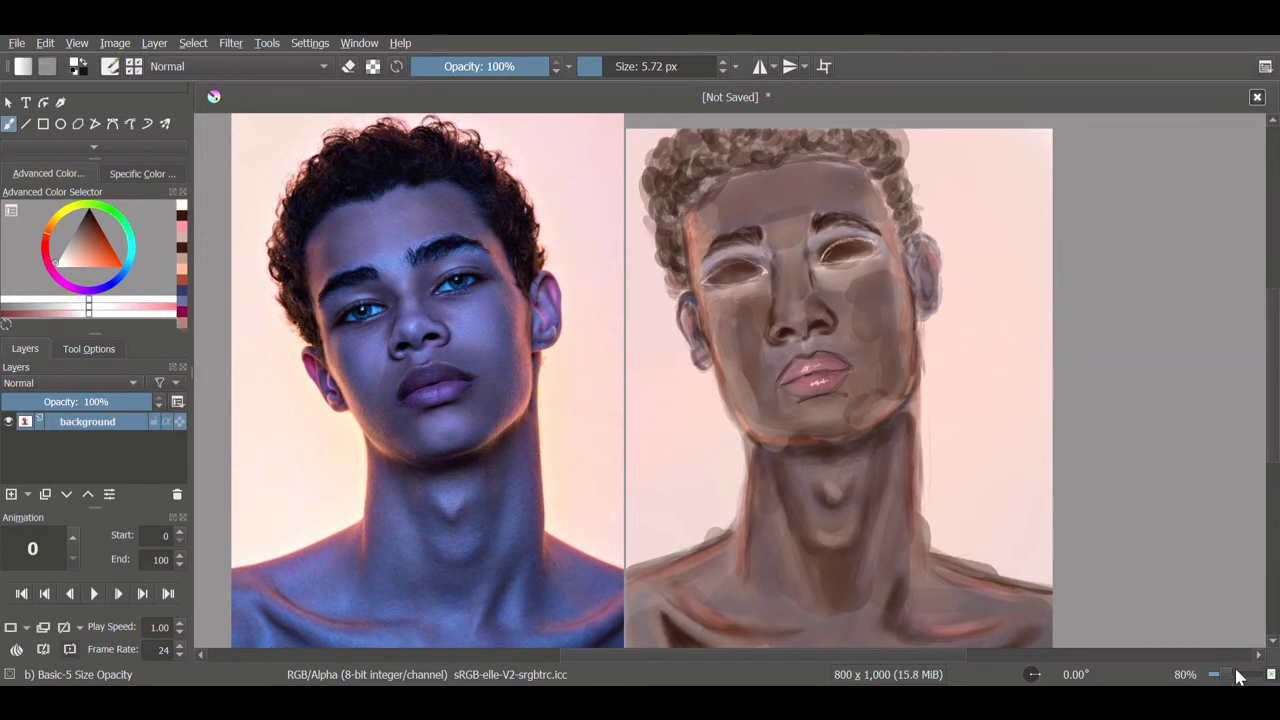
# - Paint the eye on the portrait's left with dark lid lines, white eyeball and a dark blue iris
pyautogui.scroll(3, 900, 330)
pyautogui.press('x')
pyautogui.moveTo(900, 314)
pyautogui.mouseDown()
pyautogui.moveTo(922, 314)
pyautogui.moveTo(890, 345)
pyautogui.moveTo(950, 344)
pyautogui.moveTo(968, 313)
pyautogui.moveTo(905, 337)
pyautogui.moveTo(940, 337)
pyautogui.moveTo(938, 319)
pyautogui.moveTo(920, 330)
pyautogui.moveTo(952, 336)
pyautogui.mouseUp()
pyautogui.keyDown('ctrl'); pyautogui.click(917, 325); pyautogui.keyUp('ctrl')
pyautogui.keyDown('ctrl'); pyautogui.click(930, 330); pyautogui.keyUp('ctrl')
pyautogui.keyDown('ctrl'); pyautogui.click(940, 322); pyautogui.keyUp('ctrl')
pyautogui.keyDown('ctrl'); pyautogui.click(938, 319); pyautogui.keyUp('ctrl')
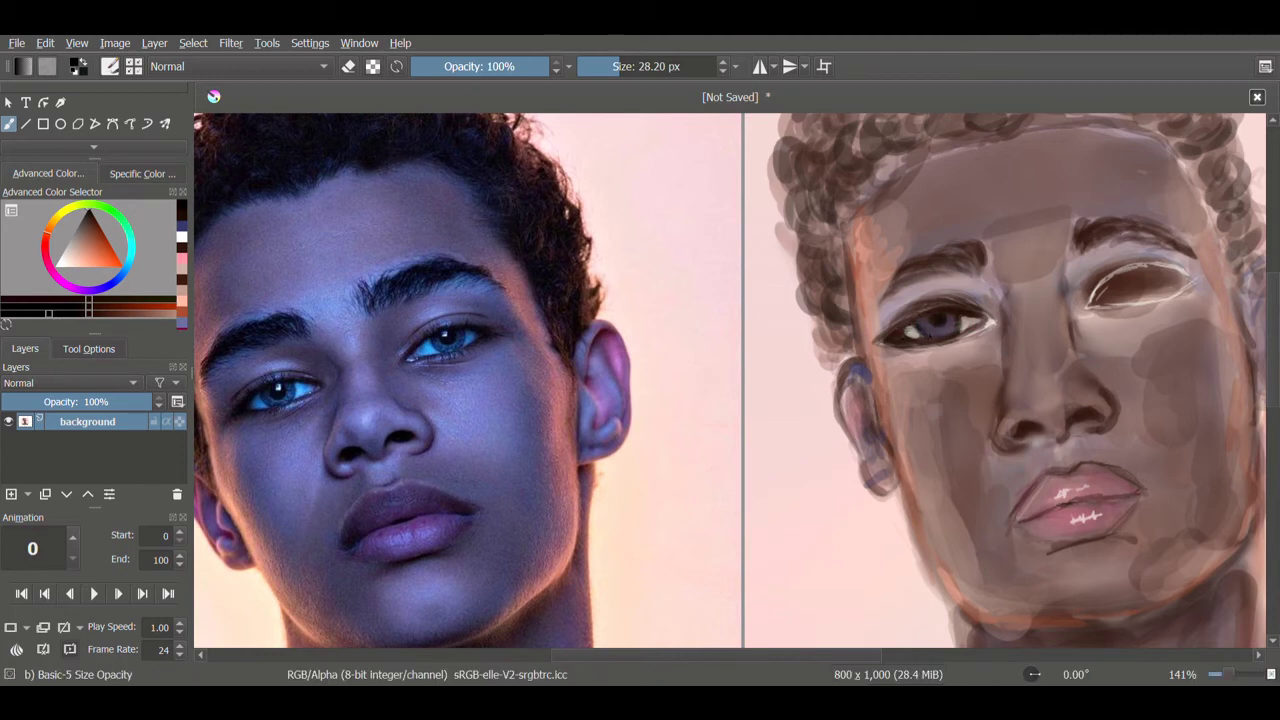
pyautogui.scroll(-4, 940, 330)
pyautogui.scroll(4, 940, 330)
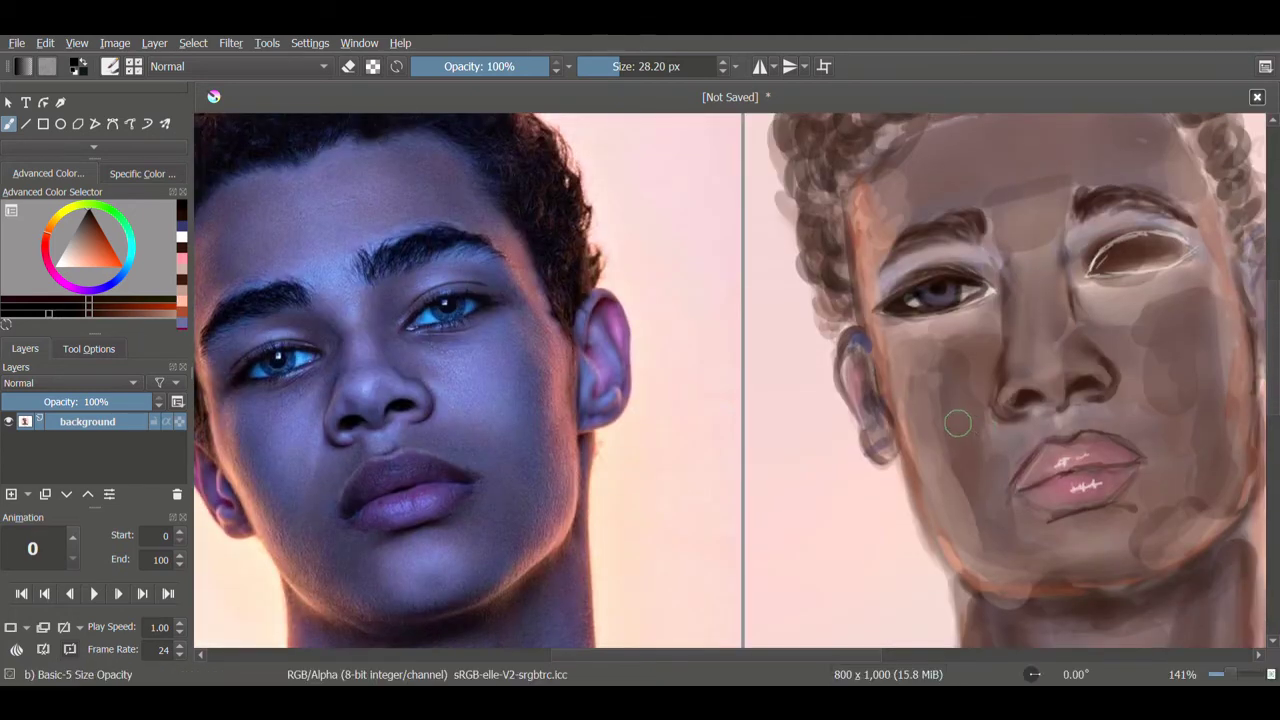
pyautogui.scroll(-4, 1205, 610)
pyautogui.scroll(4, 1205, 610)
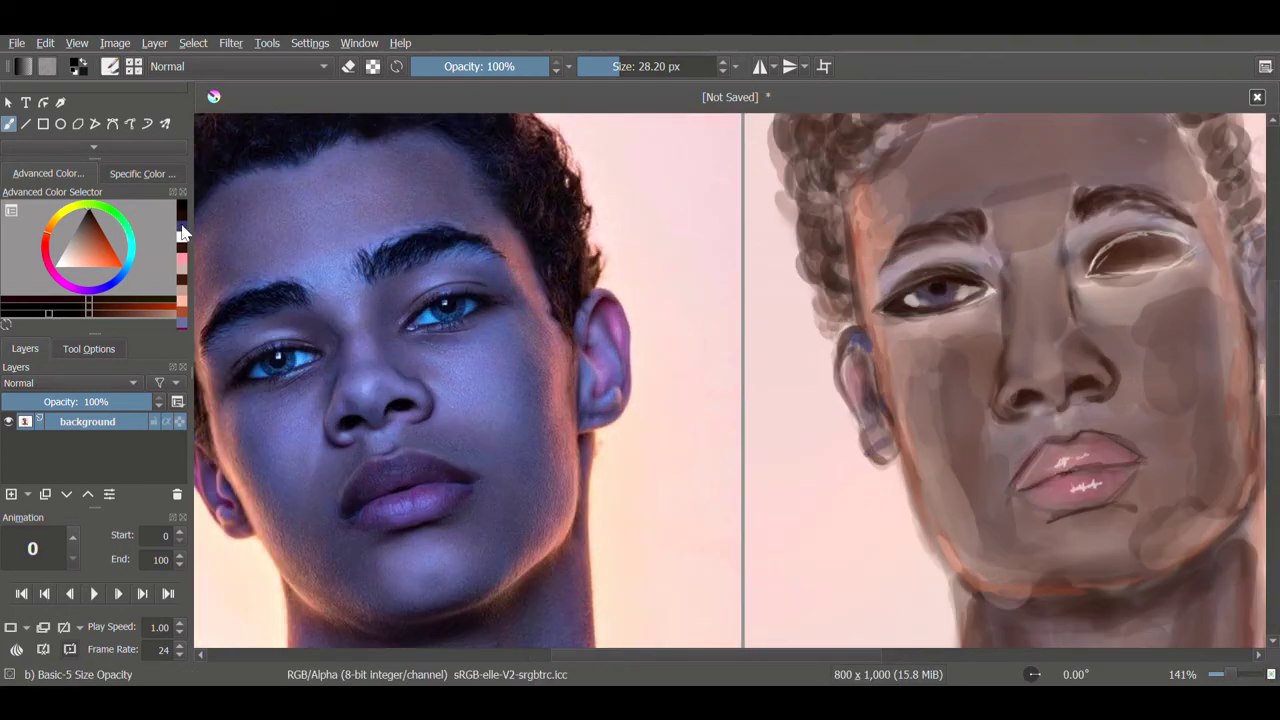
# - Refine that eye's iris with deeper blue, a black pupil and a white catchlight, using the brush at 7.22 px
pyautogui.click(184, 229)
pyautogui.click(183, 230)
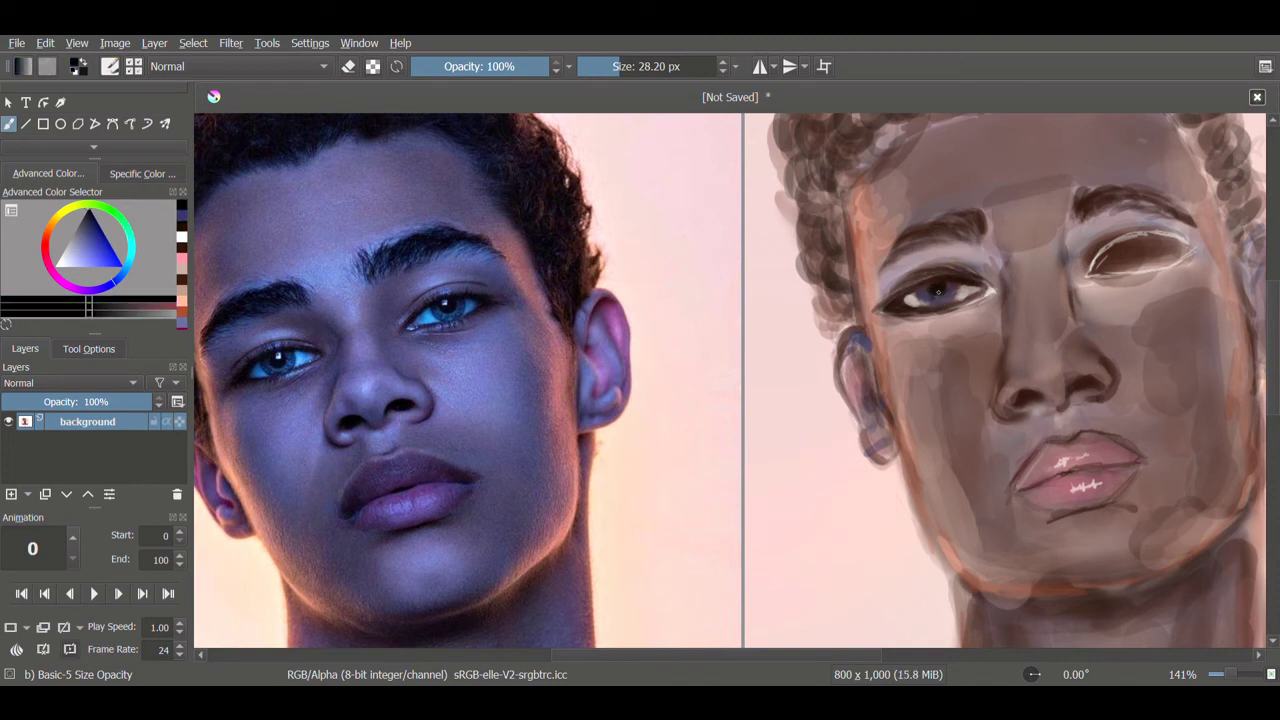
pyautogui.click(604, 66)
pyautogui.keyDown('ctrl'); pyautogui.click(918, 305); pyautogui.keyUp('ctrl')
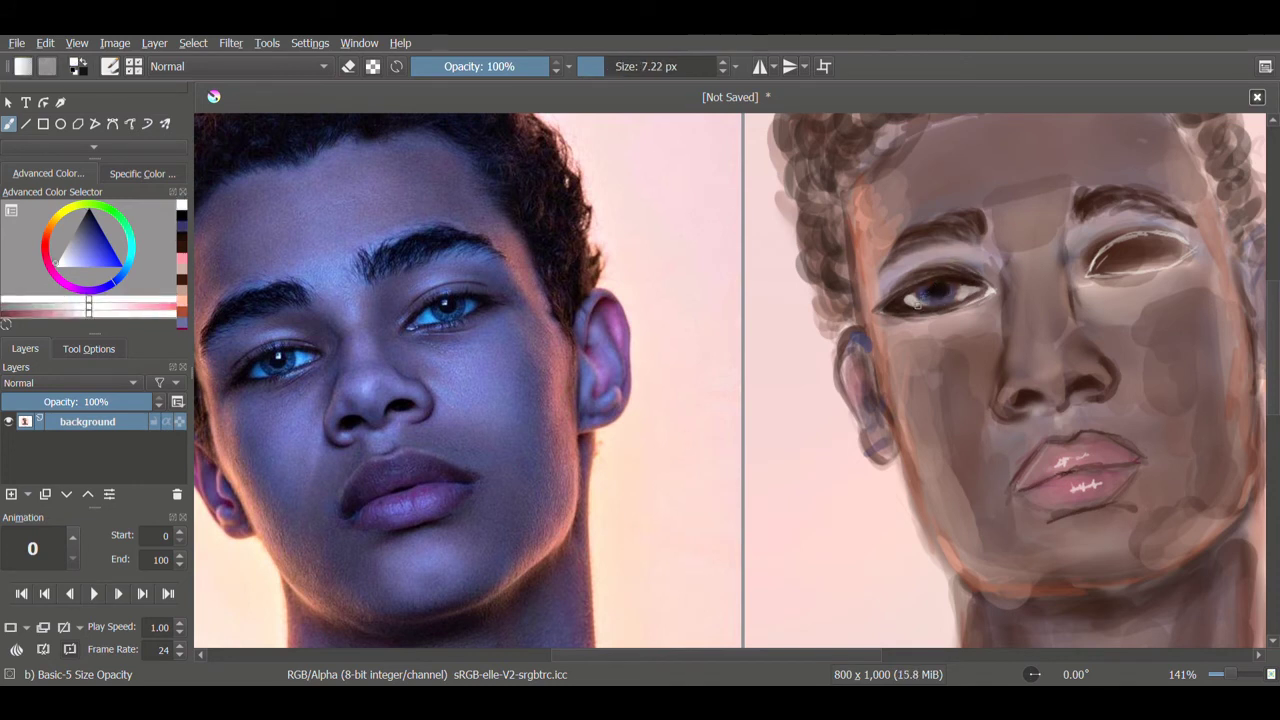
pyautogui.keyDown('ctrl'); pyautogui.click(918, 305); pyautogui.keyUp('ctrl')
pyautogui.keyDown('ctrl'); pyautogui.click(953, 289); pyautogui.keyUp('ctrl')
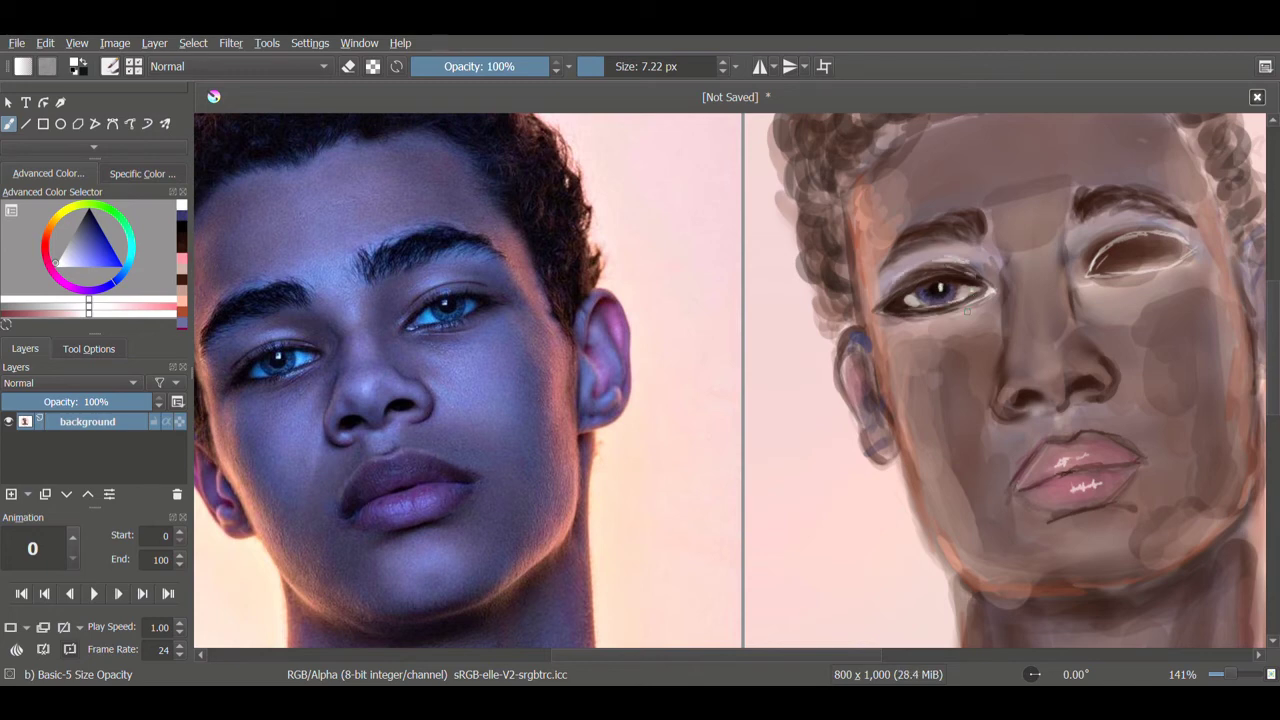
# - Darken the left eye's lash line with black and outline the eye on the portrait's right in dark brown
pyautogui.click(1216, 676)
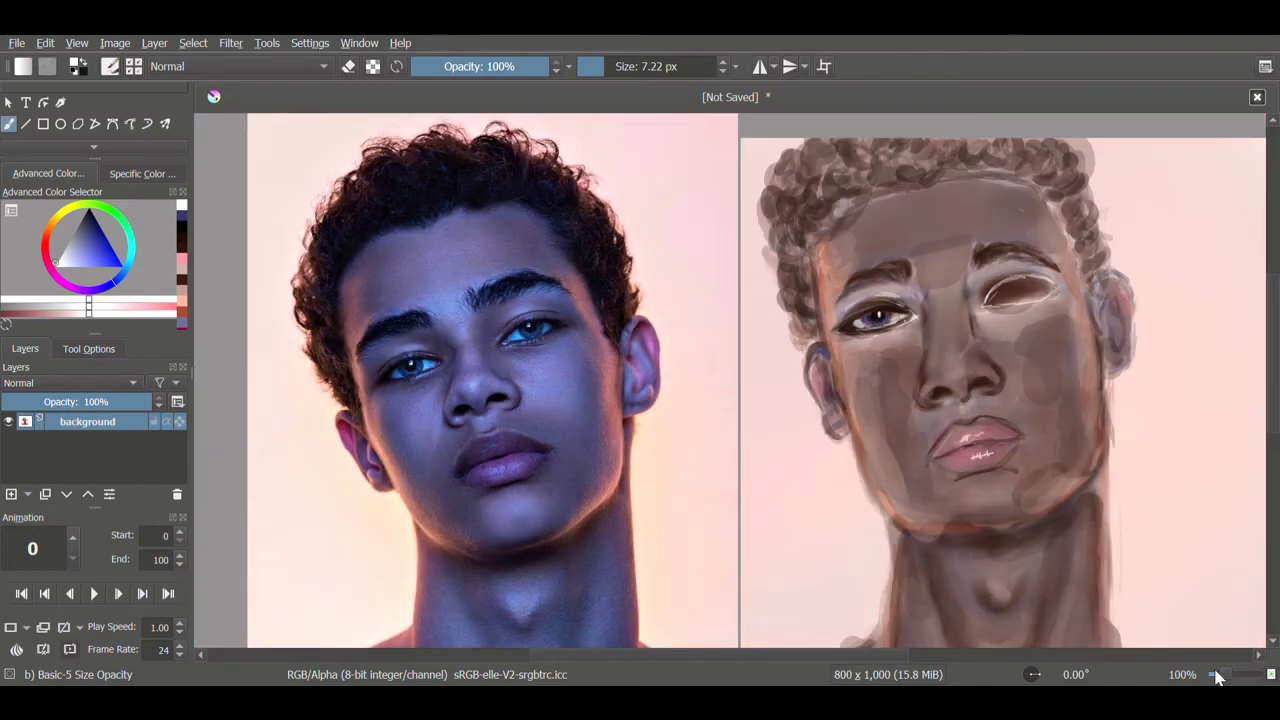
pyautogui.scroll(-3, 1030, 440)
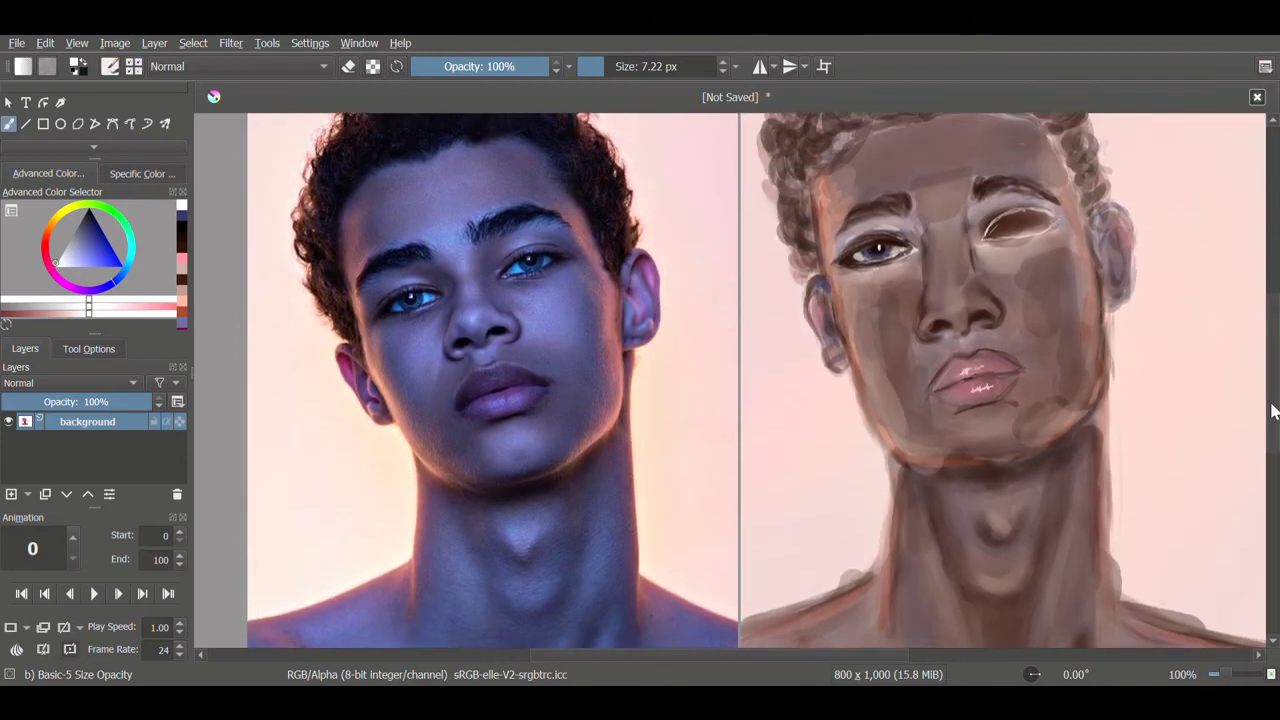
pyautogui.keyDown('ctrl'); pyautogui.click(879, 245); pyautogui.keyUp('ctrl')
pyautogui.keyDown('ctrl'); pyautogui.click(876, 241); pyautogui.keyUp('ctrl')
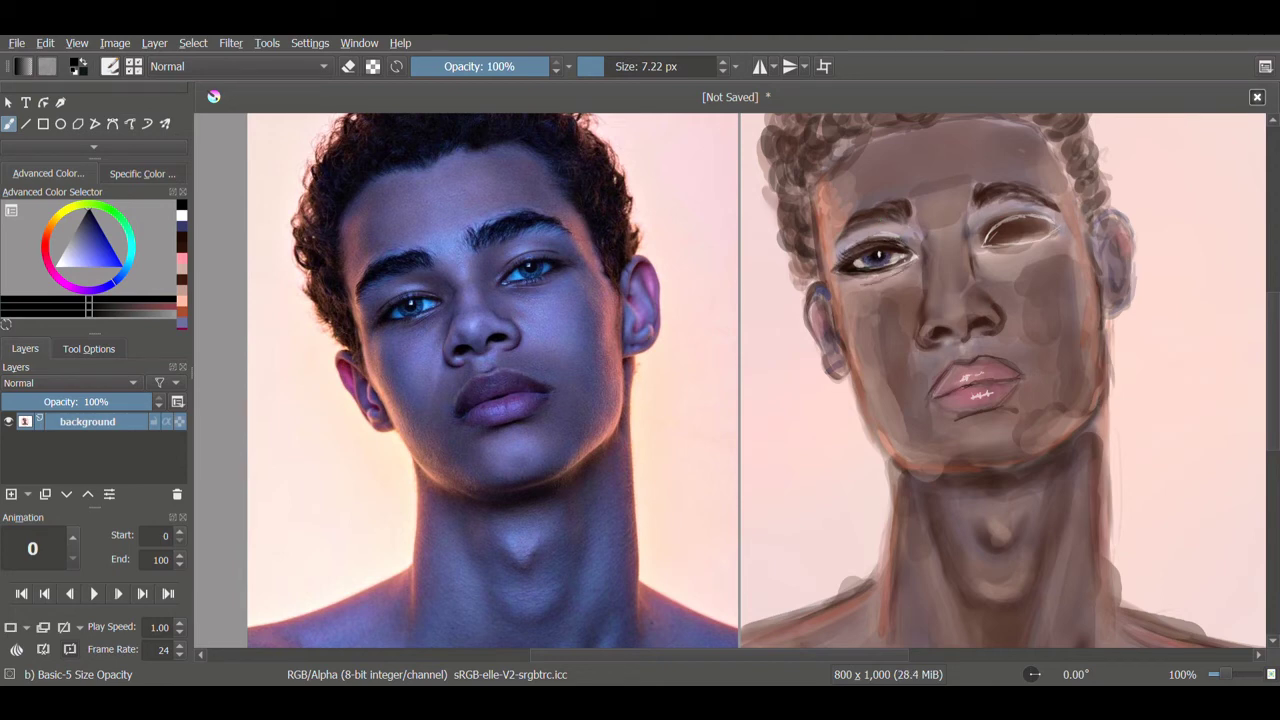
pyautogui.click(183, 258)
pyautogui.moveTo(986, 238); pyautogui.dragTo(1030, 218)
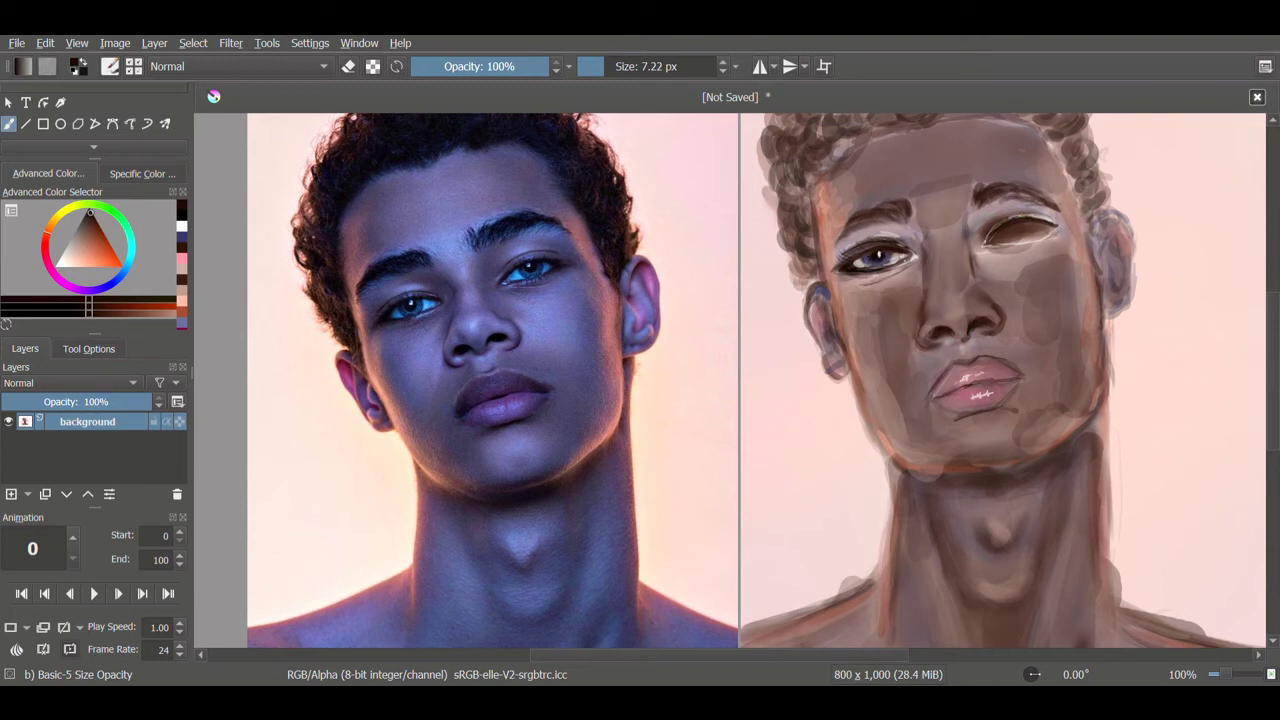
# - Dab a white highlight beneath the nose and soften it with the Blender Blur brush at 25.60 px
pyautogui.click(181, 218)
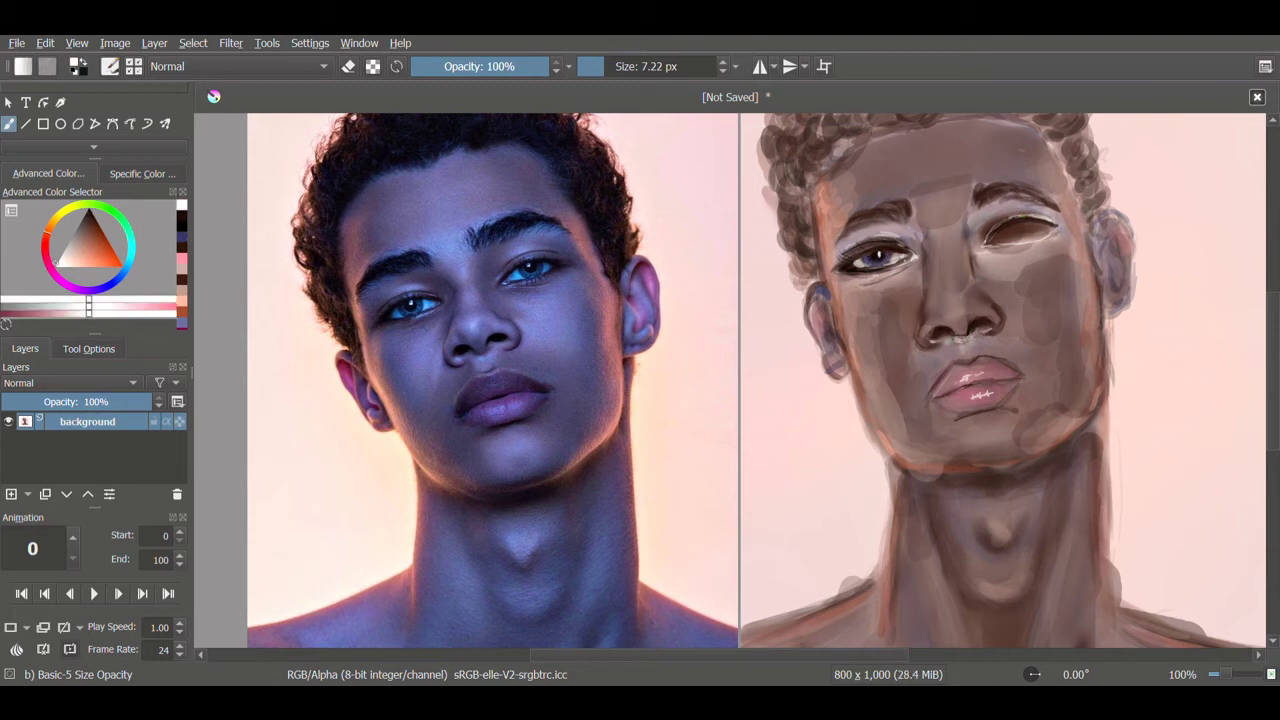
pyautogui.press('/')
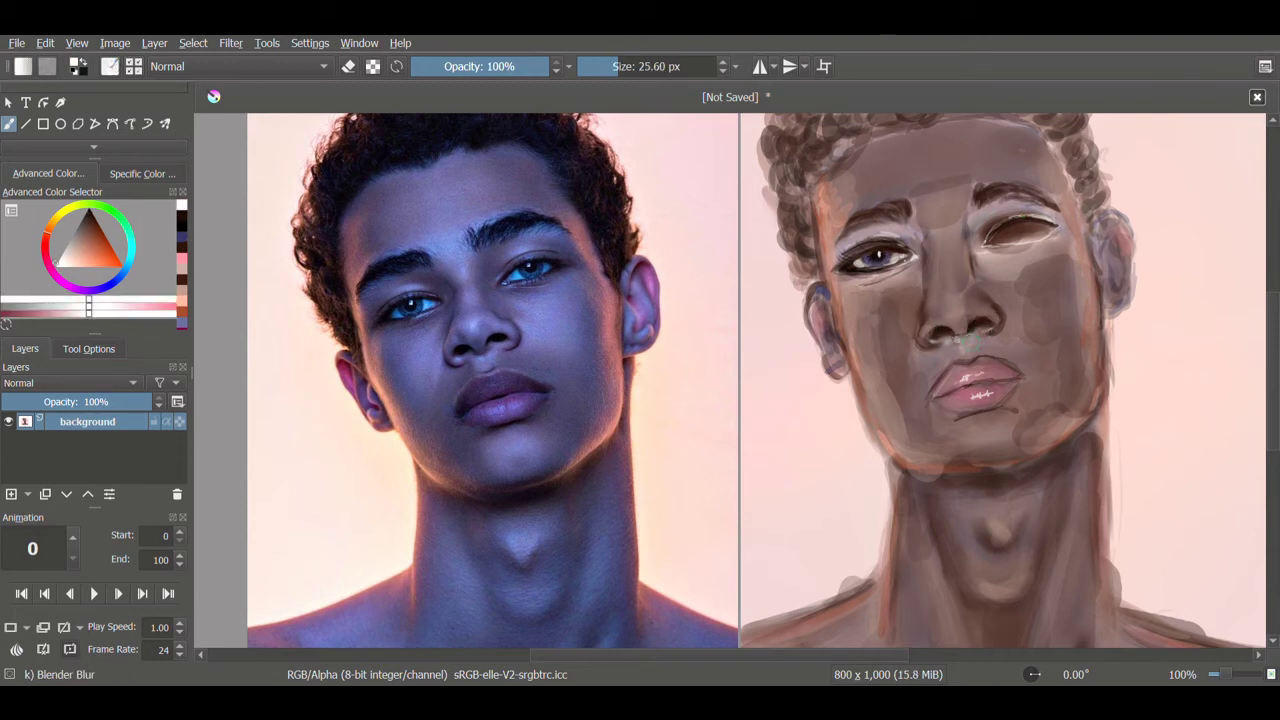
pyautogui.press('/')
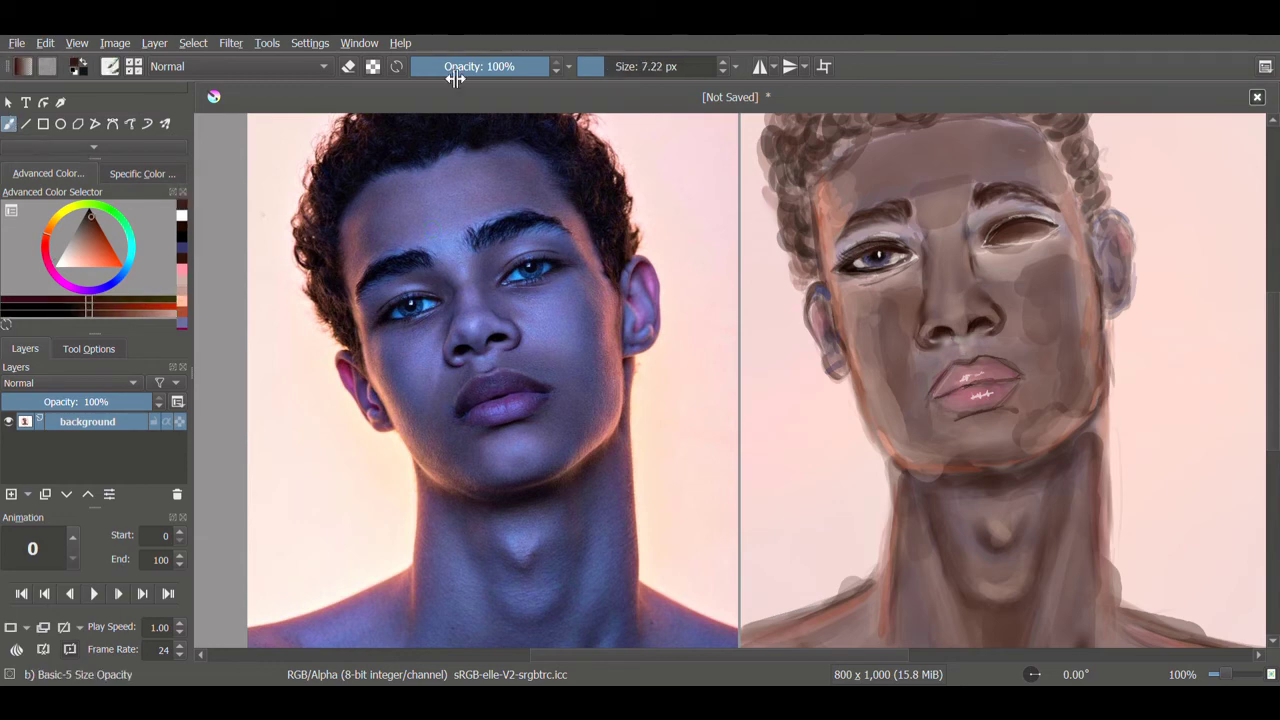
# - Darken the lips with dark brown at 25.60 px and paint peach rim light along the cheek edge and jaw
pyautogui.press('/')
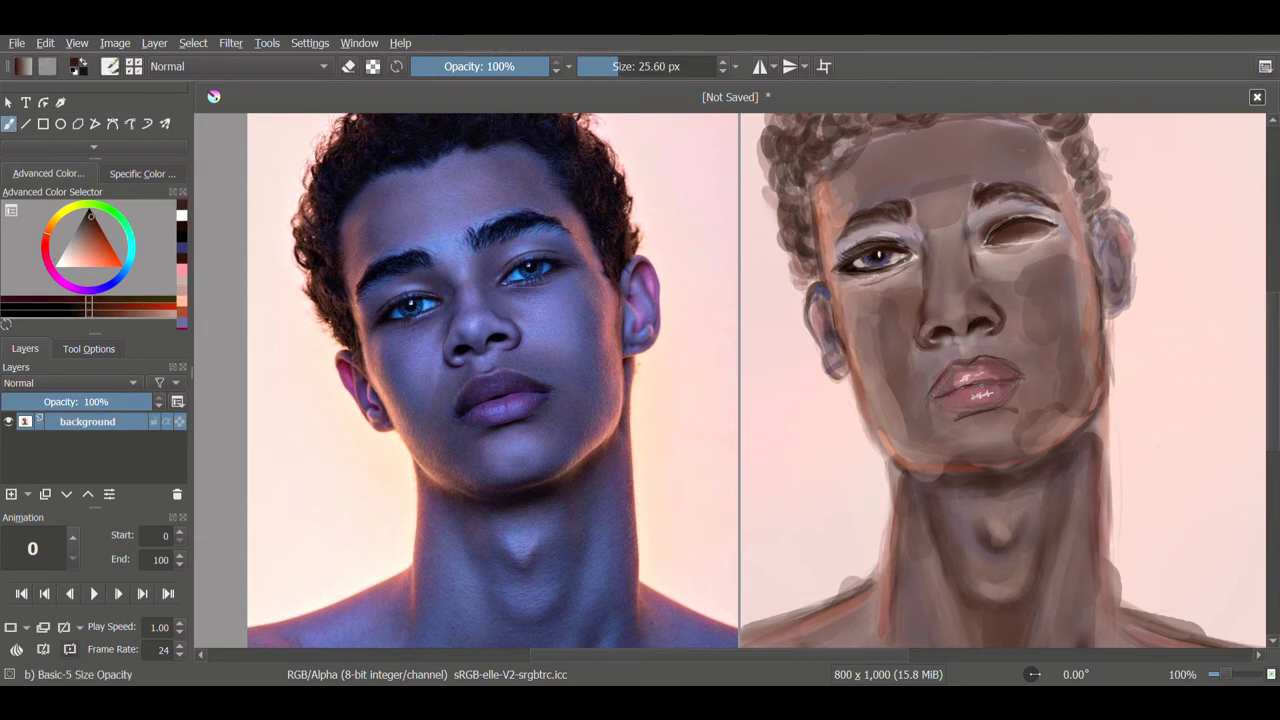
pyautogui.moveTo(988, 393)
pyautogui.mouseDown()
pyautogui.moveTo(958, 374)
pyautogui.moveTo(936, 392)
pyautogui.moveTo(1002, 394)
pyautogui.moveTo(968, 374)
pyautogui.mouseUp()
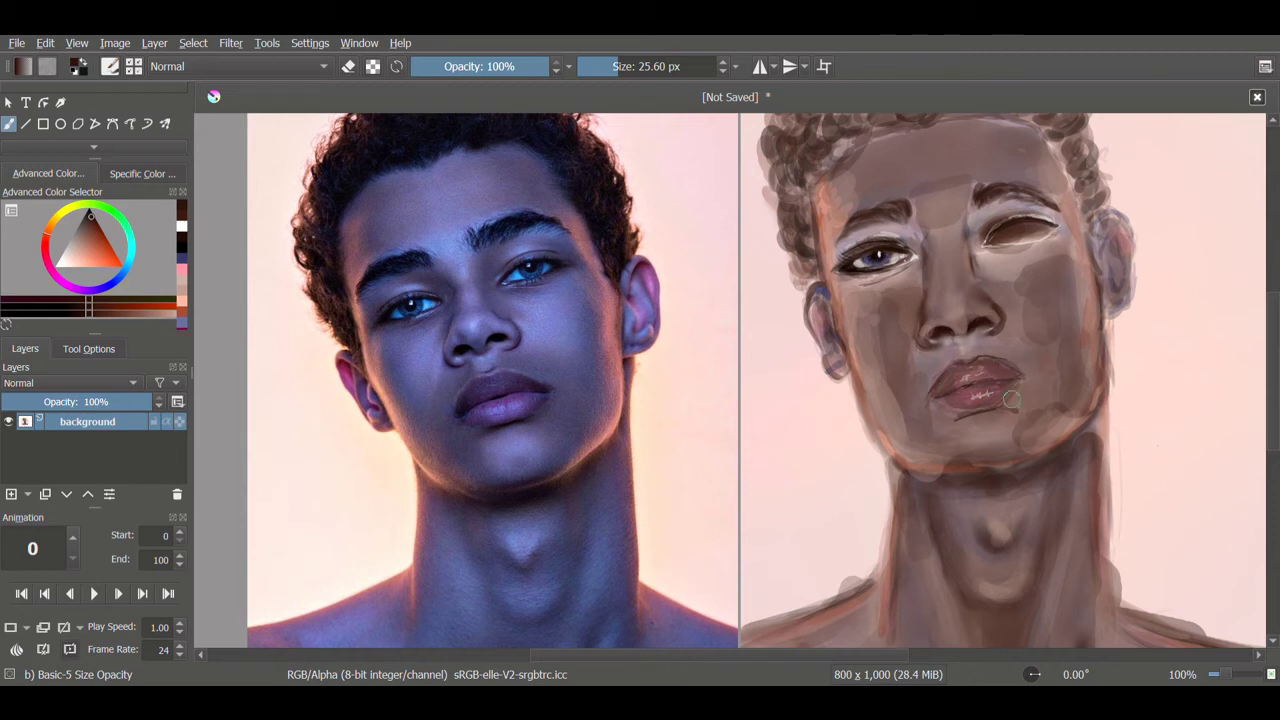
pyautogui.click(183, 278)
pyautogui.moveTo(848, 324)
pyautogui.mouseDown()
pyautogui.moveTo(878, 438)
pyautogui.moveTo(998, 476)
pyautogui.mouseUp()
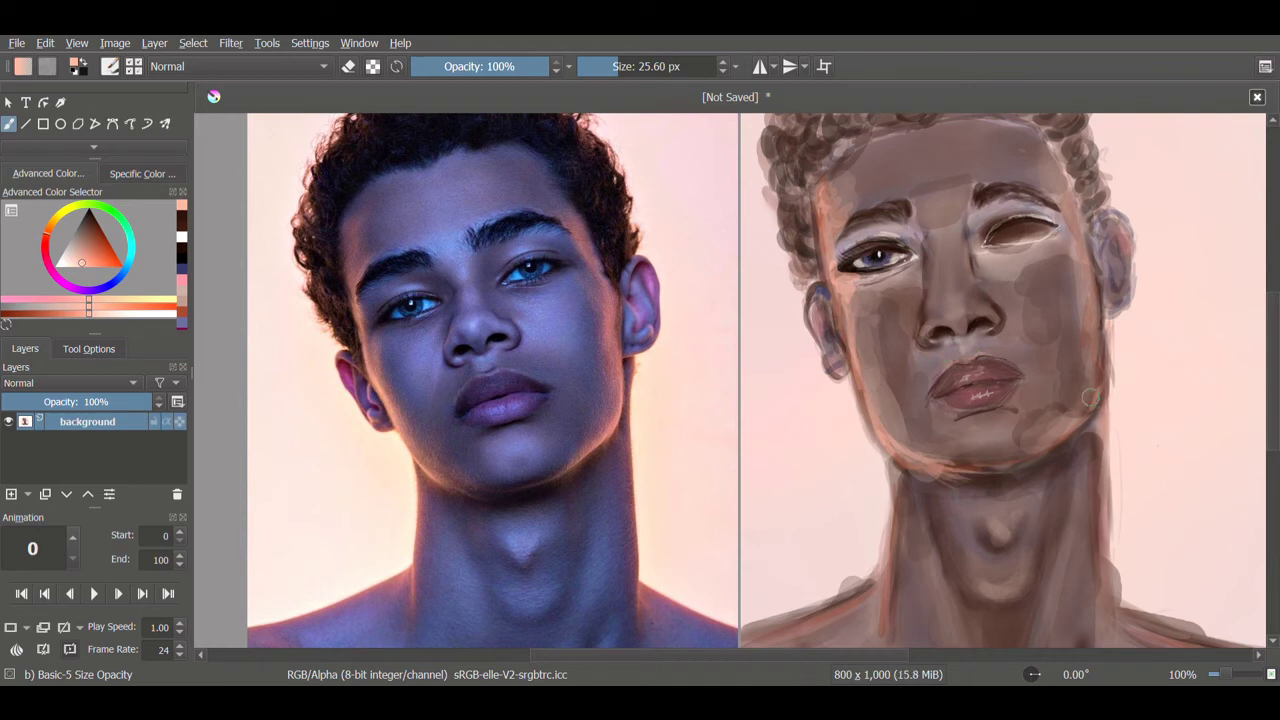
# - Paint the eye on the portrait's right with dark lid lines, white eyeball and a blue iris
pyautogui.click(183, 247)
pyautogui.moveTo(1024, 218)
pyautogui.mouseDown()
pyautogui.moveTo(1056, 236)
pyautogui.moveTo(1006, 244)
pyautogui.moveTo(1040, 224)
pyautogui.moveTo(1012, 234)
pyautogui.mouseUp()
pyautogui.keyDown('ctrl'); pyautogui.click(1037, 228); pyautogui.keyUp('ctrl')
pyautogui.keyDown('ctrl'); pyautogui.click(336, 229); pyautogui.keyUp('ctrl')
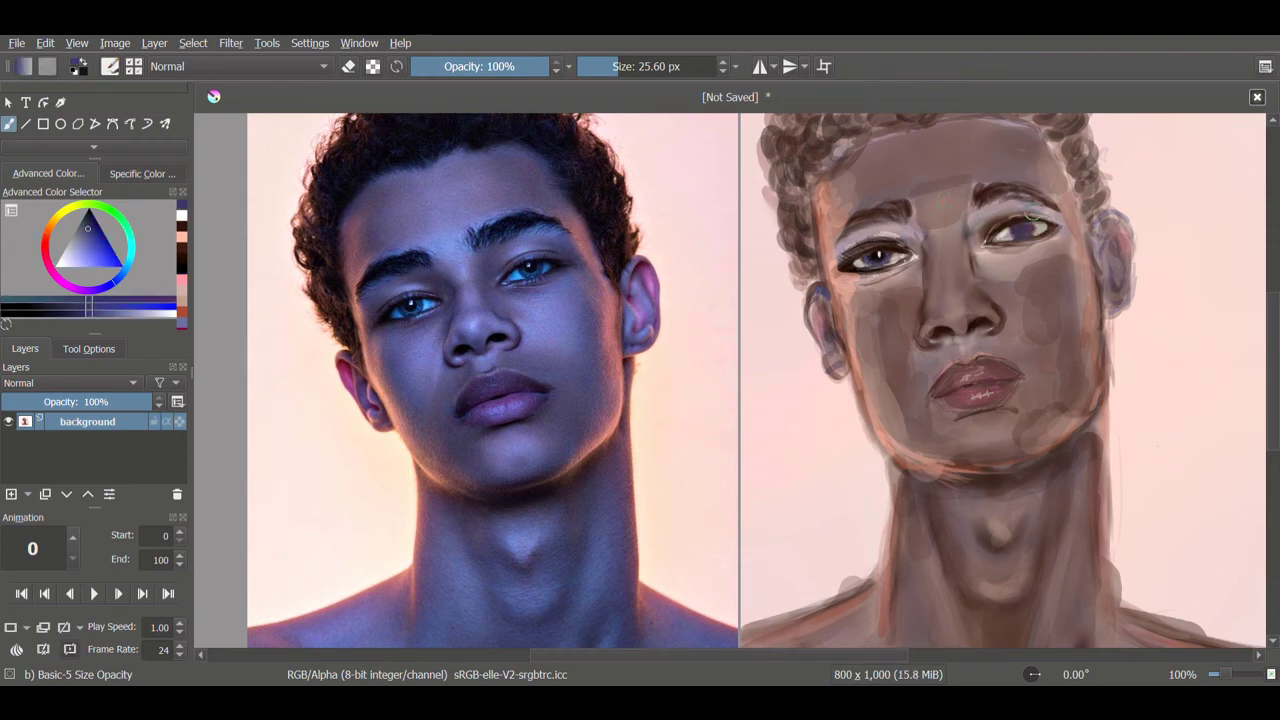
# - Add a black pupil to the right eye and strengthen its upper lash line with black
pyautogui.click(183, 272)
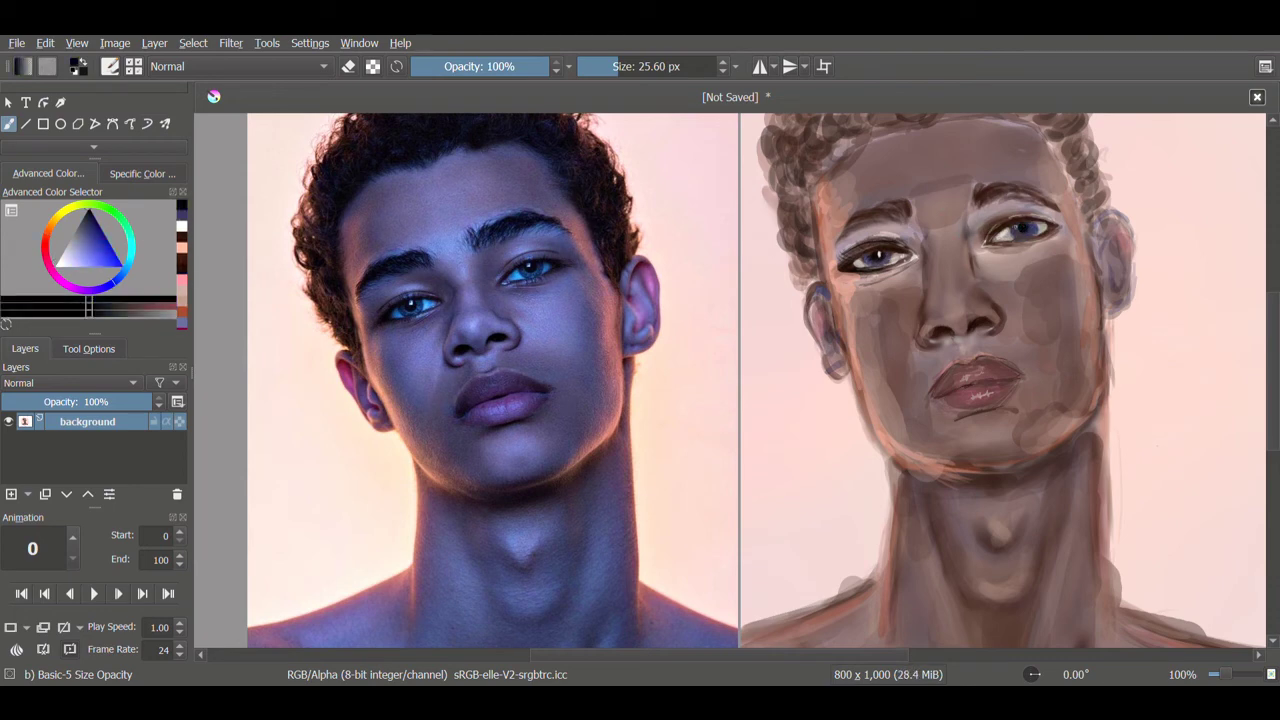
pyautogui.click(1030, 230)
pyautogui.moveTo(1050, 216); pyautogui.dragTo(1018, 215)
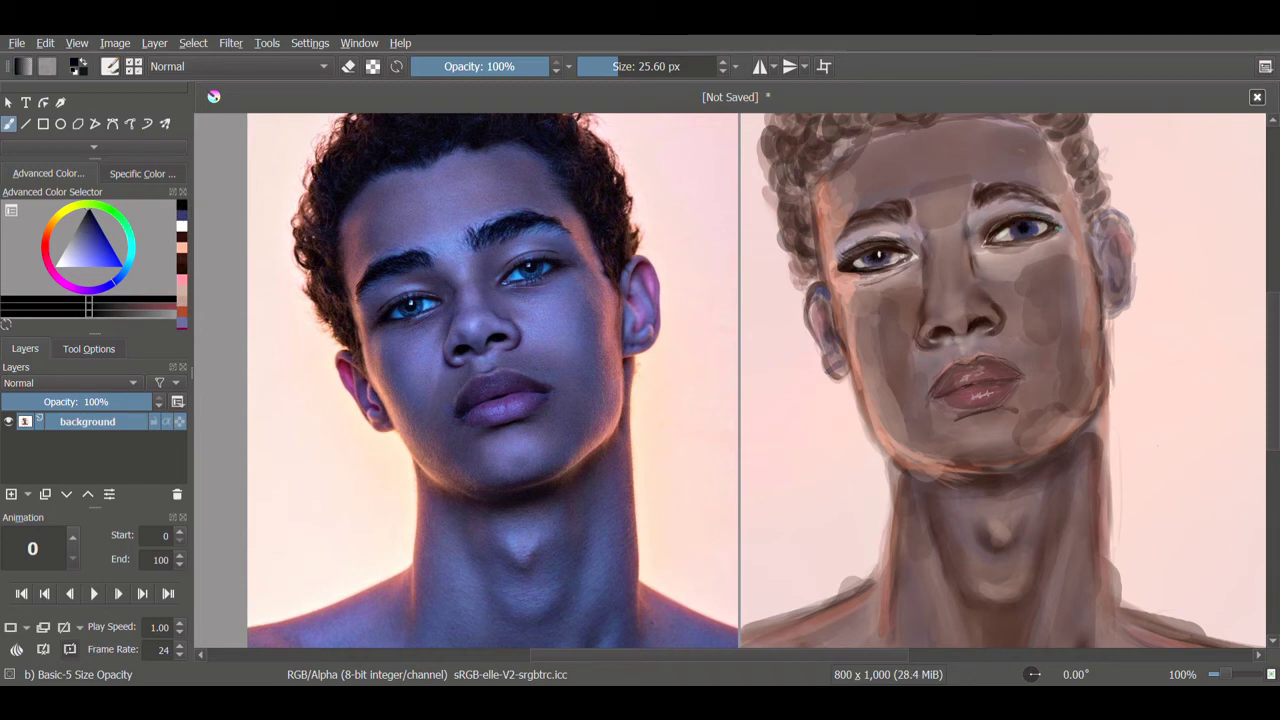
# - Brighten the right eye's iris with white and blue
pyautogui.click(182, 210)
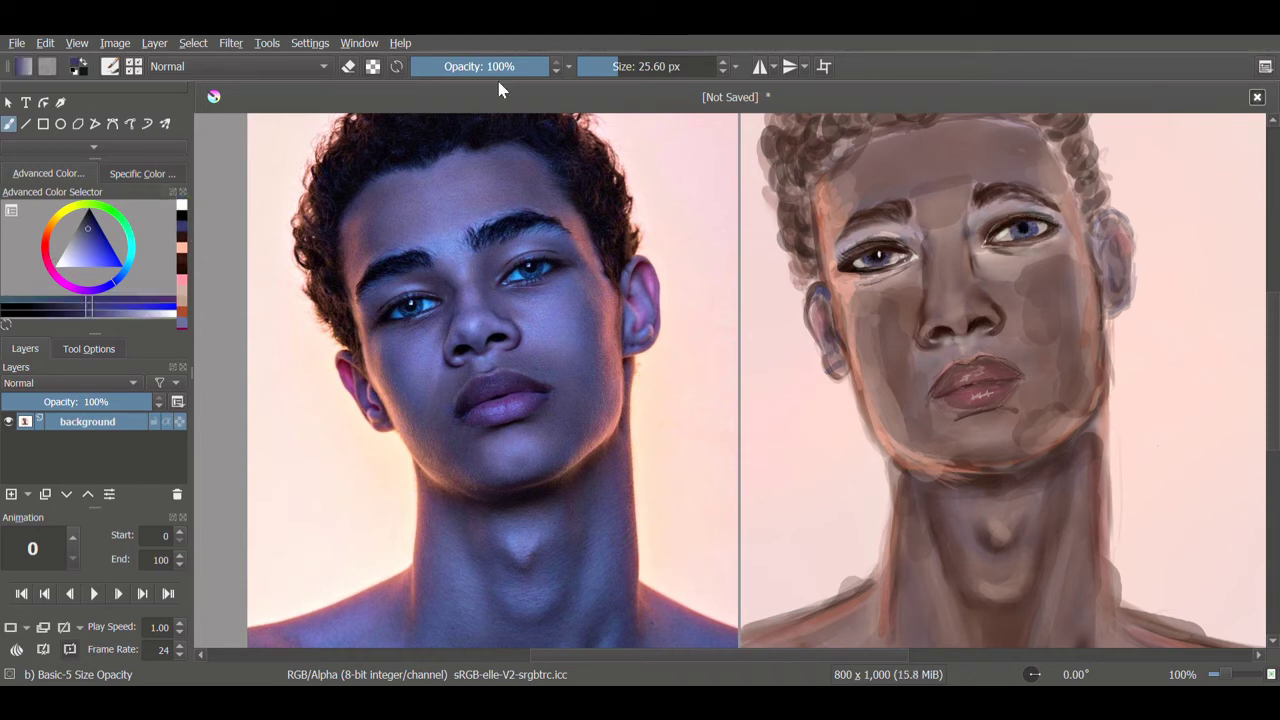
pyautogui.keyDown('ctrl'); pyautogui.click(653, 245); pyautogui.keyUp('ctrl')
pyautogui.moveTo(1012, 234)
pyautogui.mouseDown()
pyautogui.moveTo(1044, 224)
pyautogui.moveTo(1026, 222)
pyautogui.mouseUp()
pyautogui.keyDown('ctrl'); pyautogui.click(1020, 230); pyautogui.keyUp('ctrl')
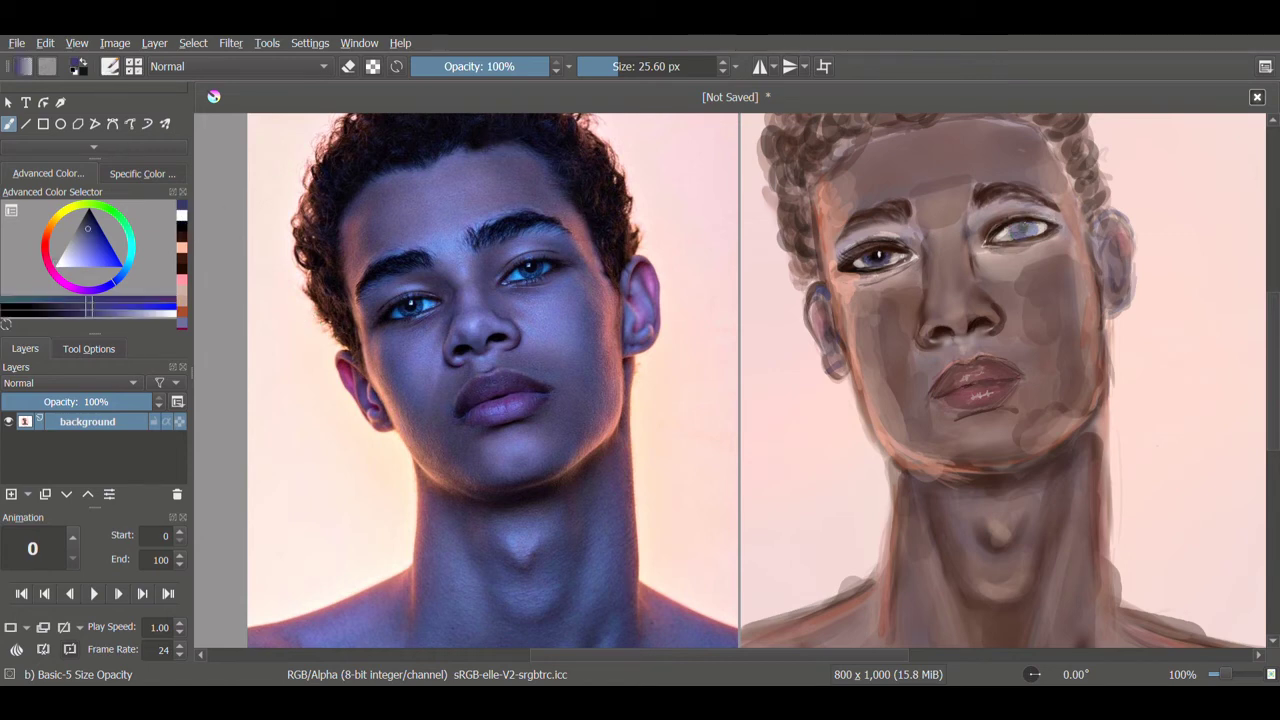
pyautogui.click(183, 265)
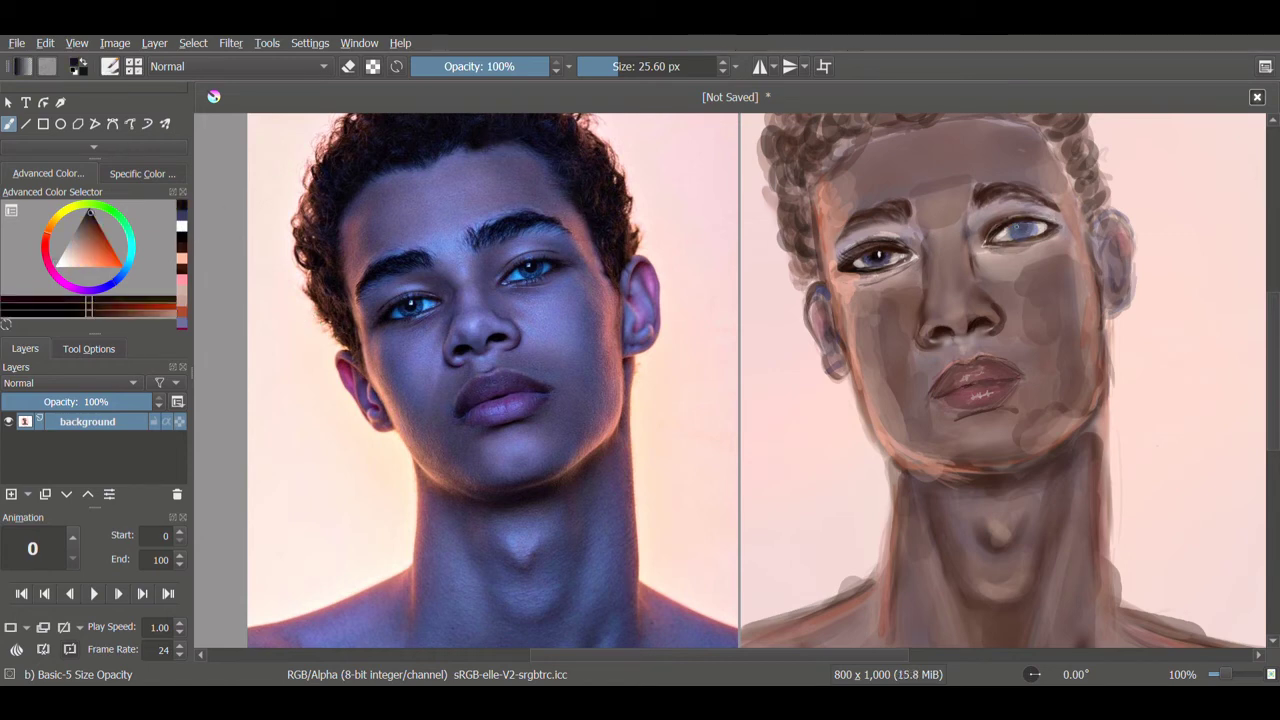
pyautogui.keyDown('ctrl'); pyautogui.click(296, 328); pyautogui.keyUp('ctrl')
# - Deepen the right eye's blue iris and paint a small black pupil in it with the brush at 4.84 px
pyautogui.press('+')
pyautogui.press('+')
pyautogui.moveTo(1180, 250); pyautogui.dragTo(750, 479)
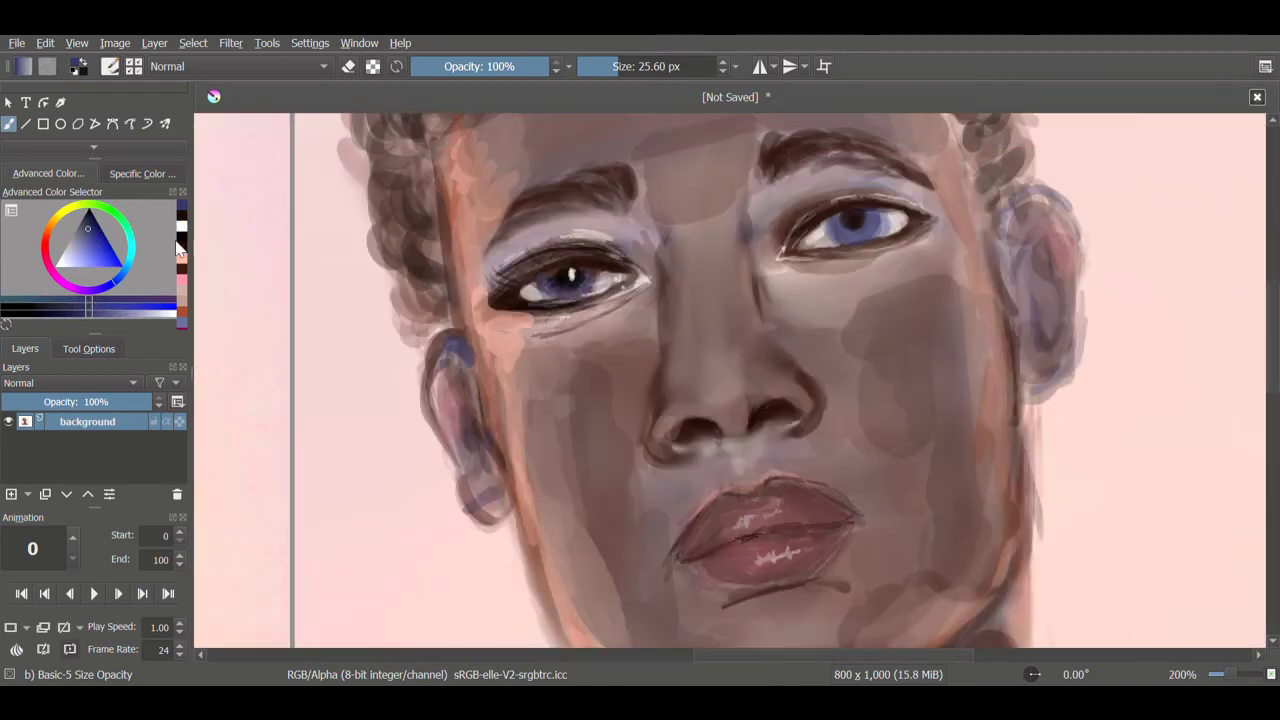
pyautogui.keyDown('ctrl'); pyautogui.click(850, 300); pyautogui.keyUp('ctrl')
pyautogui.press('[')
pyautogui.press('[')
pyautogui.press('[')
pyautogui.press('[')
pyautogui.press('[')
pyautogui.keyDown('ctrl'); pyautogui.click(855, 221); pyautogui.keyUp('ctrl')
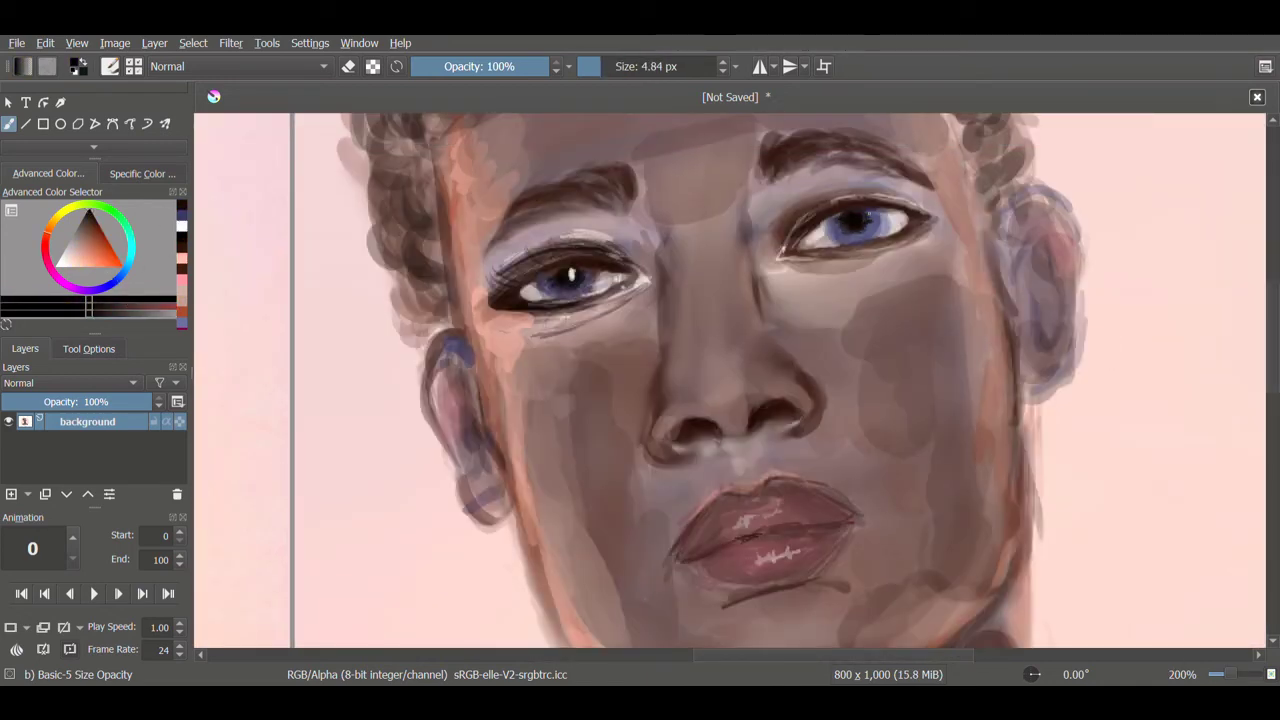
# - Refine the right eye's blue iris, add a white highlight to its pupil and darken its lash lines with black
pyautogui.keyDown('ctrl'); pyautogui.click(850, 228); pyautogui.keyUp('ctrl')
pyautogui.keyDown('ctrl'); pyautogui.click(835, 230); pyautogui.keyUp('ctrl')
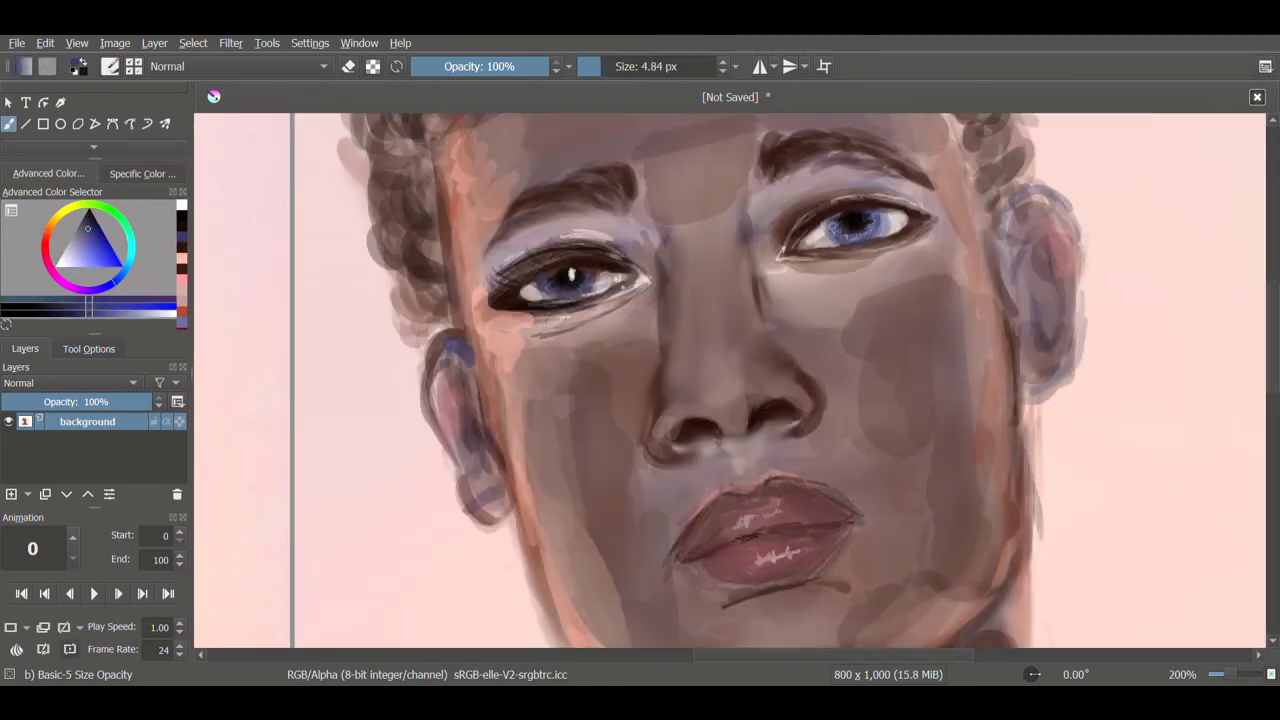
pyautogui.click(85, 305)
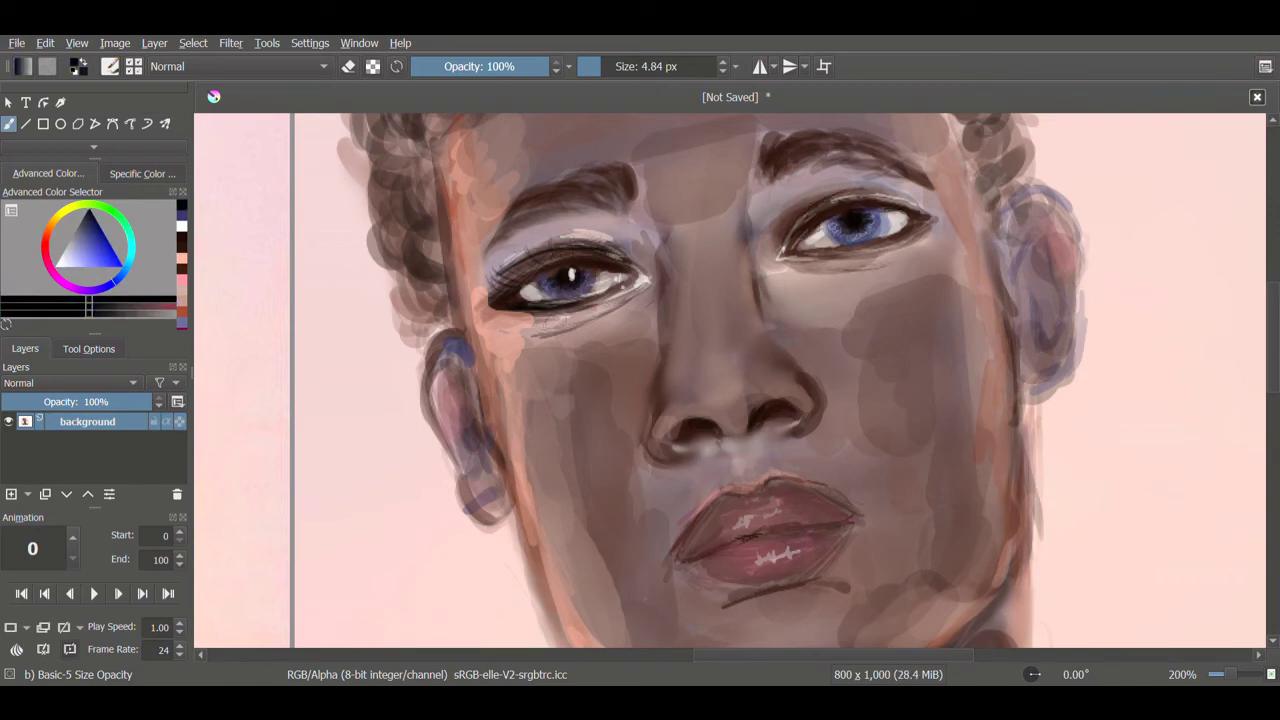
pyautogui.moveTo(331, 211); pyautogui.dragTo(269, 211)
pyautogui.click(789, 220)
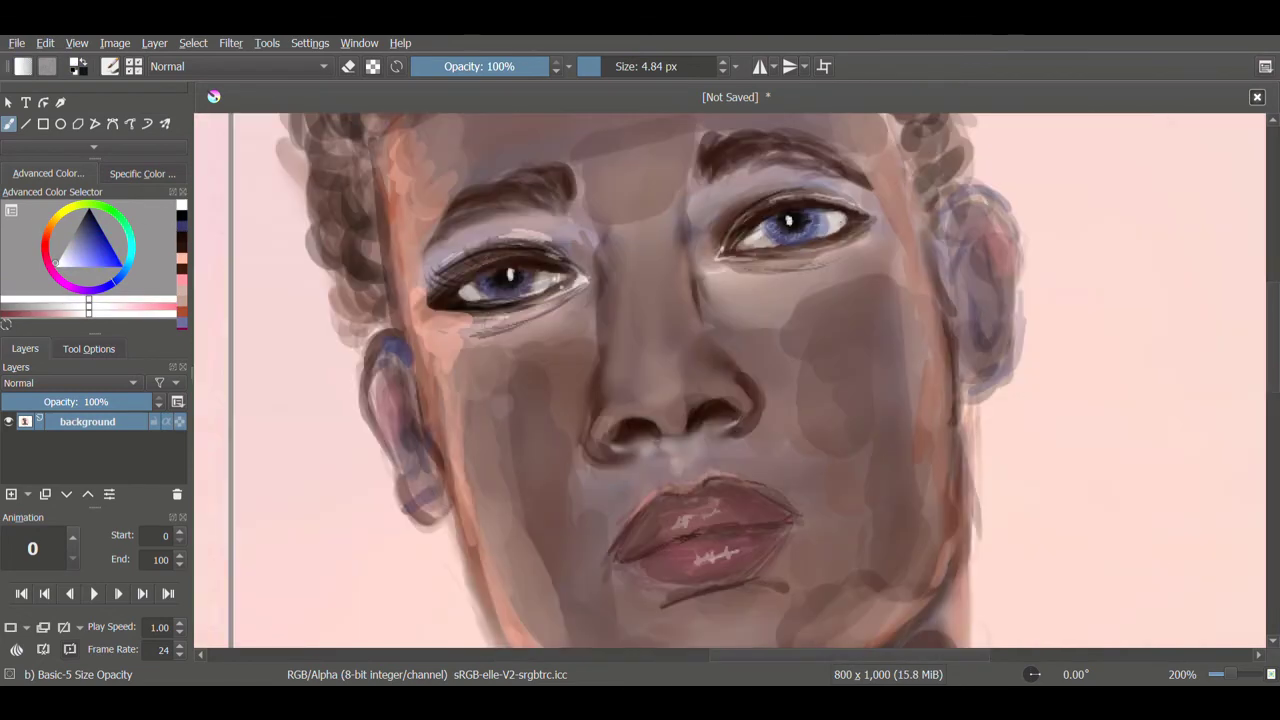
pyautogui.keyDown('ctrl'); pyautogui.click(793, 205); pyautogui.keyUp('ctrl')
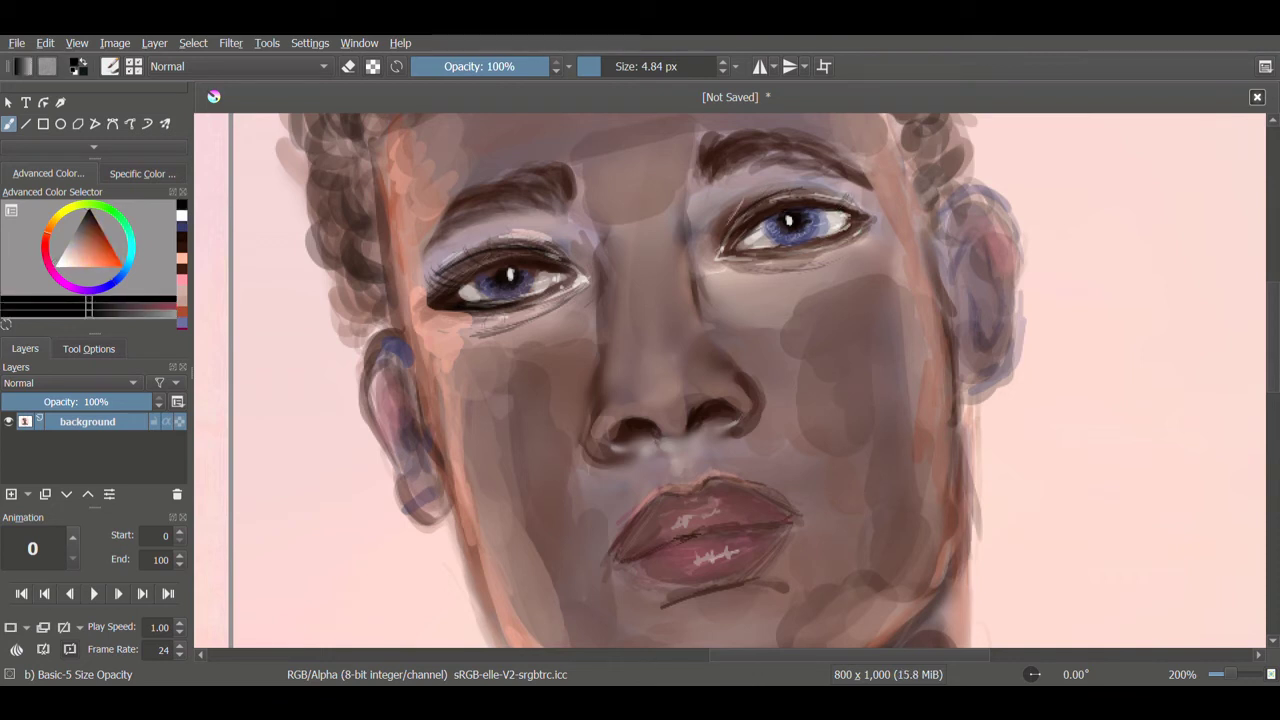
# - Enlarge the brush to 33.91 px and lighten the outer corner of the left eye with white
pyautogui.press(']')
pyautogui.press(']')
pyautogui.press(']')
pyautogui.press(']')
pyautogui.press(']')
pyautogui.press(']')
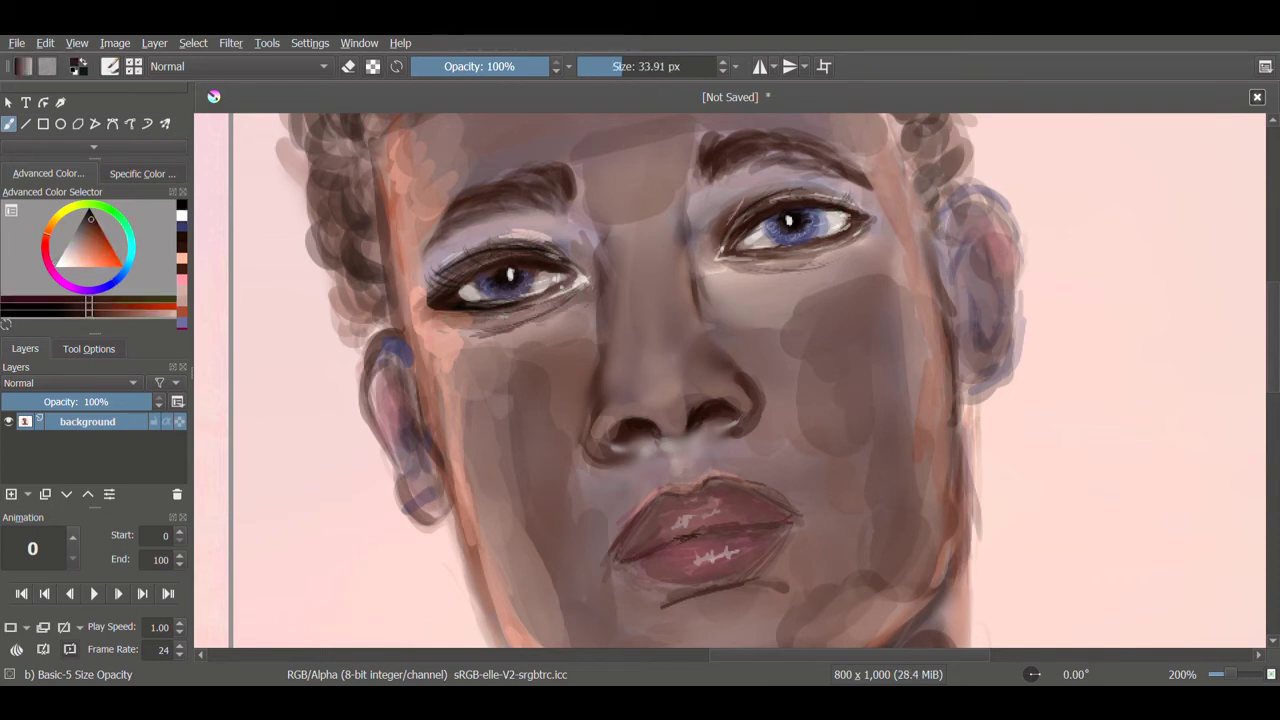
pyautogui.keyDown('ctrl'); pyautogui.click(445, 300); pyautogui.keyUp('ctrl')
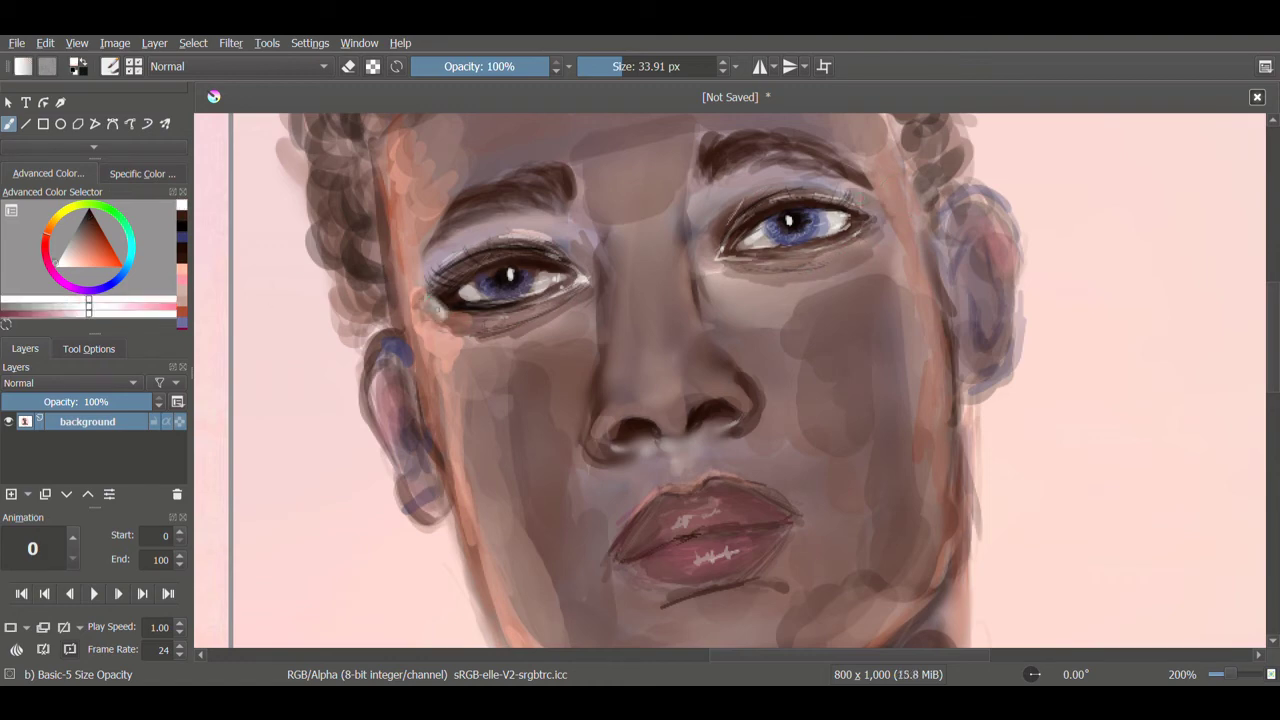
# - Soften the skin around the left eye with the Blender Blur brush at 25.60 px
pyautogui.scroll(-4, 1220, 668)
pyautogui.scroll(3, 1220, 668)
pyautogui.moveTo(966, 655); pyautogui.dragTo(852, 603)
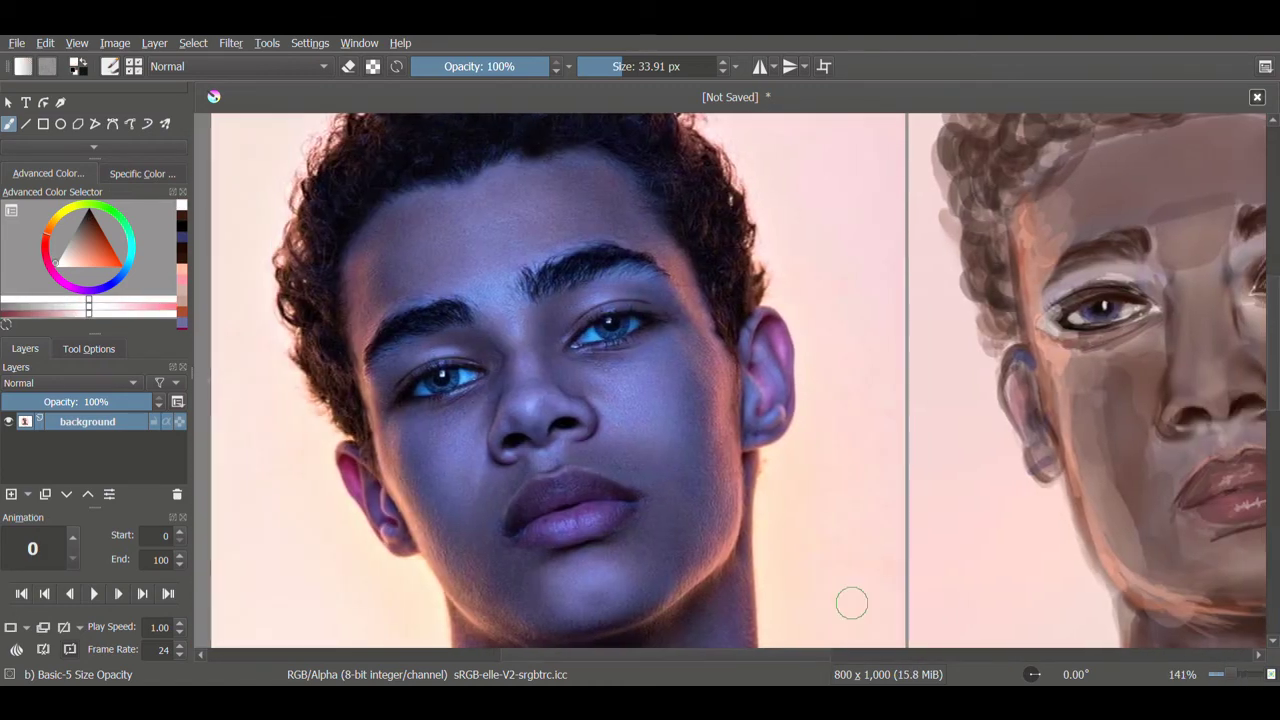
pyautogui.press('/')
pyautogui.moveTo(1040, 345); pyautogui.dragTo(1140, 330)
pyautogui.moveTo(1060, 285); pyautogui.dragTo(1110, 325)
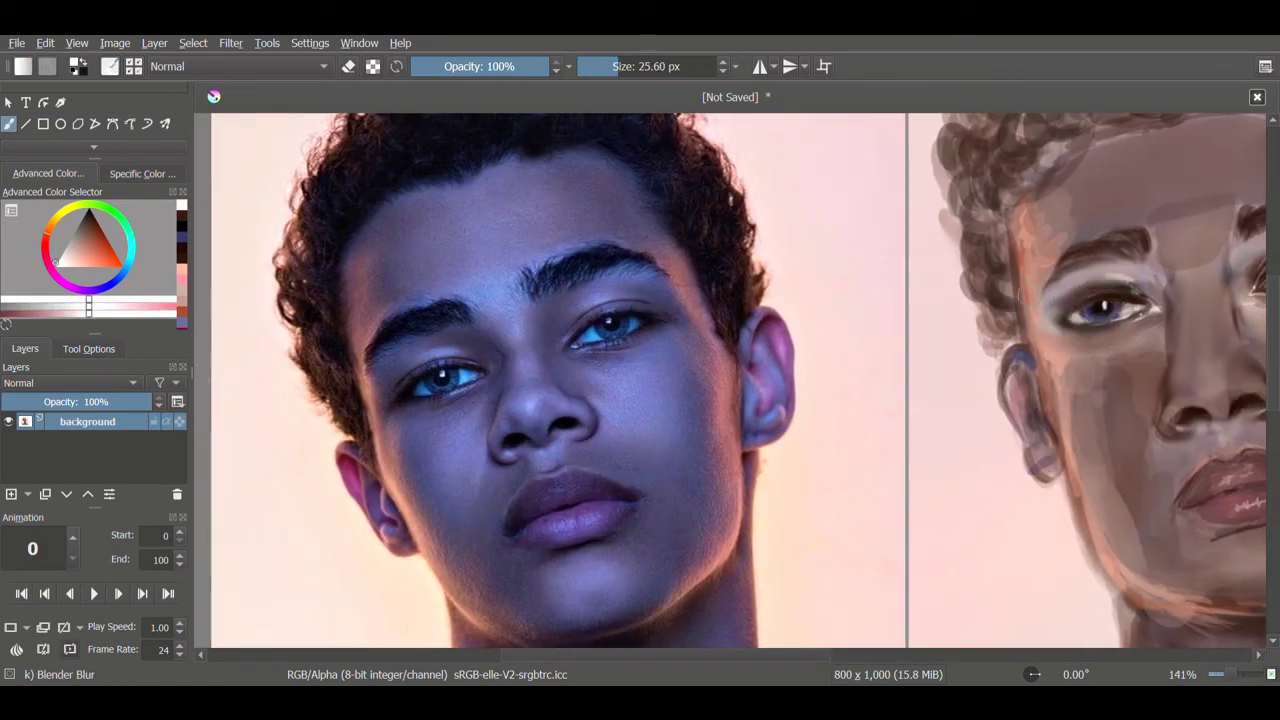
# - Blend the hard-edged shading on the cheeks, forehead, nose bridge, mouth area and chin into smooth skin
pyautogui.moveTo(1058, 380); pyautogui.dragTo(1058, 402)
pyautogui.moveTo(1070, 448); pyautogui.dragTo(810, 420)
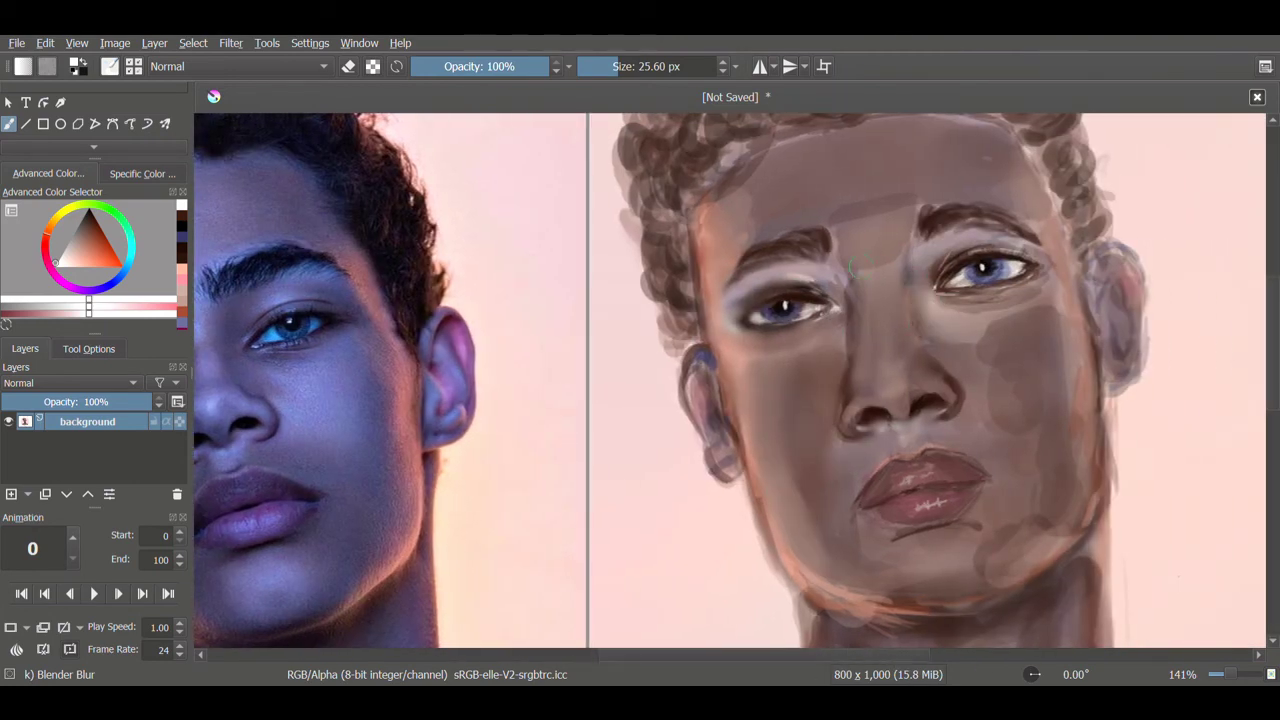
pyautogui.moveTo(950, 258)
pyautogui.mouseDown()
pyautogui.moveTo(1020, 280)
pyautogui.moveTo(1050, 310)
pyautogui.moveTo(1015, 315)
pyautogui.moveTo(994, 478)
pyautogui.mouseUp()
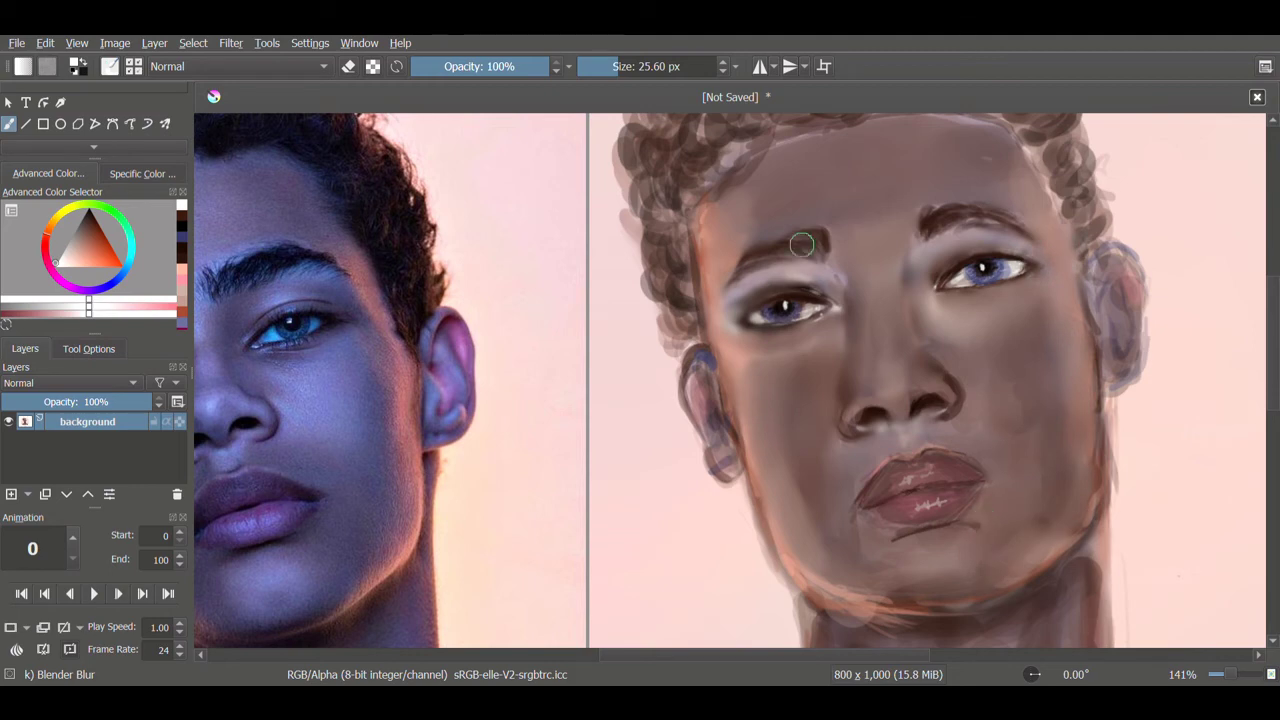
pyautogui.scroll(-5, 1190, 386)
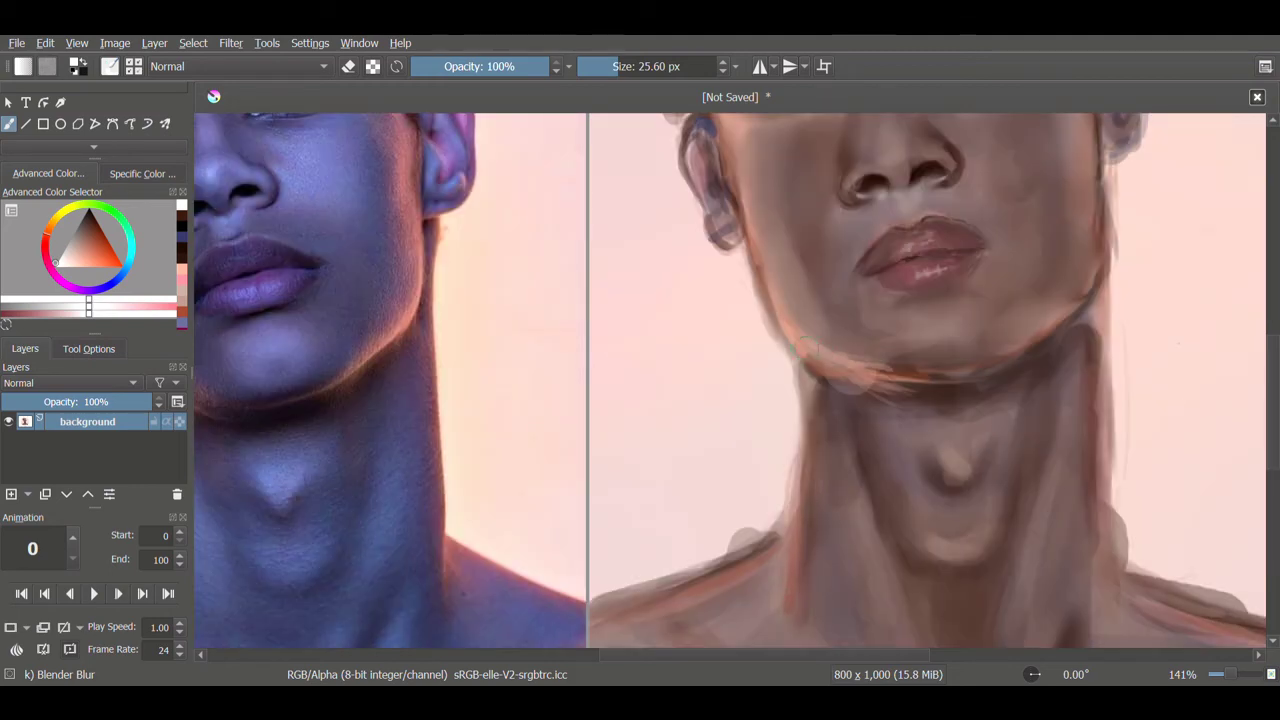
pyautogui.press('1')
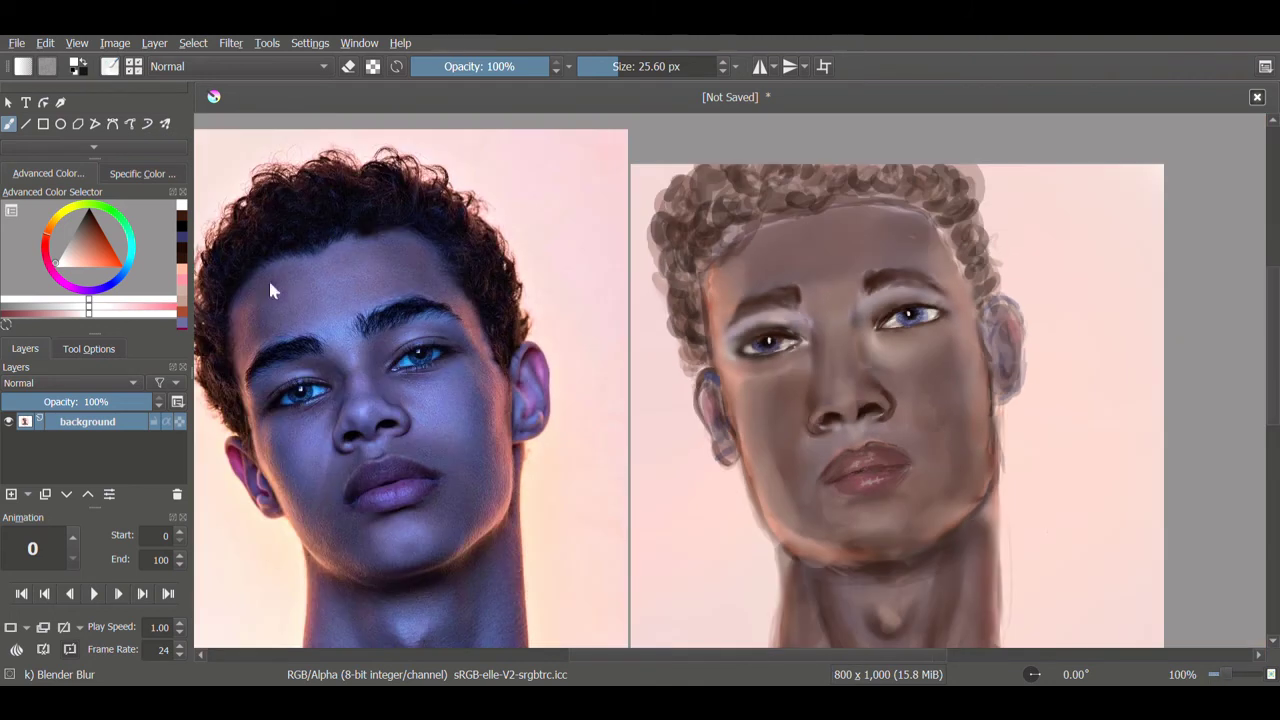
# - Darken the creases around both eyes and the sides of the nose with black, using Basic-5 Size Opacity at 33.91 px
pyautogui.press('/')
pyautogui.press('d')
pyautogui.moveTo(748, 338); pyautogui.dragTo(790, 330)
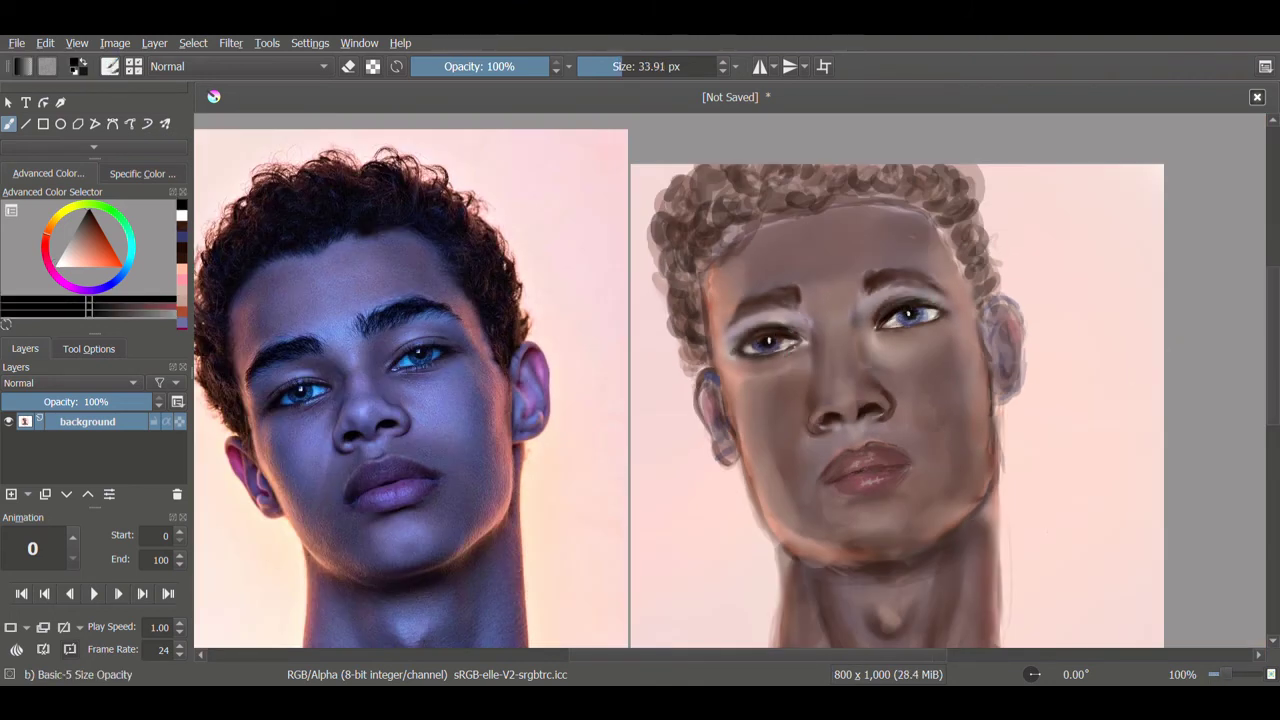
pyautogui.moveTo(886, 343); pyautogui.dragTo(920, 335)
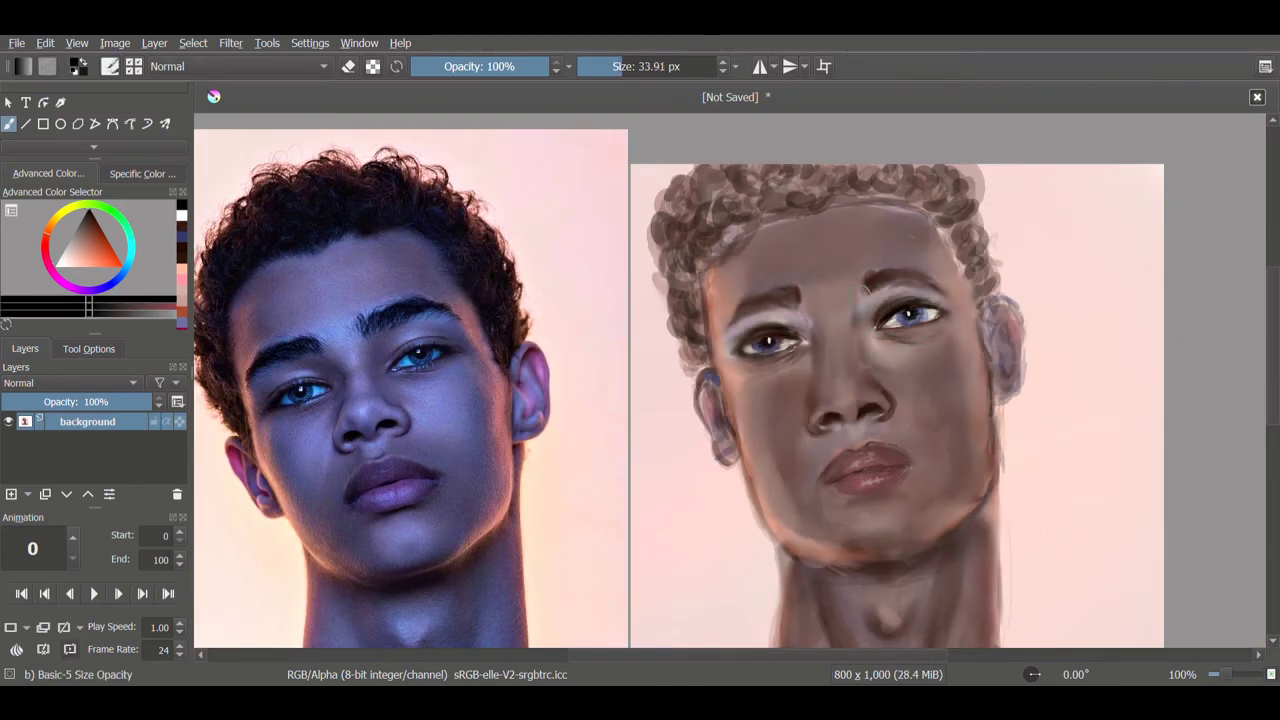
pyautogui.moveTo(812, 315)
pyautogui.mouseDown()
pyautogui.moveTo(814, 410)
pyautogui.moveTo(828, 372)
pyautogui.moveTo(892, 396)
pyautogui.mouseUp()
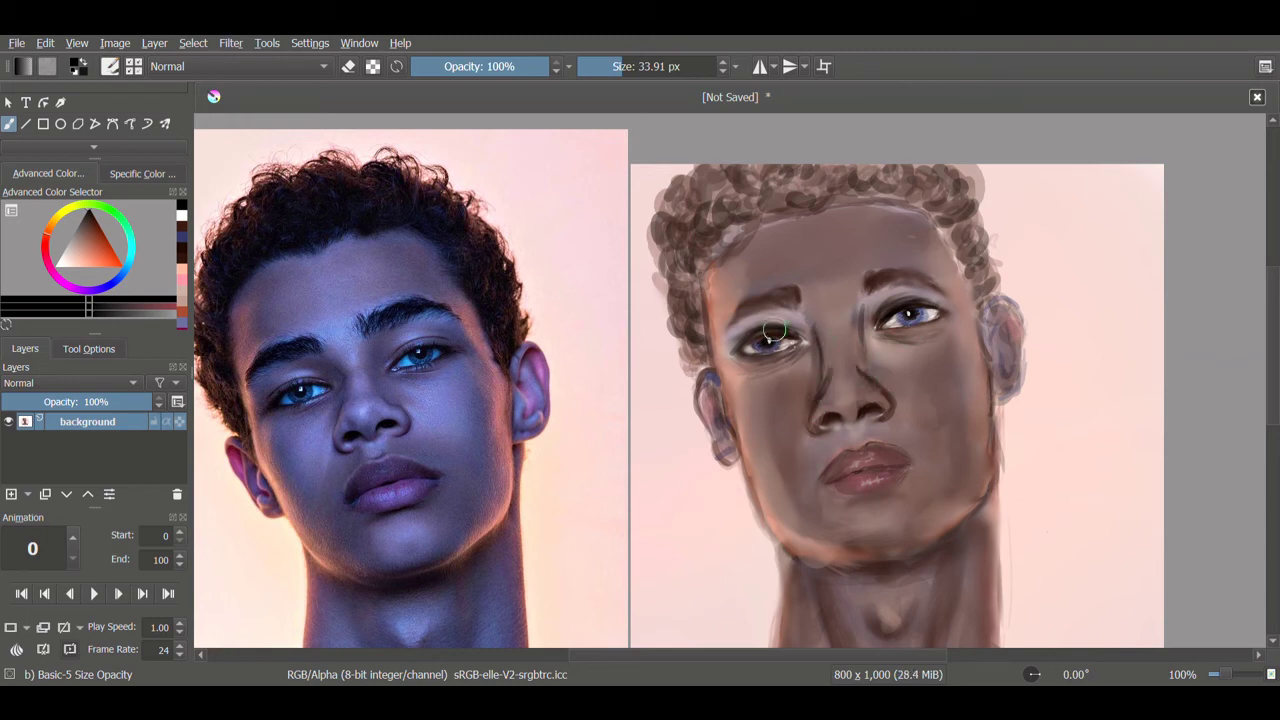
# - Rework the left eye's lids and soften the pale highlight on the nose with Blender Blur at 25.60 px
pyautogui.moveTo(775, 330)
pyautogui.mouseDown()
pyautogui.moveTo(790, 325)
pyautogui.moveTo(740, 345)
pyautogui.mouseUp()
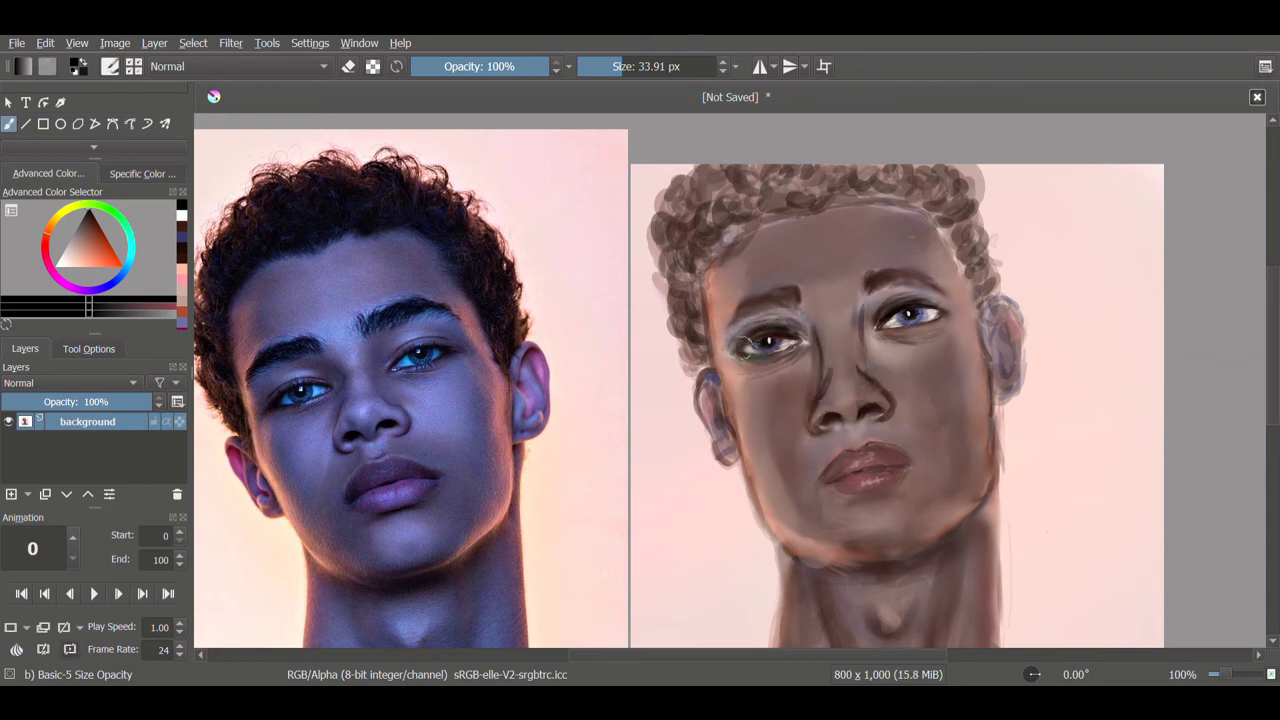
pyautogui.keyDown('ctrl'); pyautogui.click(752, 346); pyautogui.keyUp('ctrl')
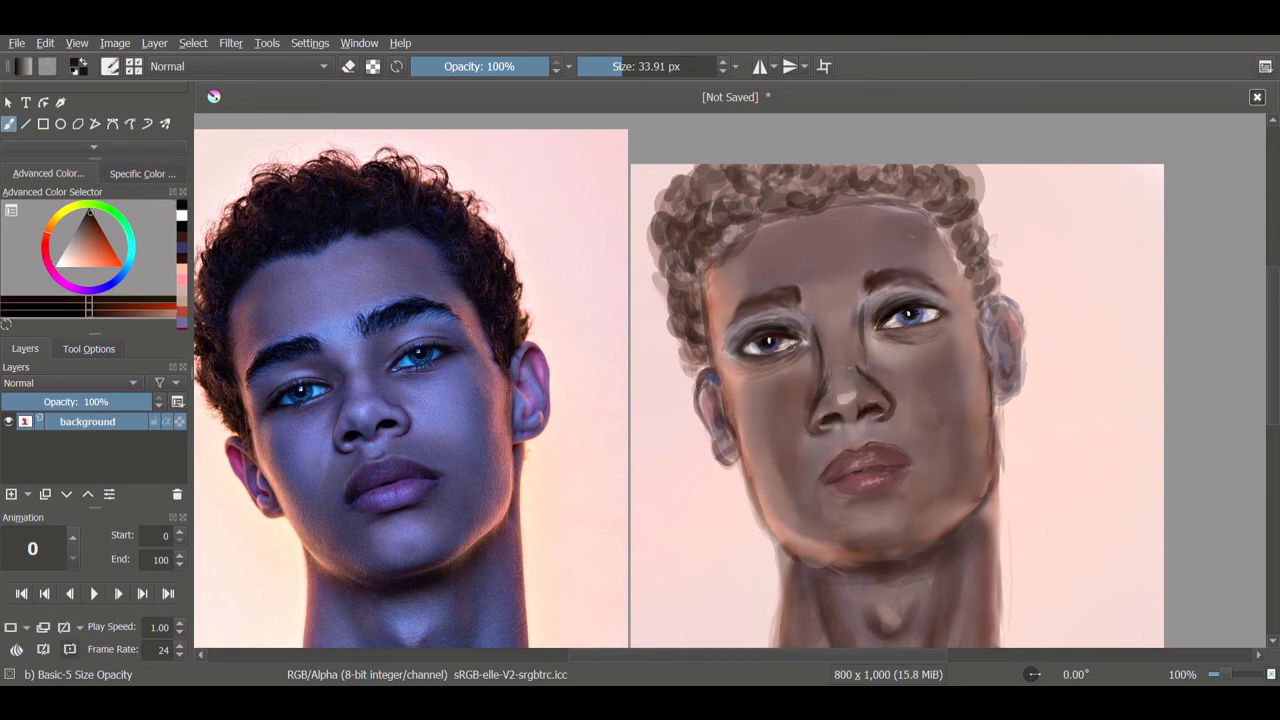
pyautogui.keyDown('ctrl'); pyautogui.click(838, 375); pyautogui.keyUp('ctrl')
pyautogui.press('/')
pyautogui.moveTo(855, 356); pyautogui.dragTo(850, 361)
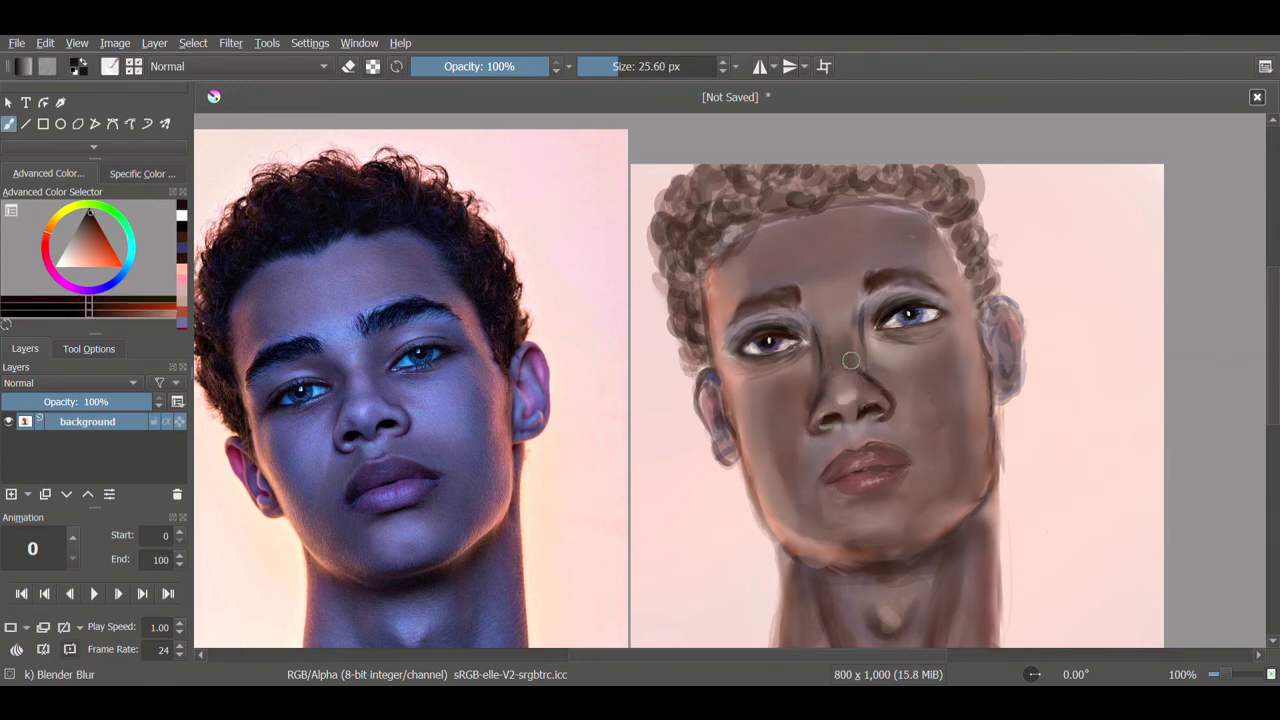
# - Darken both eyebrows with black strokes using the 33.91 px Basic-5 Size Opacity brush
pyautogui.scroll(-1, 800, 380)
pyautogui.press('/')
pyautogui.moveTo(800, 250); pyautogui.dragTo(742, 262)
pyautogui.moveTo(869, 239); pyautogui.dragTo(921, 236)
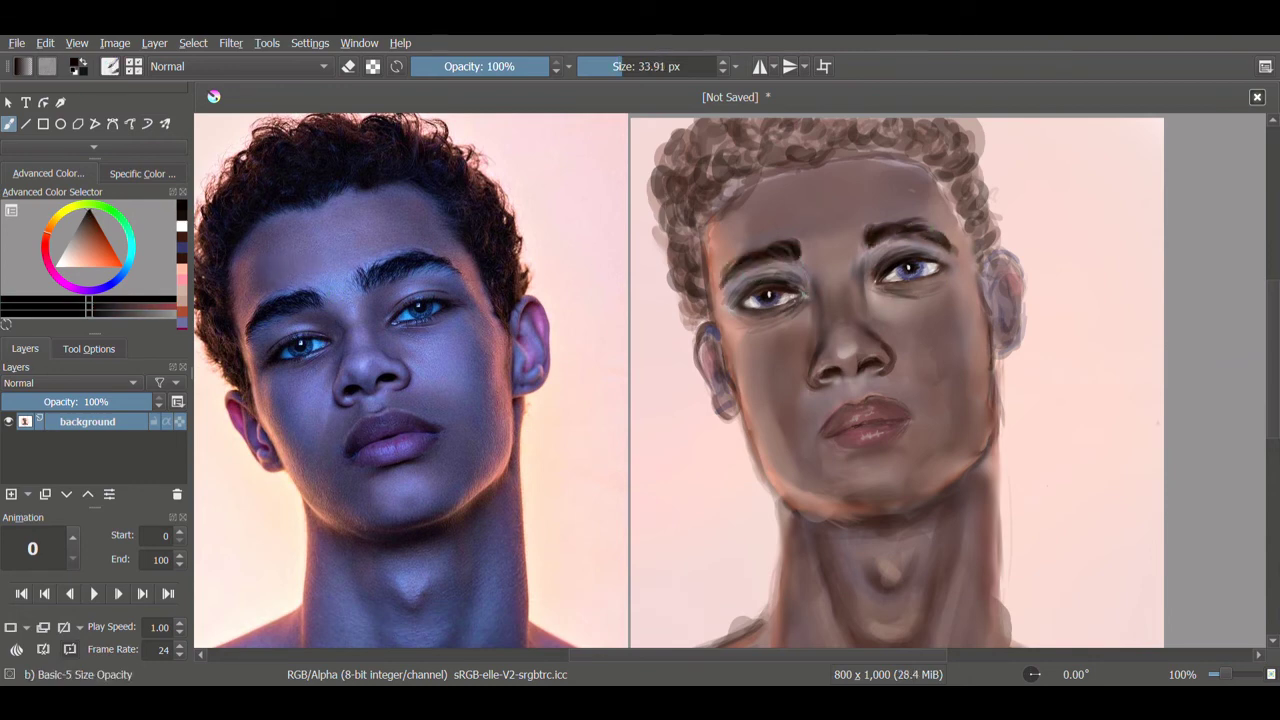
# - Paint black curls through the hair across the top and down both sides of the head
pyautogui.moveTo(740, 152)
pyautogui.mouseDown()
pyautogui.moveTo(700, 200)
pyautogui.moveTo(700, 330)
pyautogui.moveTo(688, 232)
pyautogui.moveTo(742, 145)
pyautogui.moveTo(890, 132)
pyautogui.moveTo(945, 150)
pyautogui.mouseUp()
pyautogui.moveTo(977, 262)
pyautogui.mouseDown()
pyautogui.moveTo(751, 150)
pyautogui.moveTo(891, 140)
pyautogui.moveTo(644, 163)
pyautogui.moveTo(724, 200)
pyautogui.moveTo(756, 186)
pyautogui.moveTo(958, 203)
pyautogui.moveTo(731, 175)
pyautogui.moveTo(716, 131)
pyautogui.moveTo(860, 128)
pyautogui.mouseUp()
pyautogui.moveTo(950, 125)
pyautogui.mouseDown()
pyautogui.moveTo(985, 165)
pyautogui.moveTo(990, 230)
pyautogui.mouseUp()
pyautogui.scroll(-2, 990, 230)
pyautogui.moveTo(710, 280); pyautogui.dragTo(700, 320)
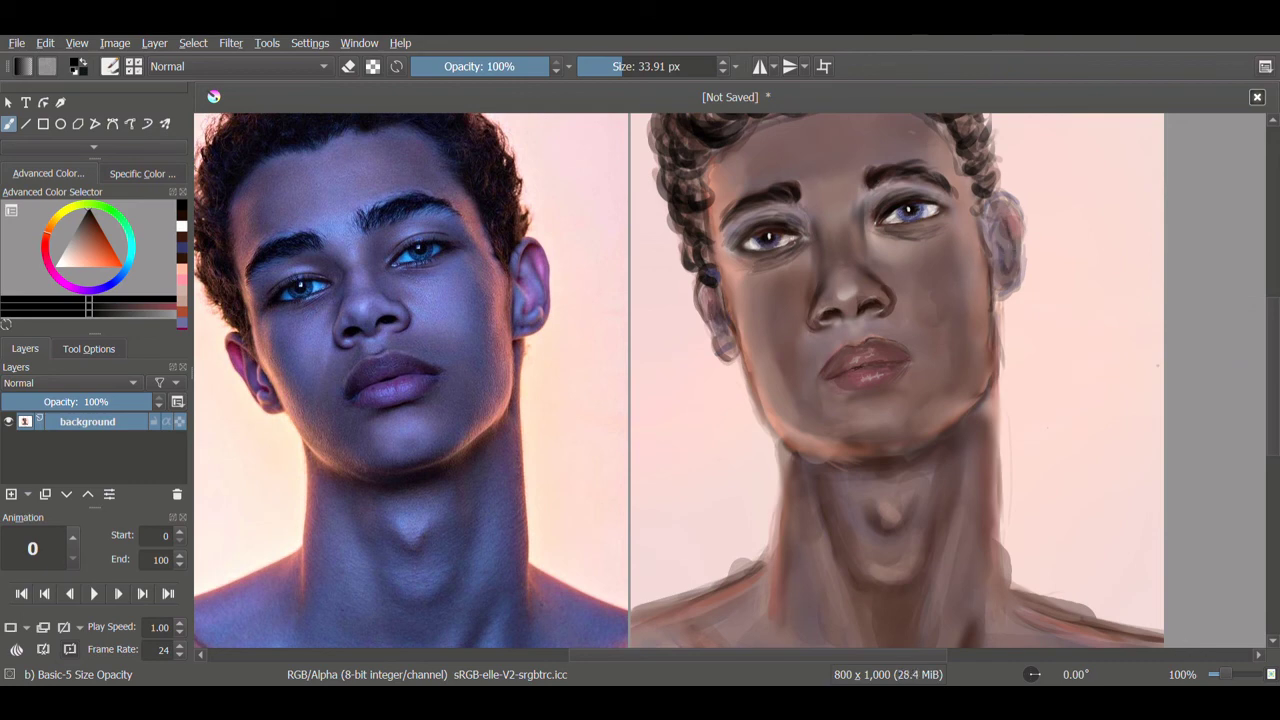
# - Define the right ear with black lines and paint pink tones inside the left ear
pyautogui.moveTo(990, 190); pyautogui.dragTo(1008, 285)
pyautogui.keyDown('ctrl'); pyautogui.click(715, 302); pyautogui.keyUp('ctrl')
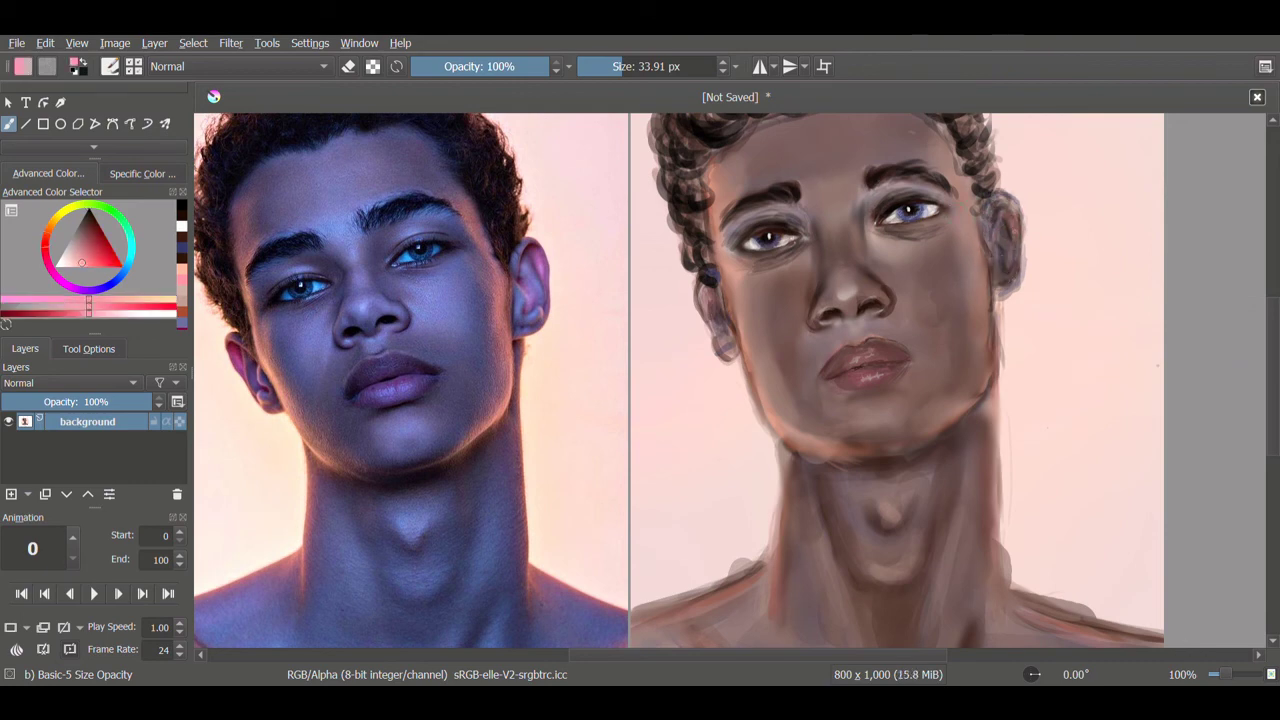
pyautogui.moveTo(710, 300)
pyautogui.mouseDown()
pyautogui.moveTo(712, 340)
pyautogui.moveTo(712, 326)
pyautogui.moveTo(730, 350)
pyautogui.mouseUp()
pyautogui.keyDown('ctrl'); pyautogui.click(714, 318); pyautogui.keyUp('ctrl')
# - Model the right ear's inner folds with light pink, reddish-brown and dark strokes
pyautogui.keyDown('ctrl'); pyautogui.click(1030, 230); pyautogui.keyUp('ctrl')
pyautogui.moveTo(1012, 225)
pyautogui.mouseDown()
pyautogui.moveTo(1005, 272)
pyautogui.moveTo(990, 186)
pyautogui.mouseUp()
pyautogui.keyDown('ctrl'); pyautogui.click(1010, 255); pyautogui.keyUp('ctrl')
pyautogui.moveTo(1015, 248); pyautogui.dragTo(1003, 272)
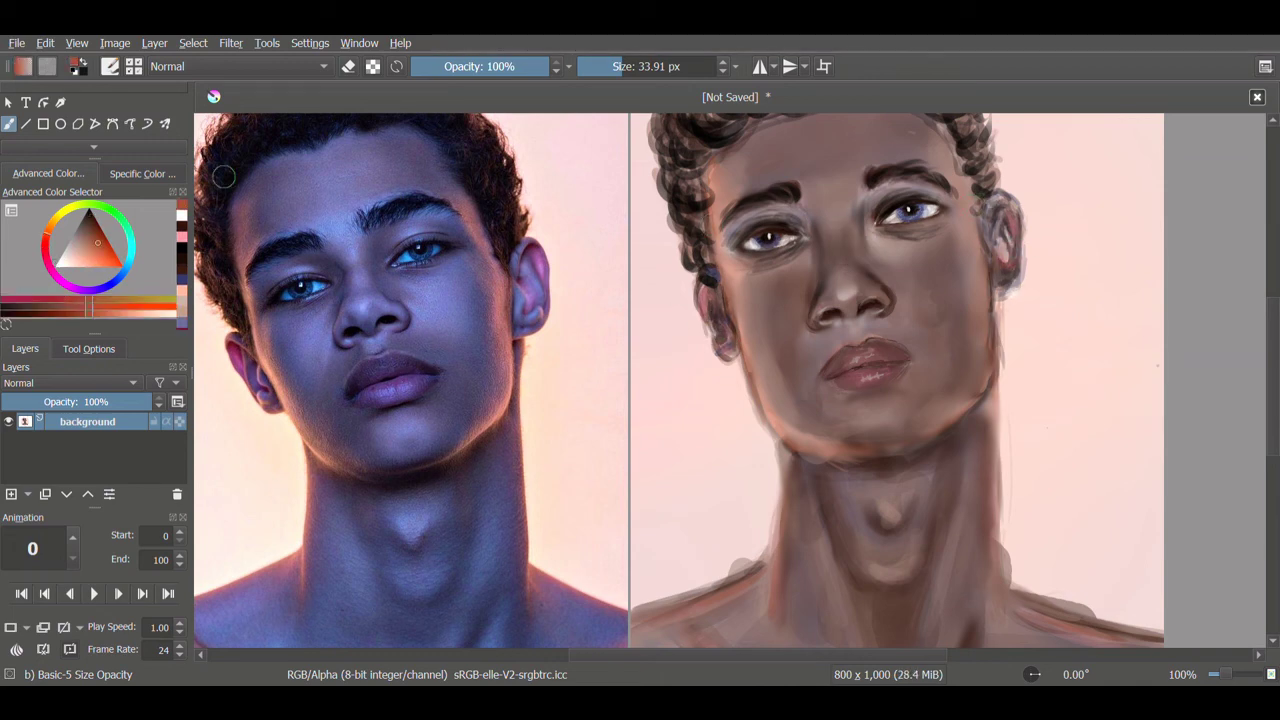
pyautogui.keyDown('ctrl'); pyautogui.click(1030, 230); pyautogui.keyUp('ctrl')
pyautogui.moveTo(1000, 212)
pyautogui.mouseDown()
pyautogui.moveTo(1016, 258)
pyautogui.moveTo(1002, 278)
pyautogui.moveTo(992, 198)
pyautogui.moveTo(1004, 270)
pyautogui.mouseUp()
# - Strengthen the contours of both shoulders and the sides of the neck with dark brown strokes
pyautogui.moveTo(640, 570); pyautogui.dragTo(775, 492)
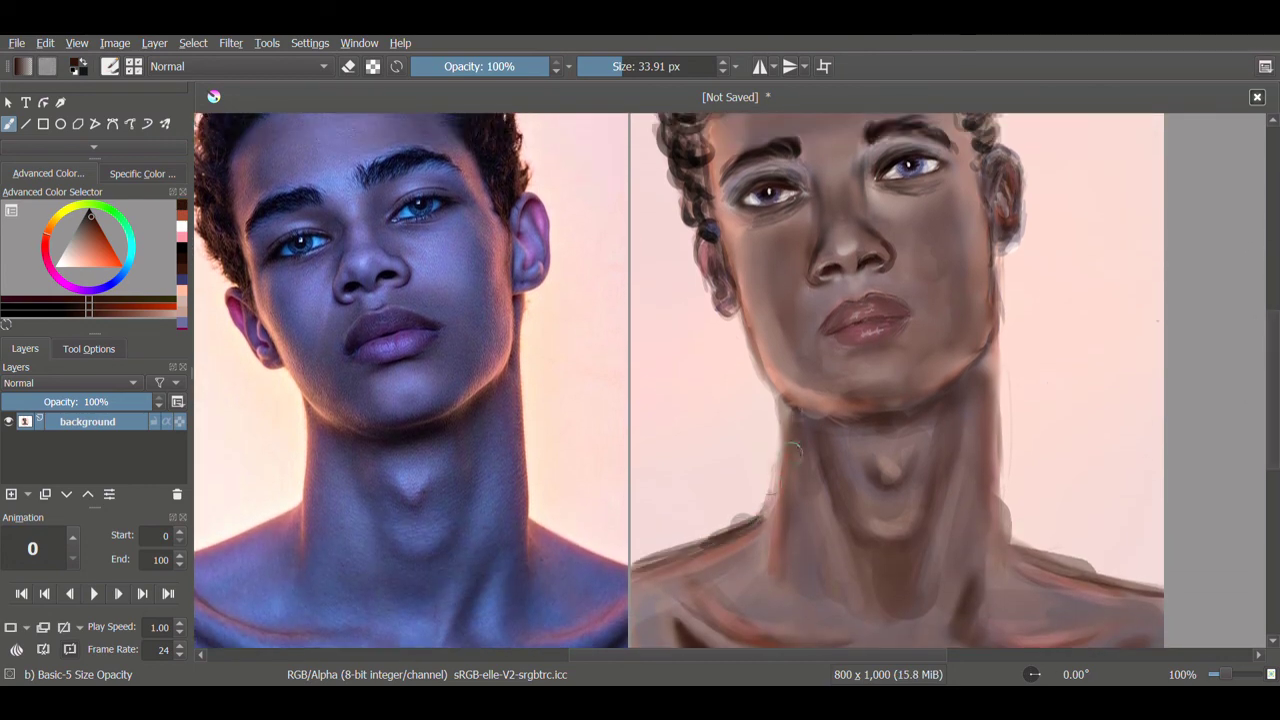
pyautogui.moveTo(792, 442); pyautogui.dragTo(788, 522)
pyautogui.moveTo(986, 400); pyautogui.dragTo(984, 566)
pyautogui.moveTo(1032, 578); pyautogui.dragTo(1090, 590)
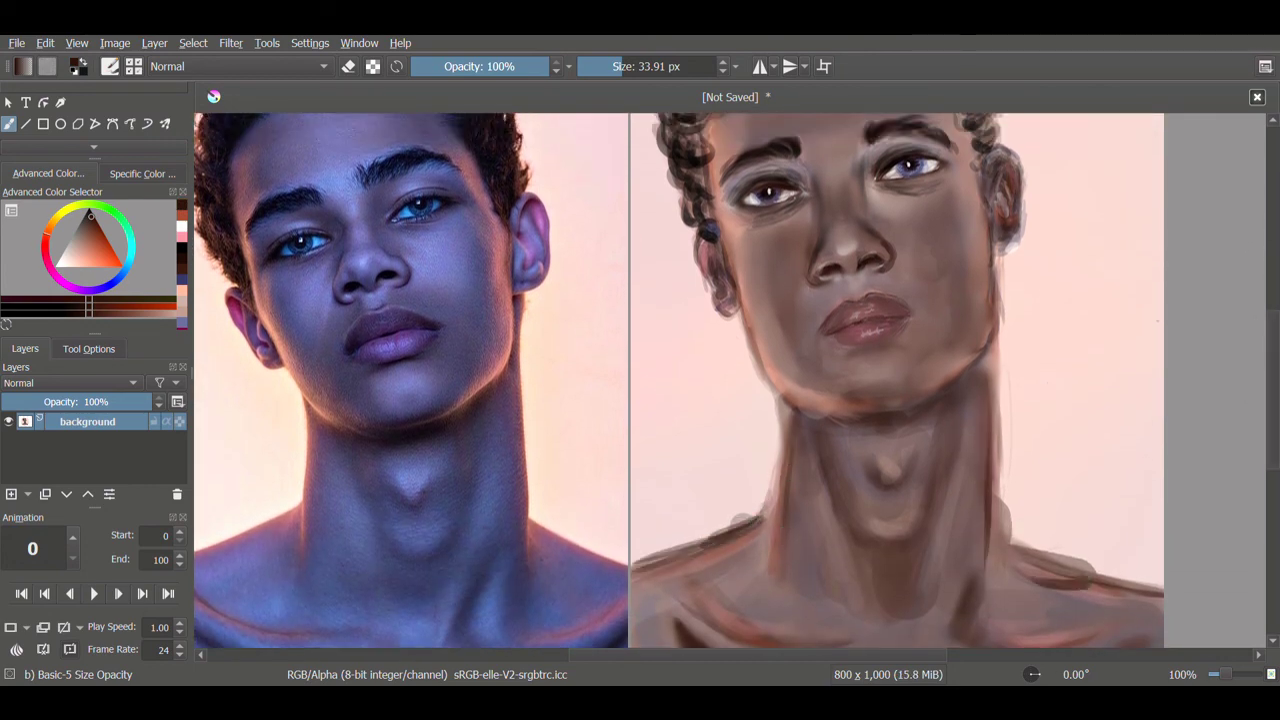
pyautogui.moveTo(995, 520); pyautogui.dragTo(1150, 584)
# - Paint a peach rim light down both outer edges of the face
pyautogui.scroll(-2, 896, 380)
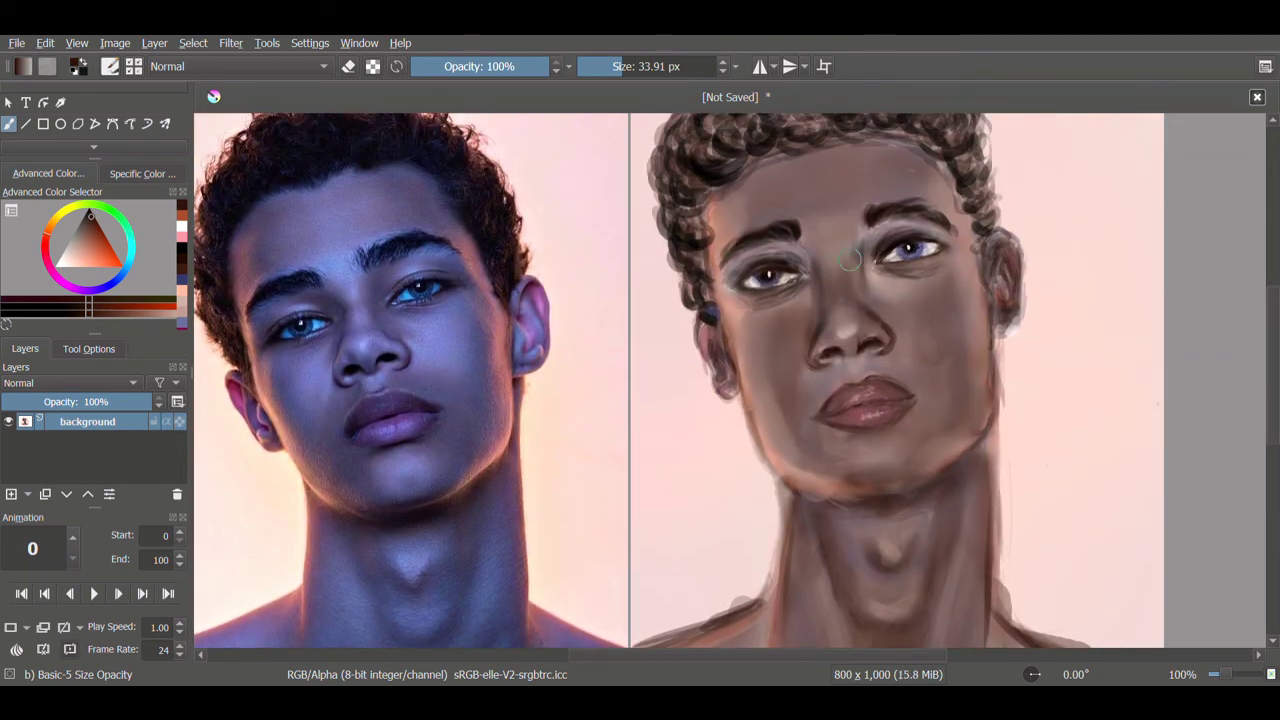
pyautogui.keyDown('ctrl'); pyautogui.click(745, 250); pyautogui.keyUp('ctrl')
pyautogui.moveTo(730, 262)
pyautogui.mouseDown()
pyautogui.moveTo(792, 268)
pyautogui.moveTo(736, 356)
pyautogui.mouseUp()
pyautogui.moveTo(970, 190)
pyautogui.mouseDown()
pyautogui.moveTo(976, 345)
pyautogui.moveTo(960, 470)
pyautogui.mouseUp()
# - Extend the peach rim light along both sides of the neck and onto the right shoulder
pyautogui.scroll(-3, 1017, 568)
pyautogui.moveTo(988, 412); pyautogui.dragTo(986, 534)
pyautogui.moveTo(778, 410); pyautogui.dragTo(772, 506)
pyautogui.moveTo(1017, 568); pyautogui.dragTo(1090, 556)
pyautogui.scroll(-3, 680, 380)
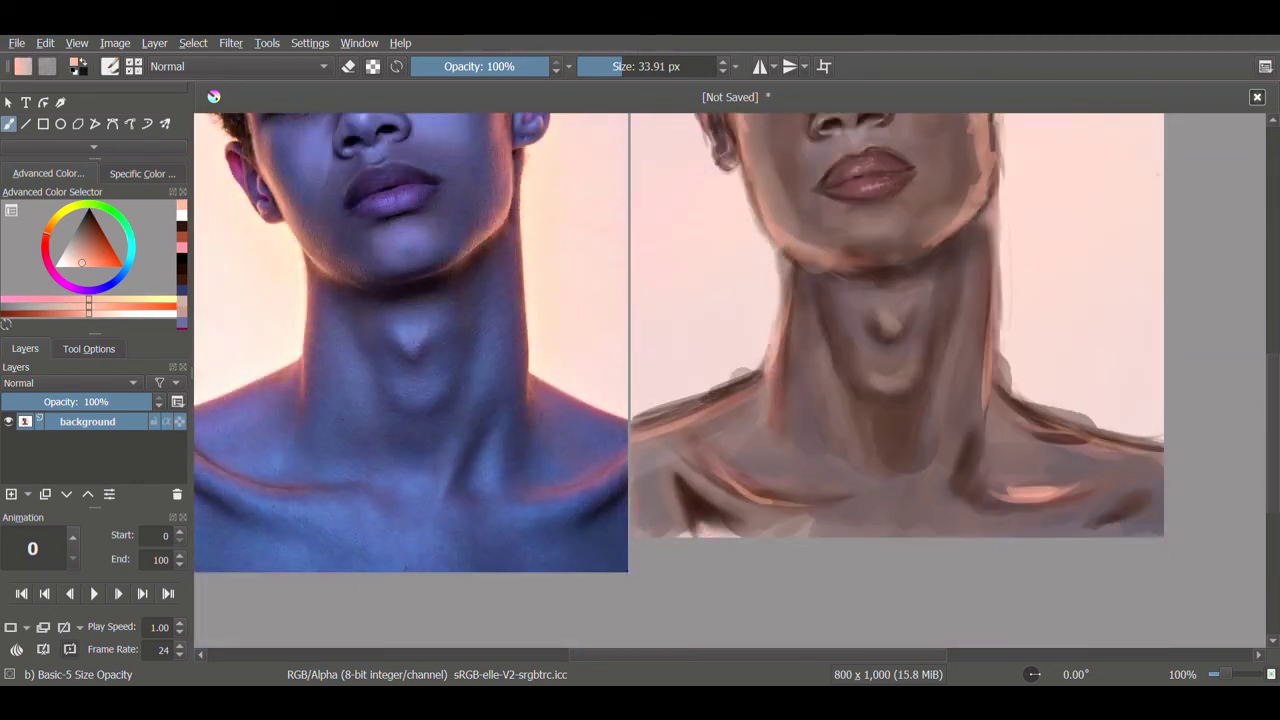
# - Add white highlights between the brows, on the nose and chin, and blend them with Blender Blur at 25.60 px
pyautogui.scroll(4, 680, 380)
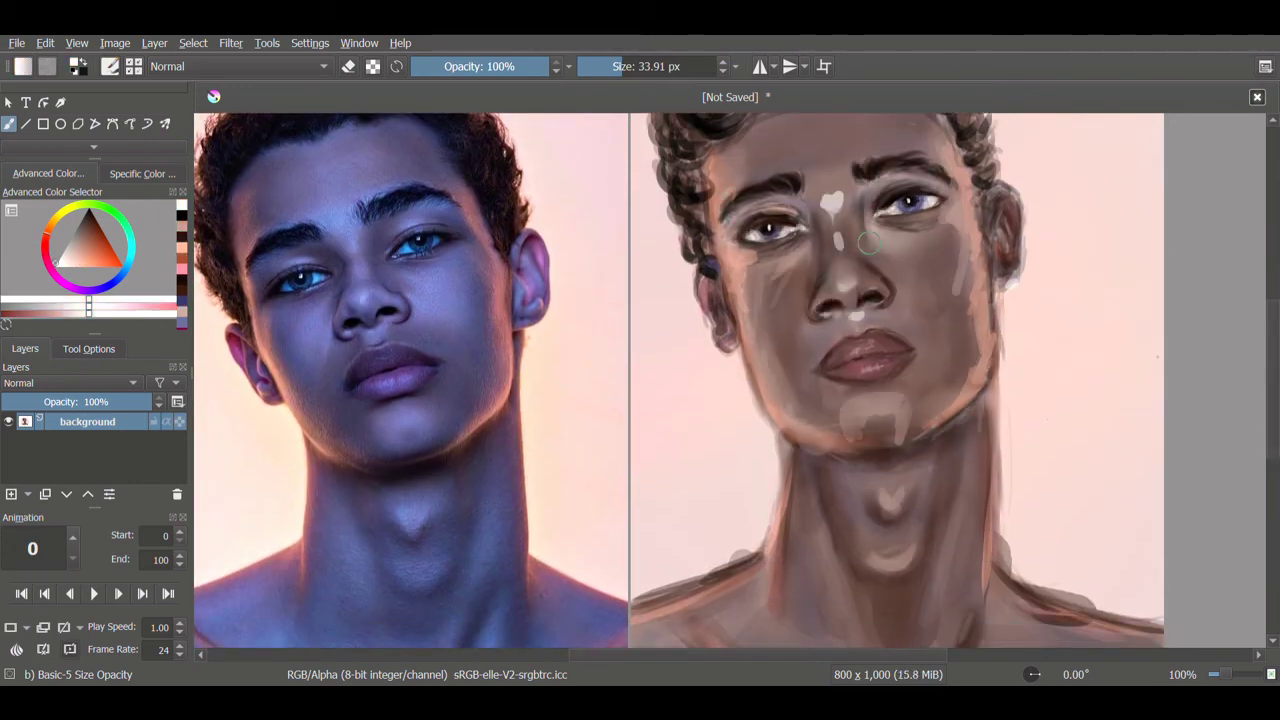
pyautogui.press('/')
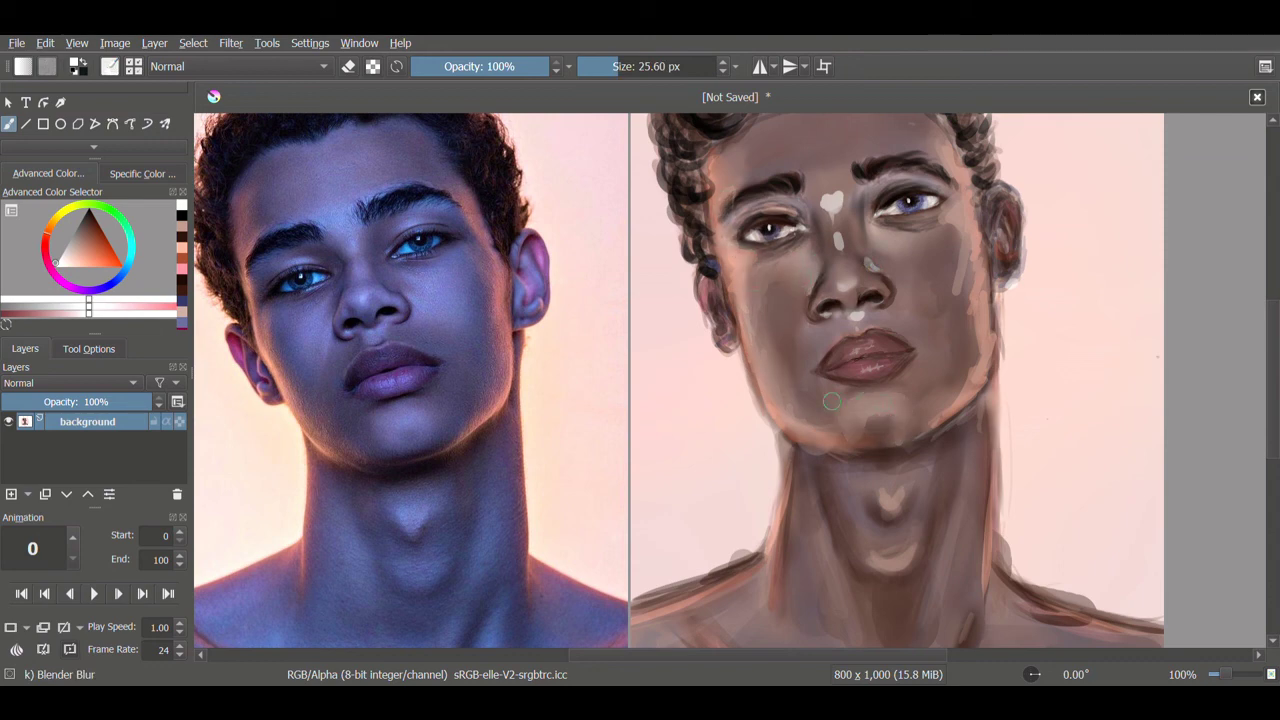
pyautogui.moveTo(830, 192); pyautogui.dragTo(842, 246)
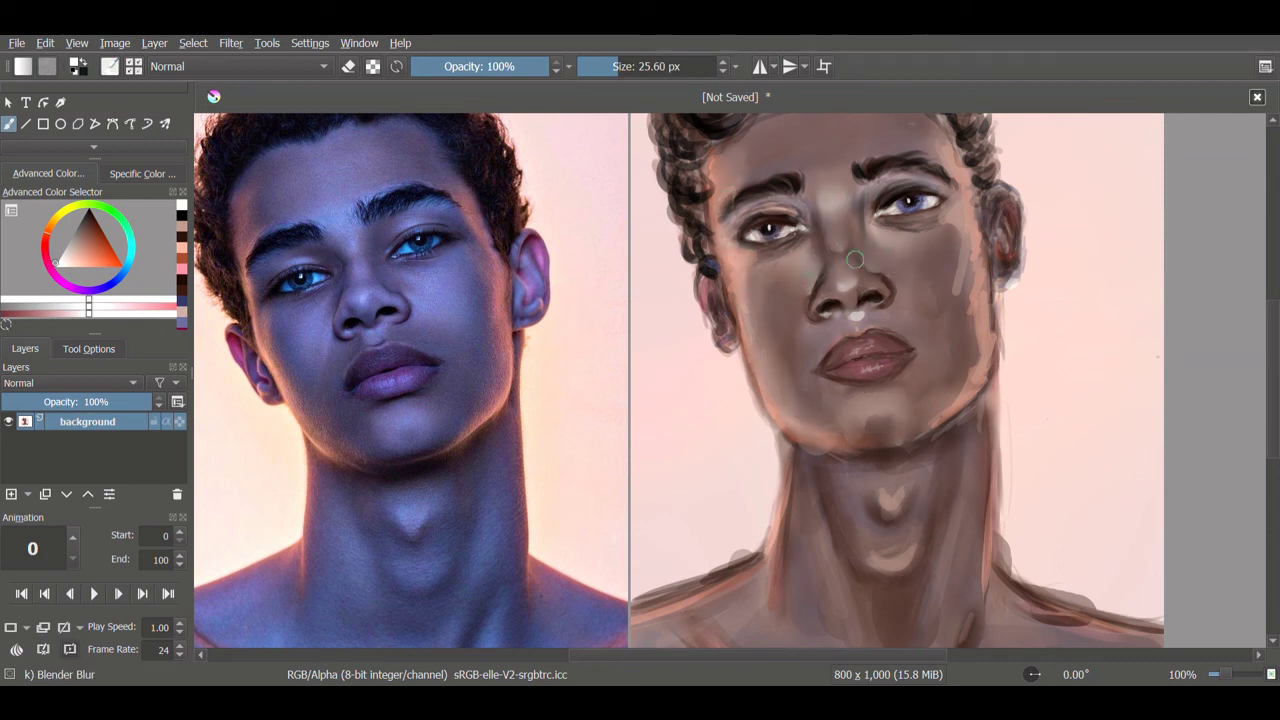
# - Shade the nose's sides and nostril with dark brown using Basic-5 Size Opacity at 33.91 px
pyautogui.keyDown('ctrl'); pyautogui.click(855, 260); pyautogui.keyUp('ctrl')
pyautogui.press('/')
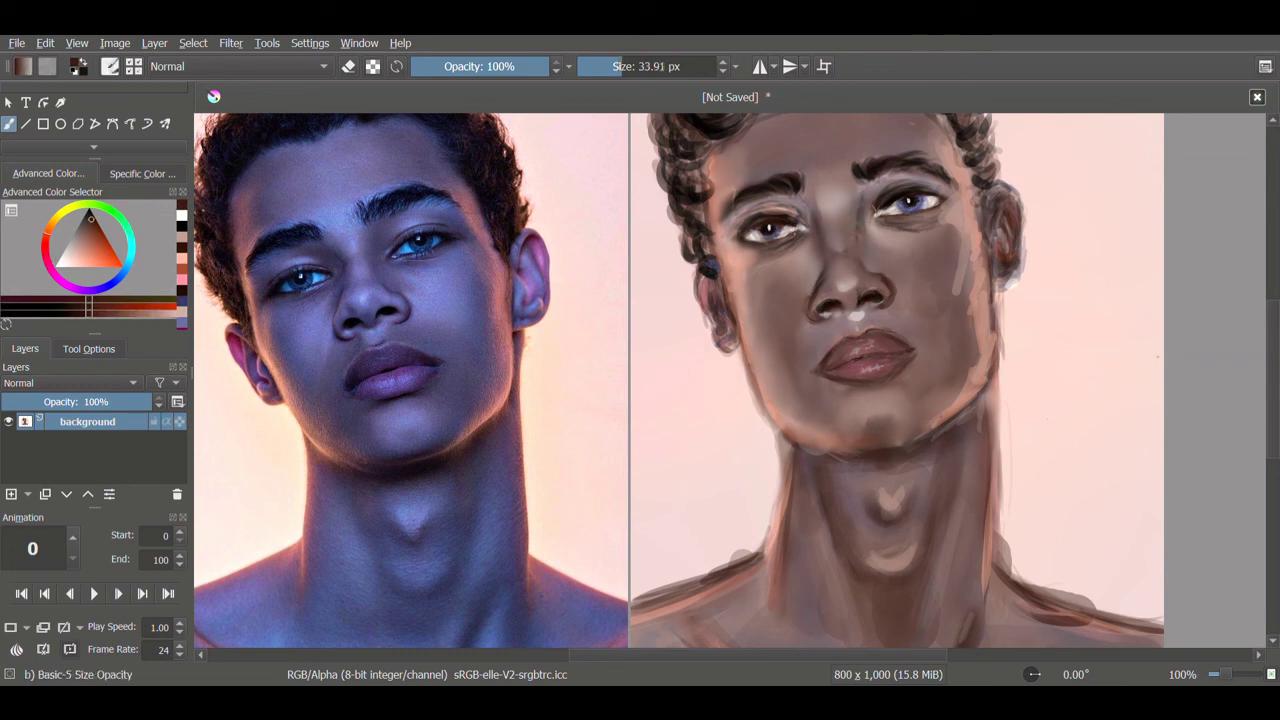
pyautogui.moveTo(818, 272); pyautogui.dragTo(820, 306)
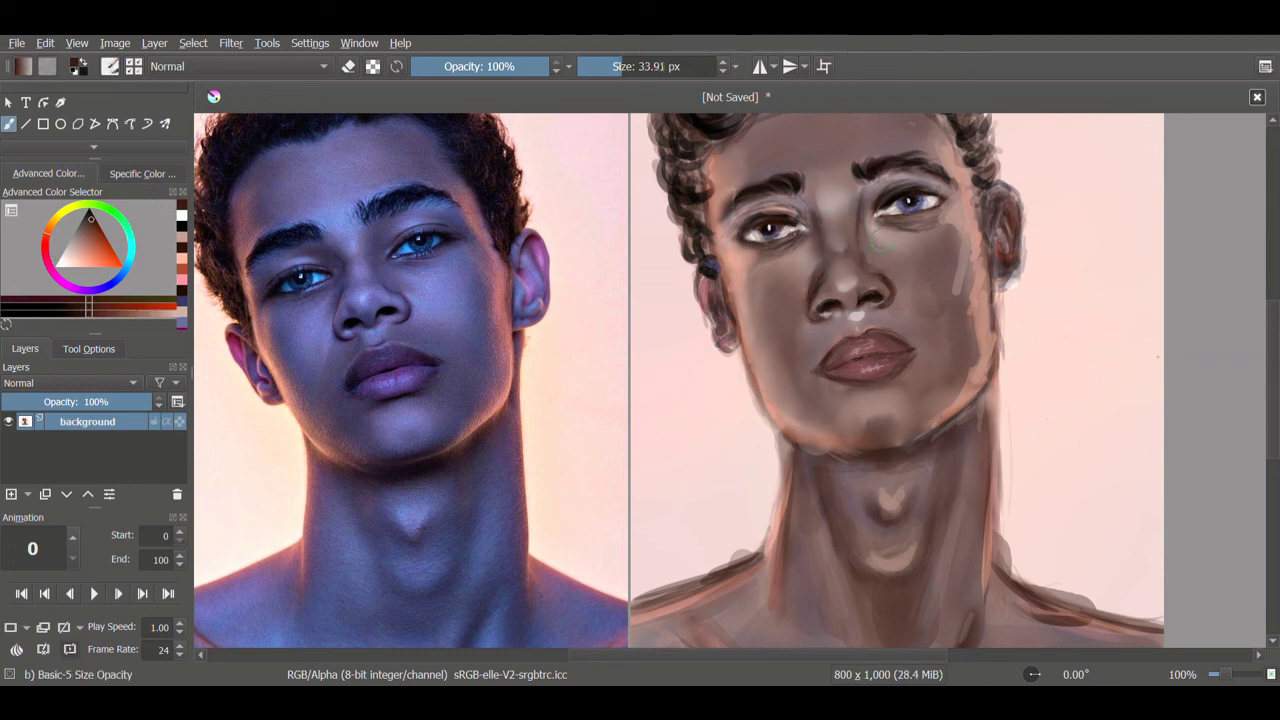
# - Smooth the face's rim light and shading, the curls and the ears with Blender Blur at 25.60 px
pyautogui.press('/')
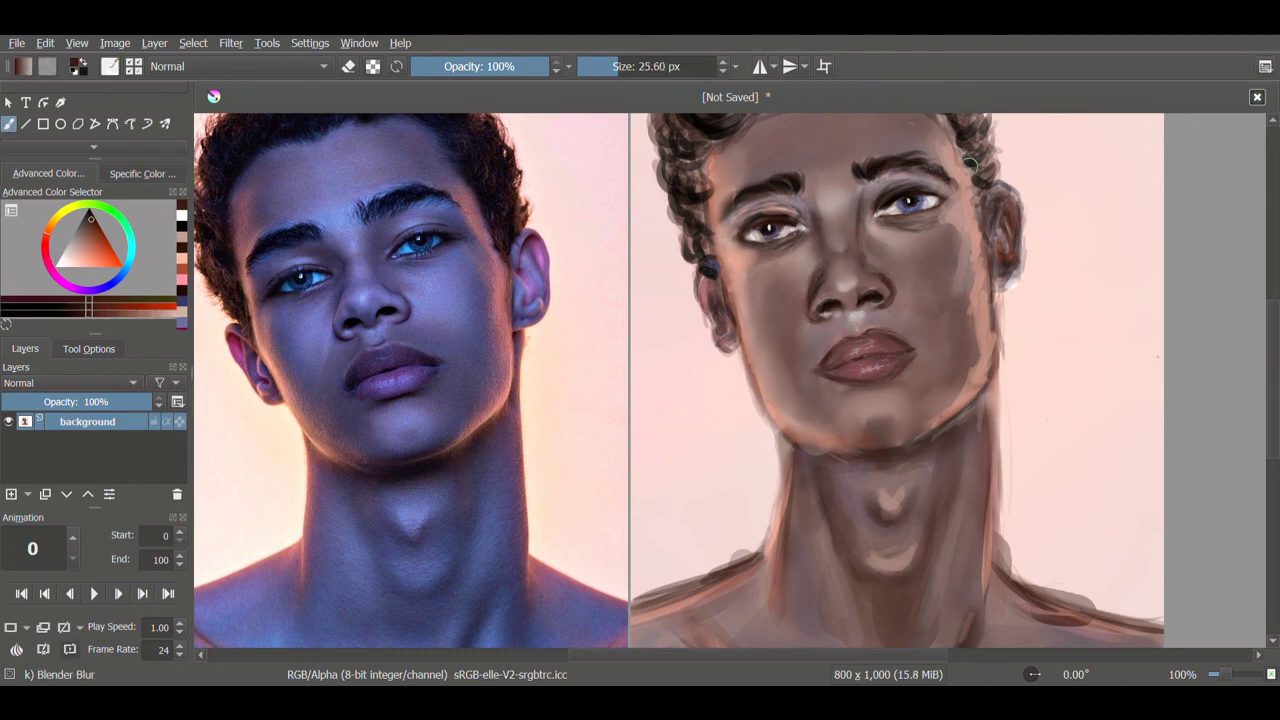
pyautogui.moveTo(980, 285); pyautogui.dragTo(885, 427)
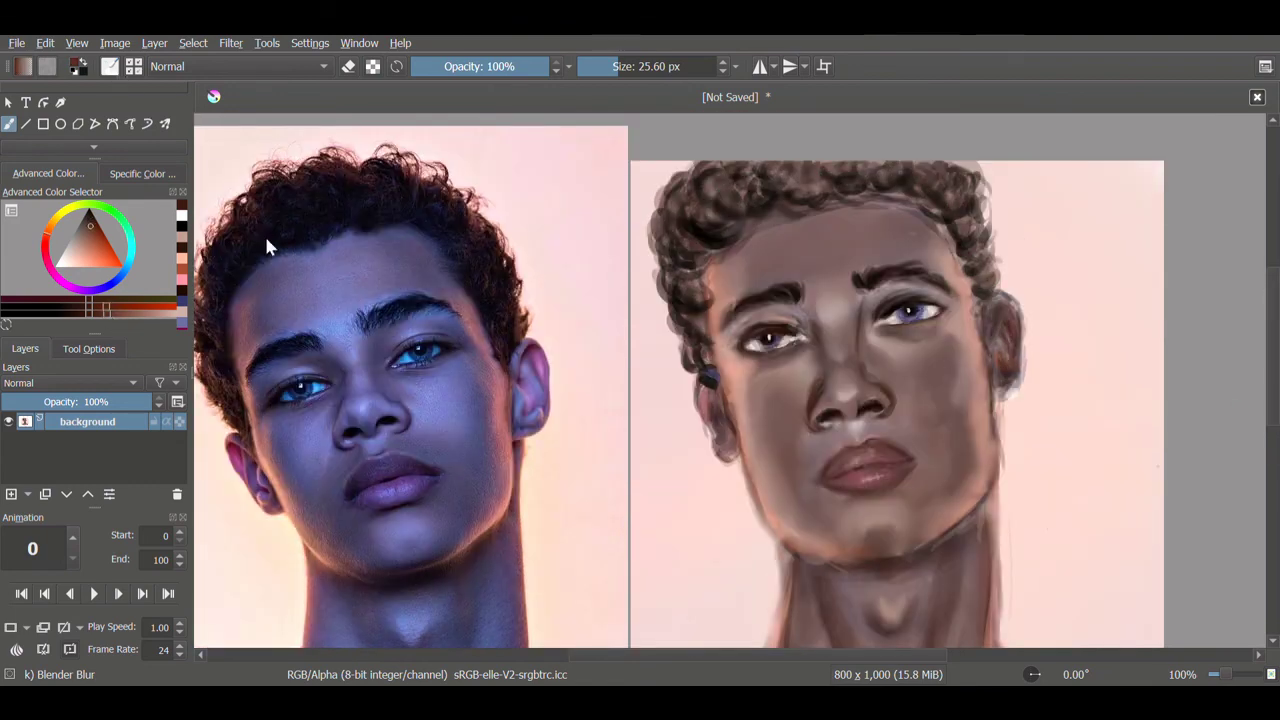
# - Deepen the left ear's shadow and the nose contours with black, using Basic-5 Size Opacity at 33.91 px
pyautogui.press('/')
pyautogui.moveTo(722, 432); pyautogui.dragTo(730, 446)
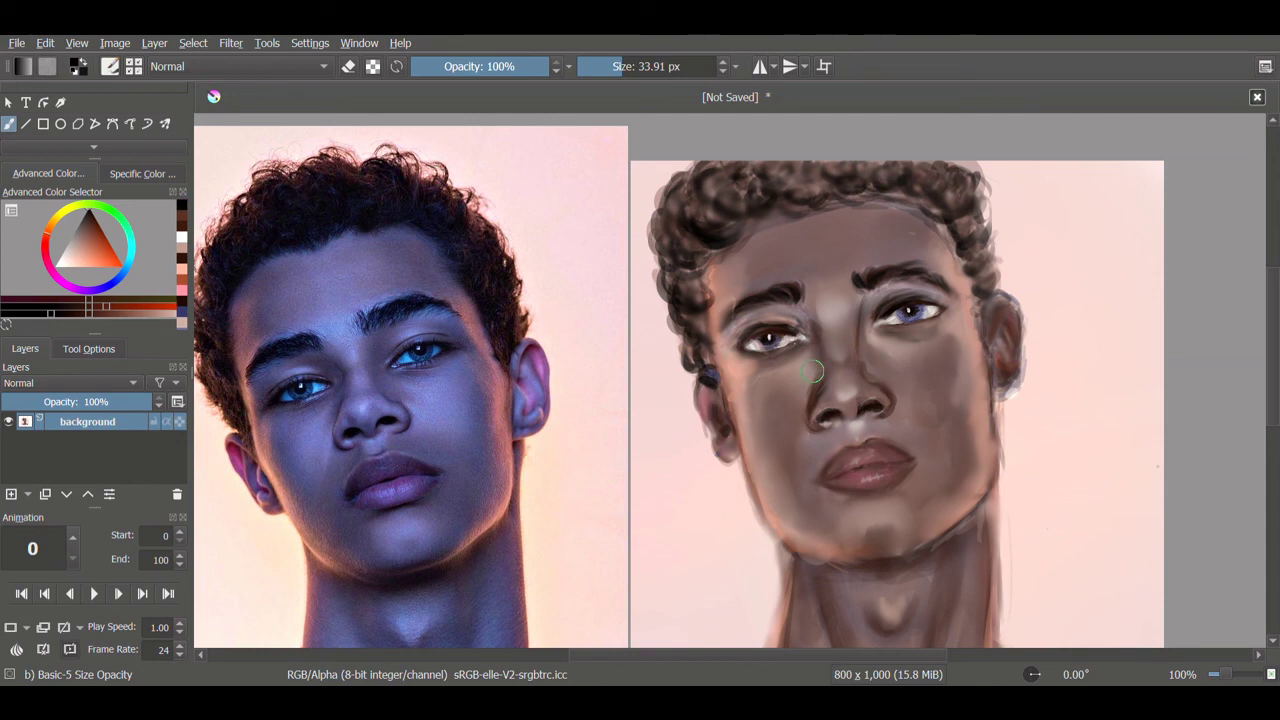
pyautogui.scroll(-1, 850, 390)
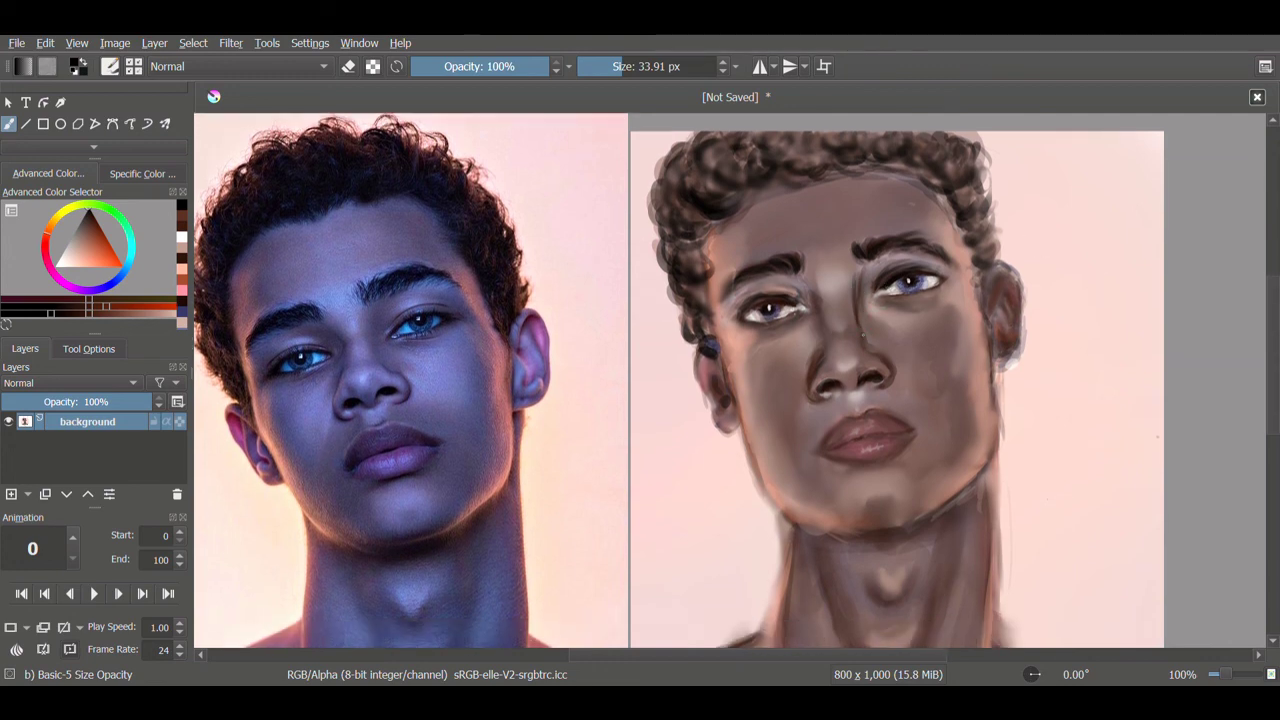
# - Sample a greyish-brown skin tone and paint it over the neck and the left shoulder
pyautogui.keyDown('ctrl'); pyautogui.click(828, 410); pyautogui.keyUp('ctrl')
pyautogui.scroll(-5, 953, 352)
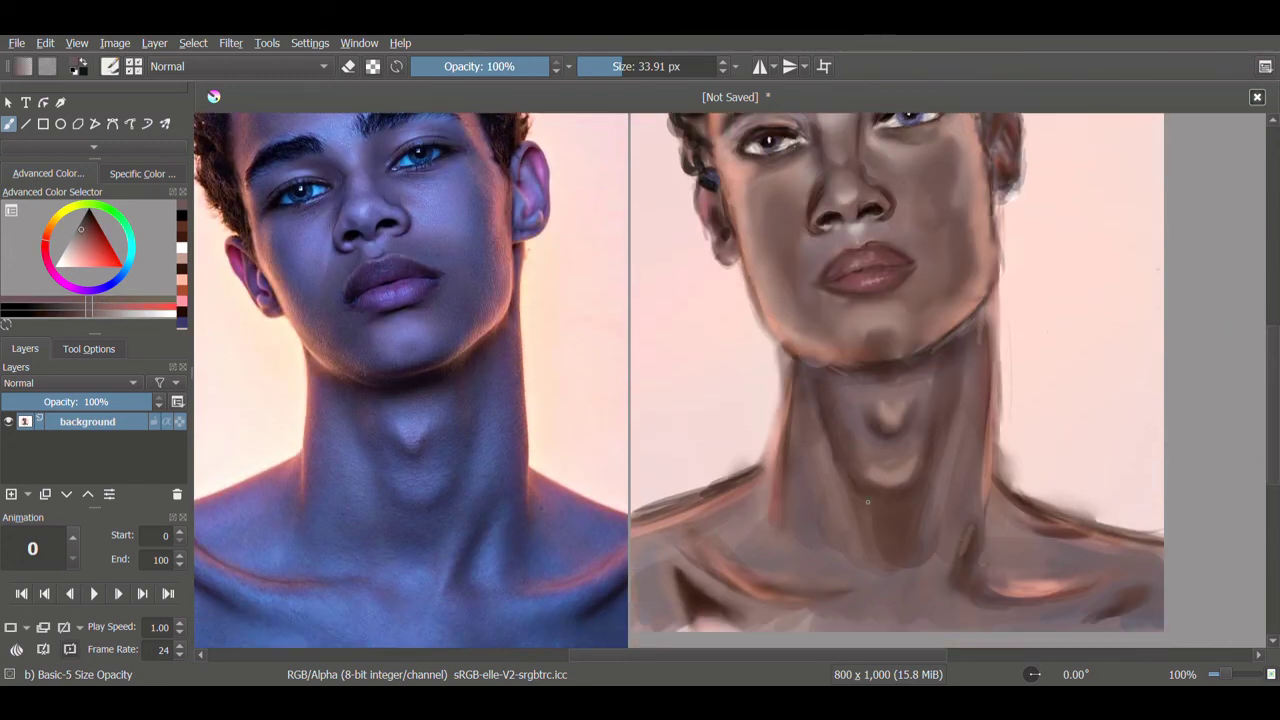
pyautogui.moveTo(642, 520); pyautogui.dragTo(705, 505)
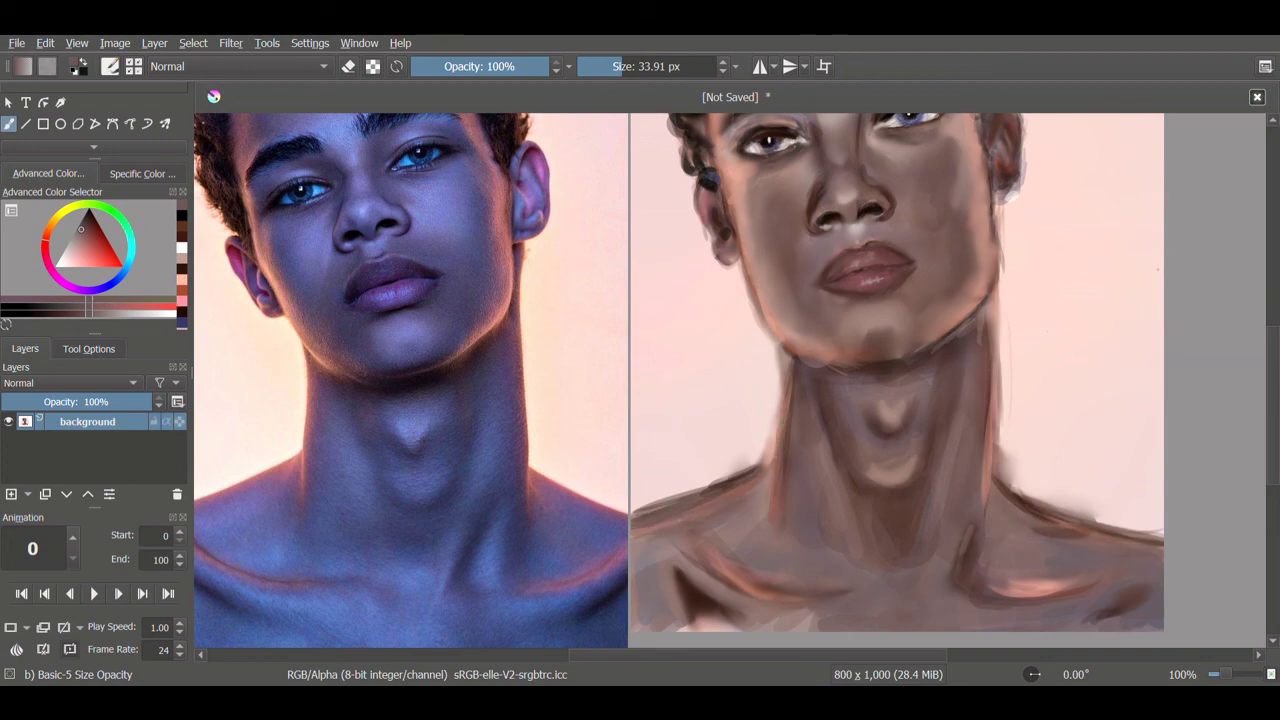